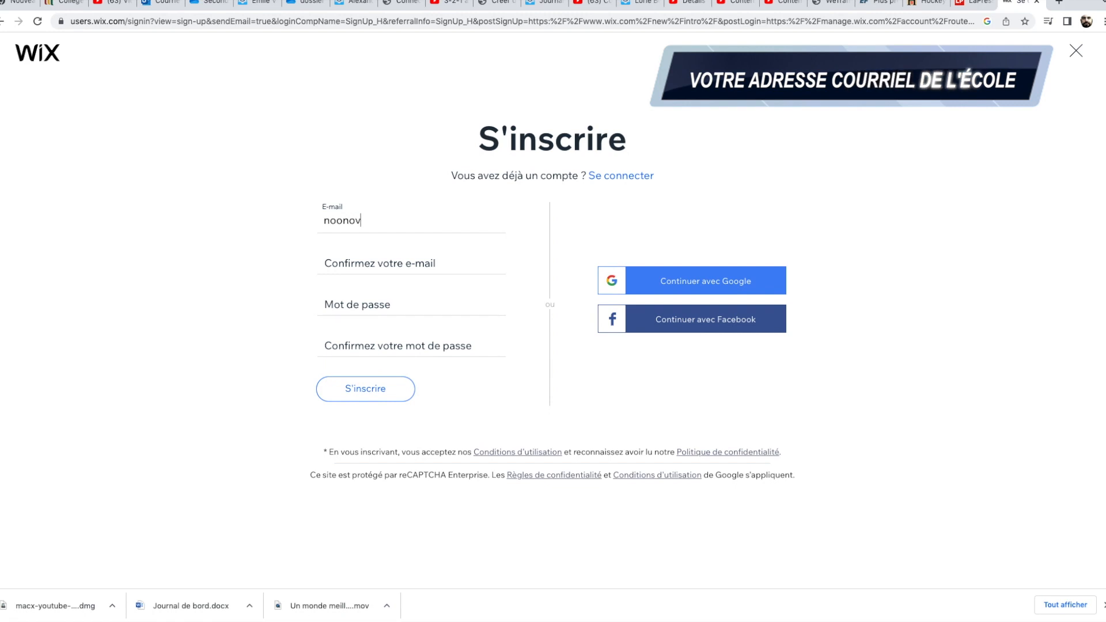
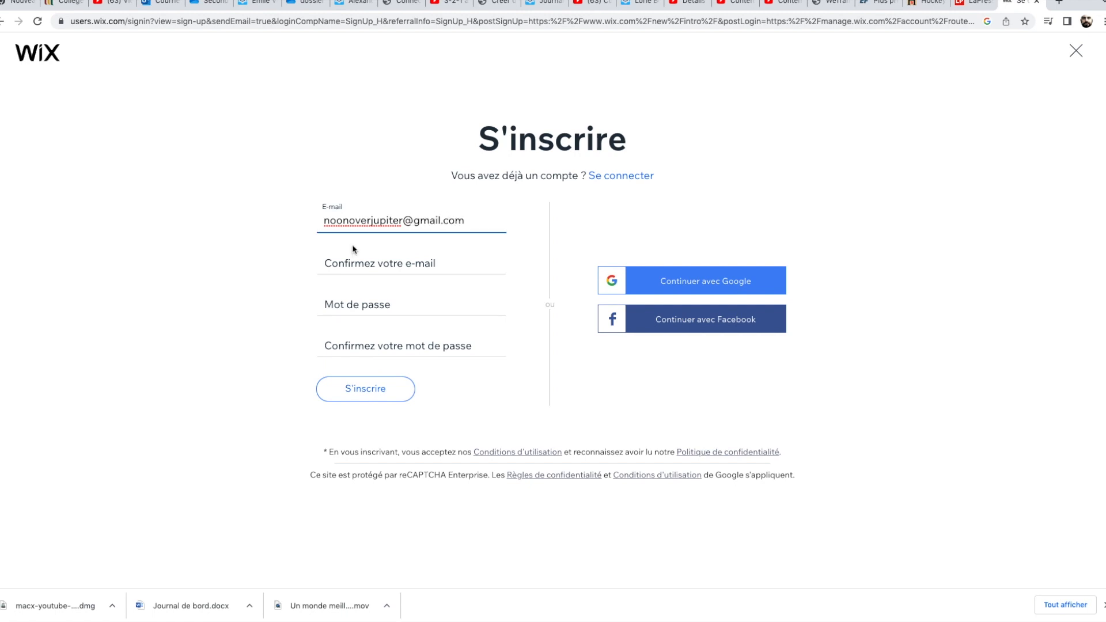
Re-enter the same e-mail address in the e-mail confirmation field.
left_click(345, 261)
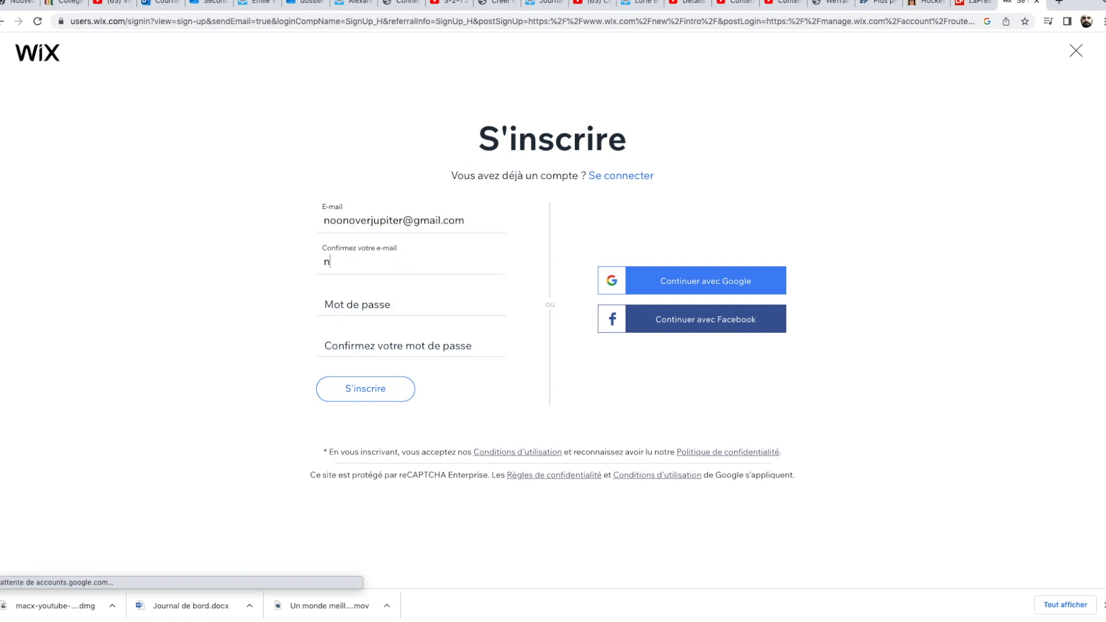
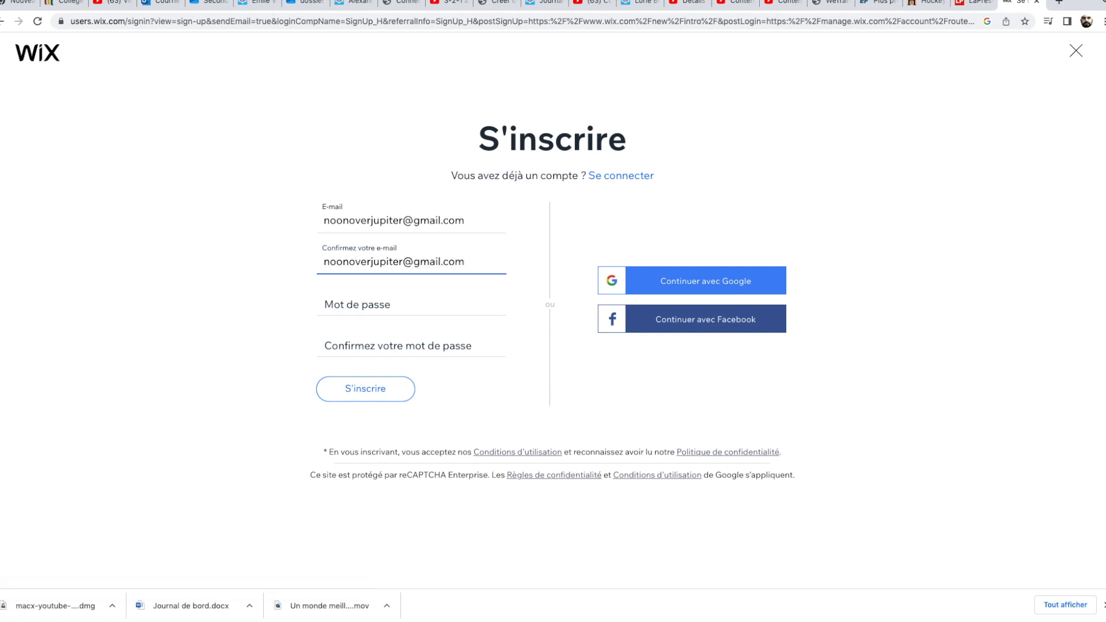
Enter the account password in the password field.
left_click(341, 304)
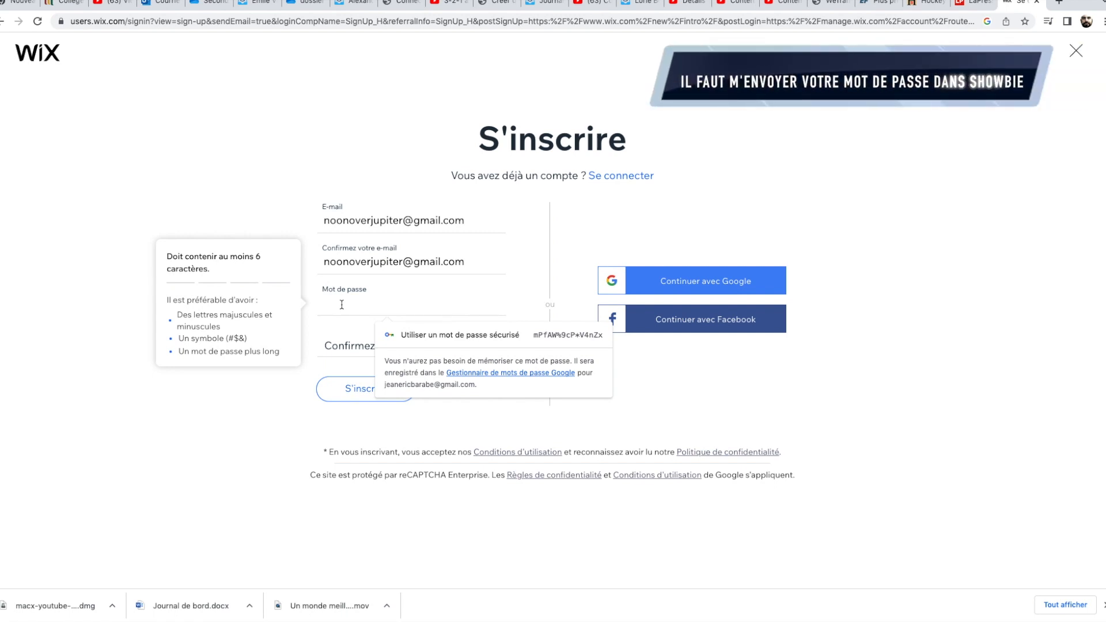
type("••")
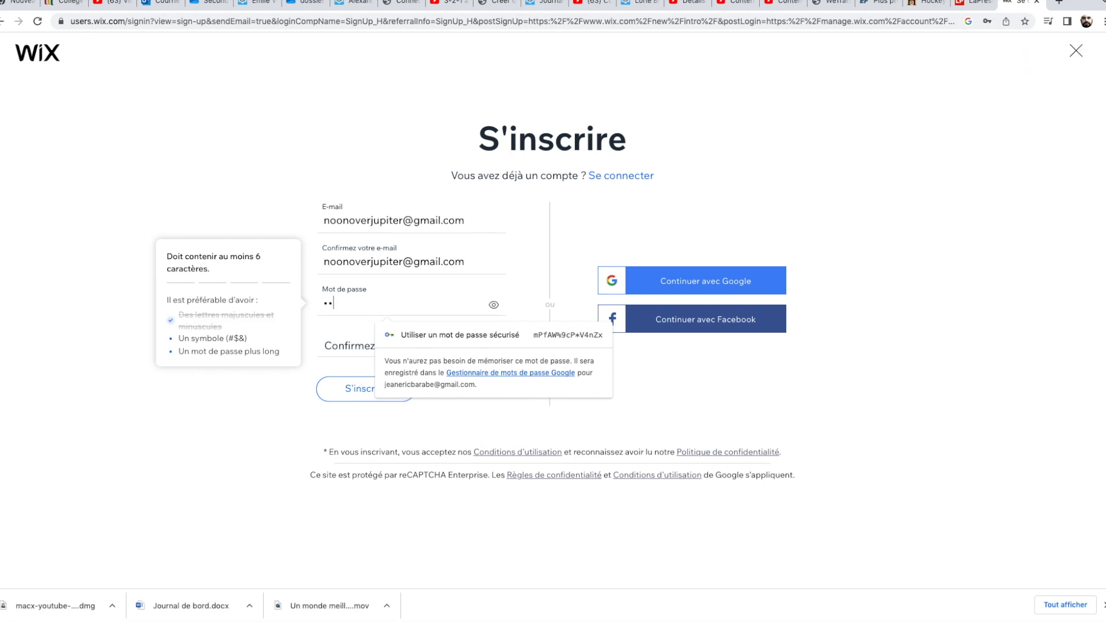
type("•••••••••")
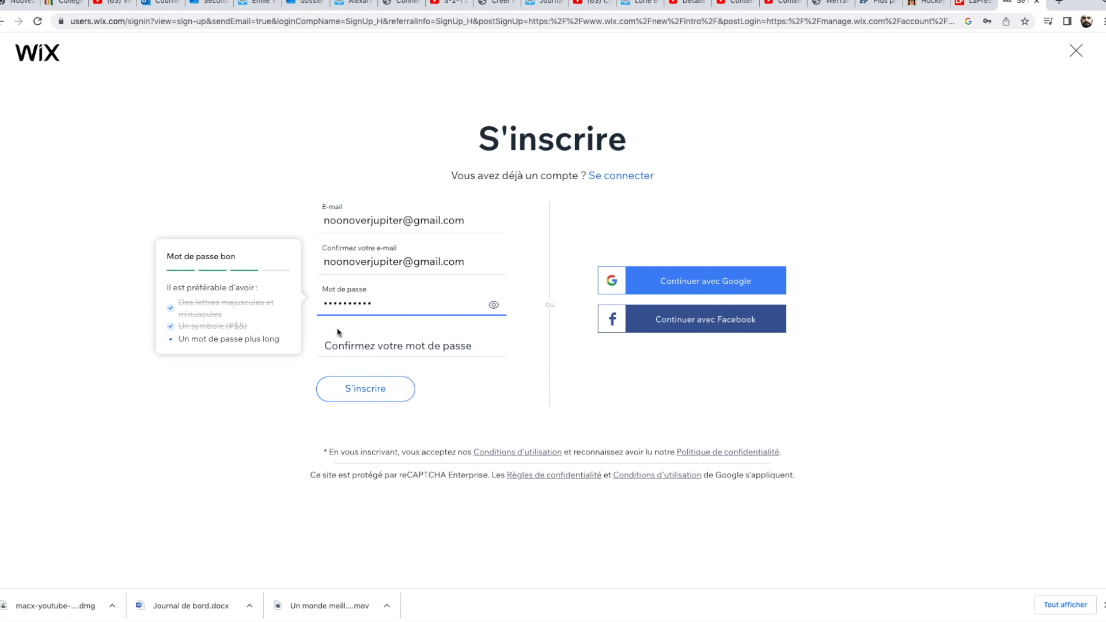
Confirm the account password, submit the sign-up form, and dismiss the browser's save-password prompt.
left_click(349, 344)
type("••••")
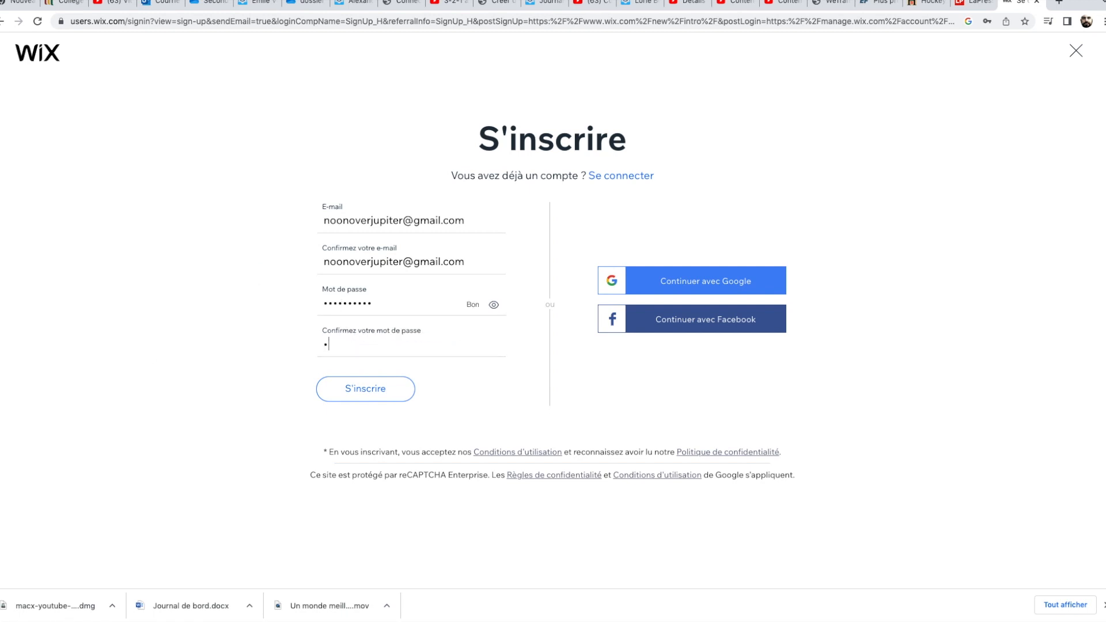
type("••••••")
left_click(356, 390)
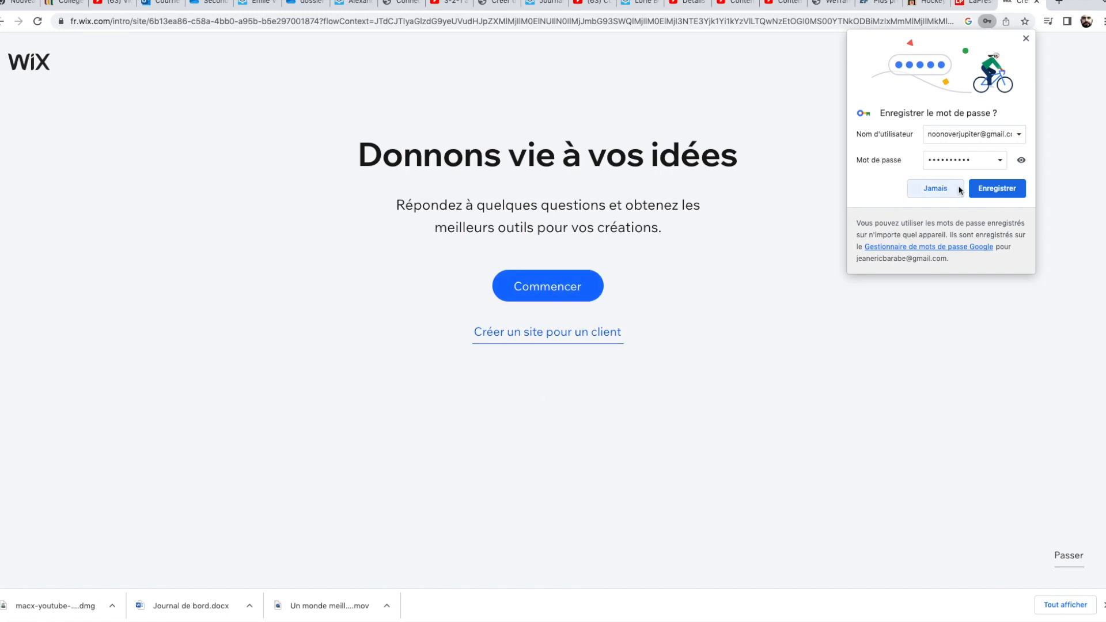
left_click(978, 190)
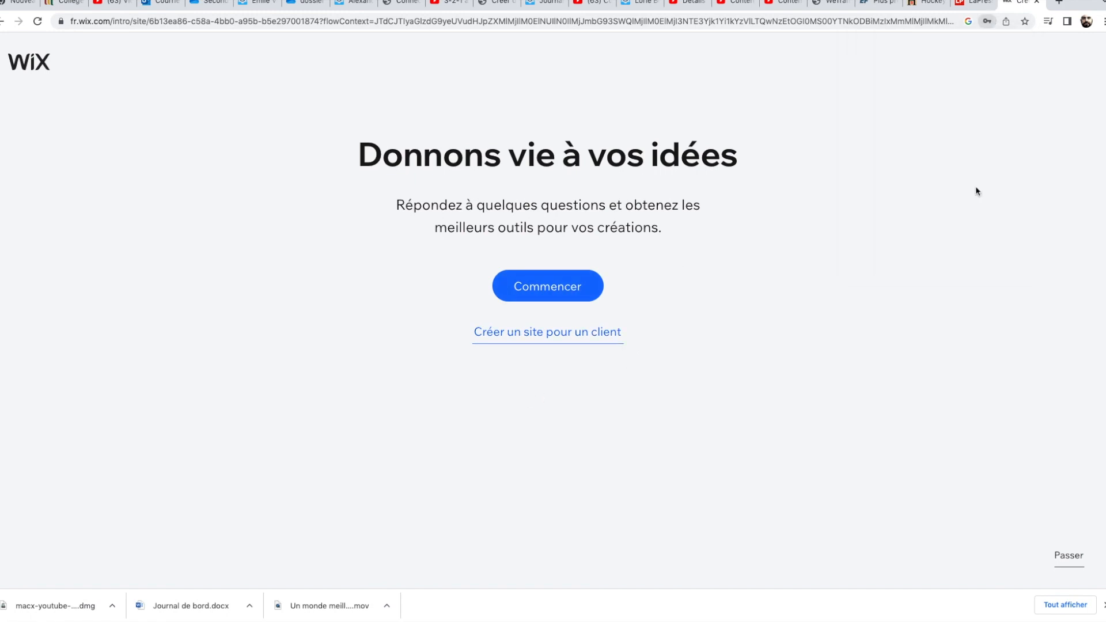
Start the site questionnaire and choose Portfolio de photographie as the type of site, then continue.
left_click(544, 284)
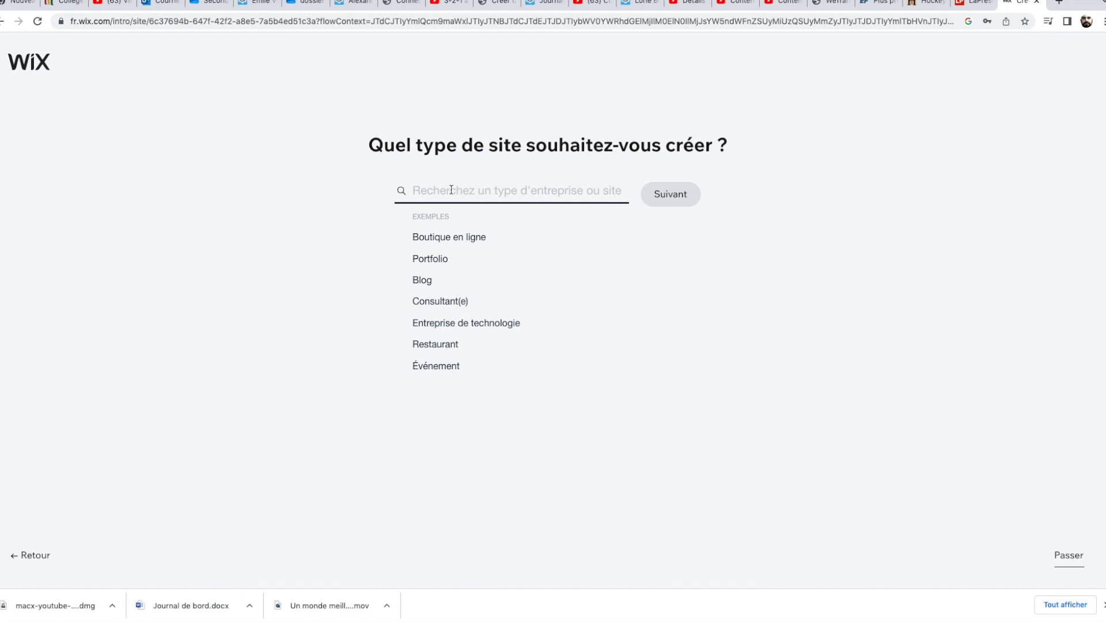
left_click(439, 260)
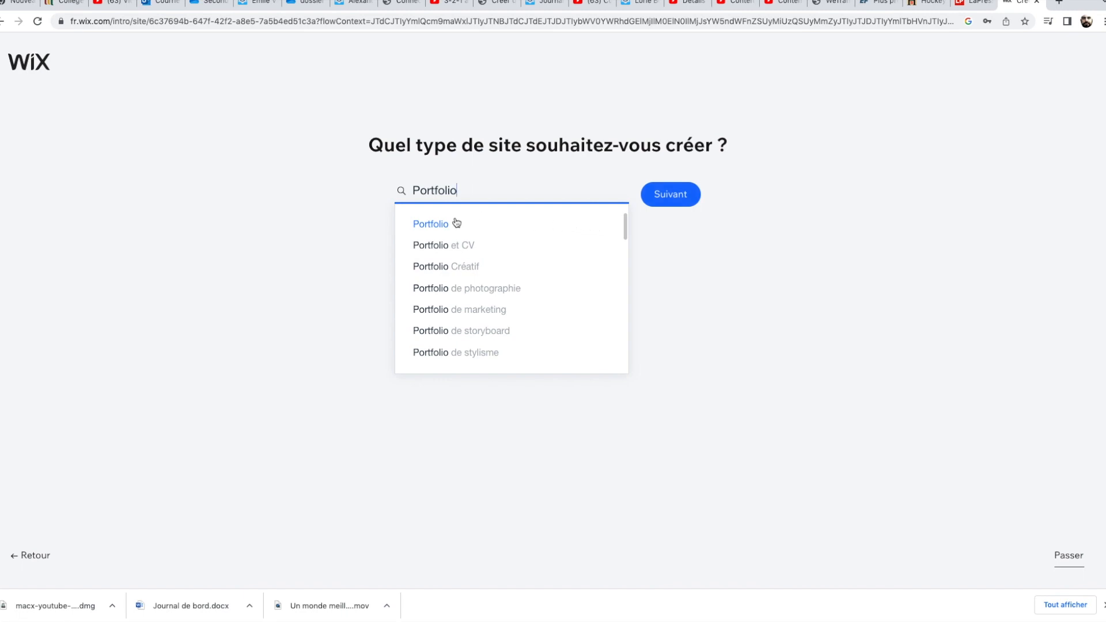
left_click(459, 292)
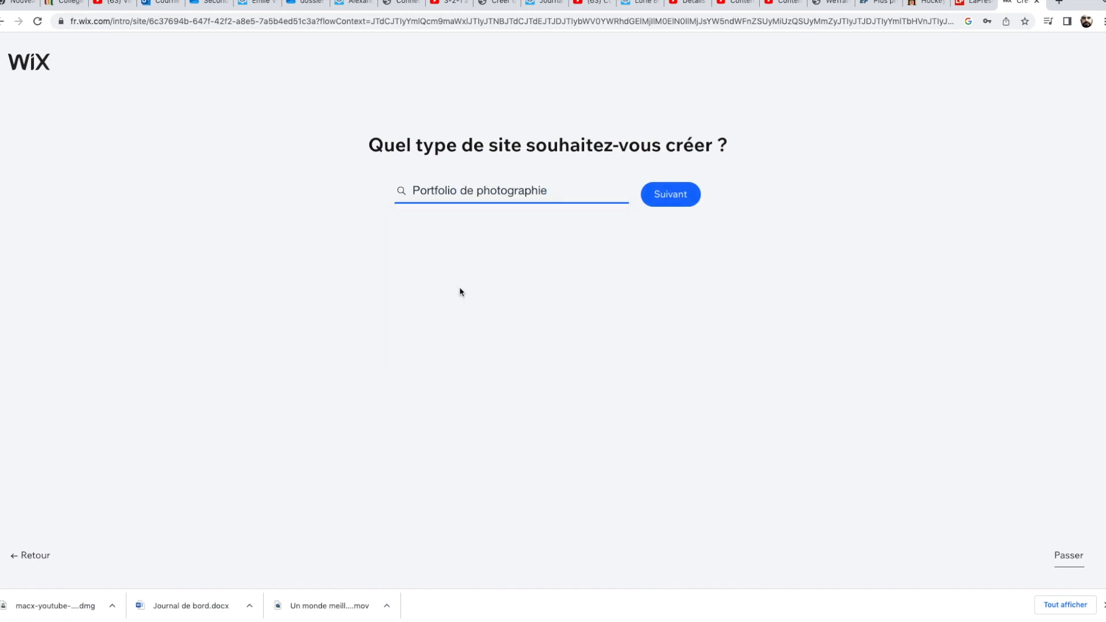
left_click(662, 206)
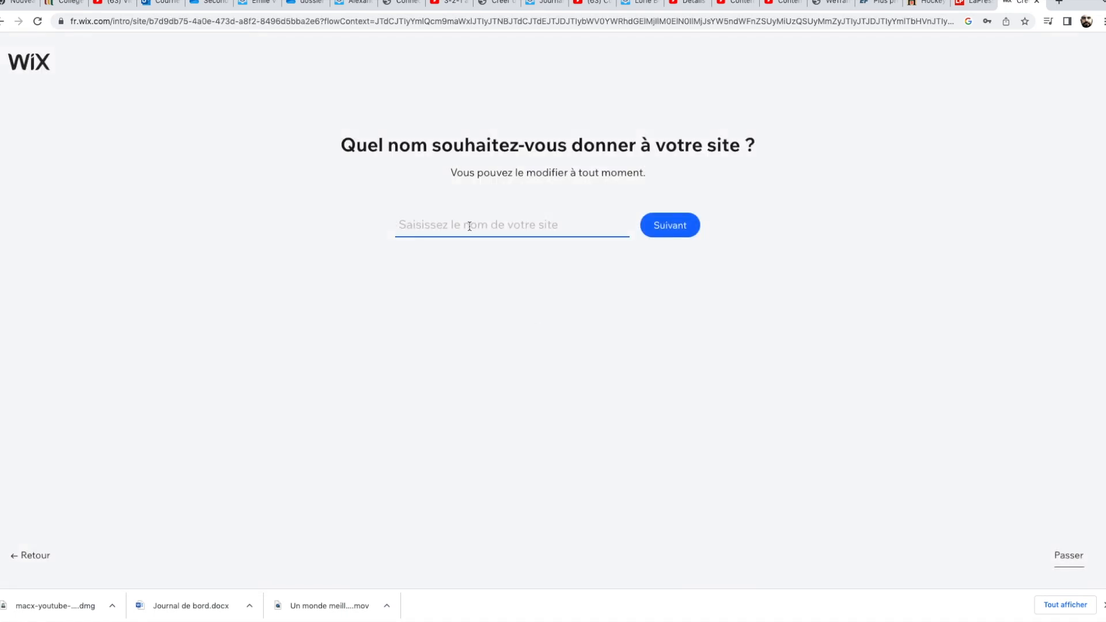
Name the site NOJ - NOON OVER JUPITER and continue.
type("NOJ - NO")
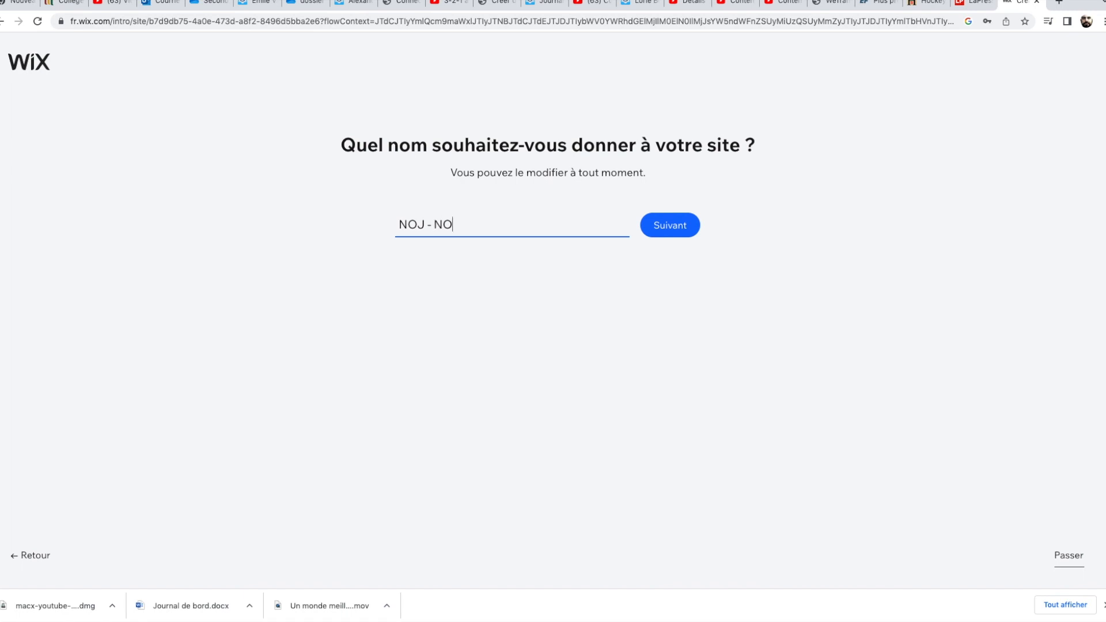
type("ON OVER JUPITER")
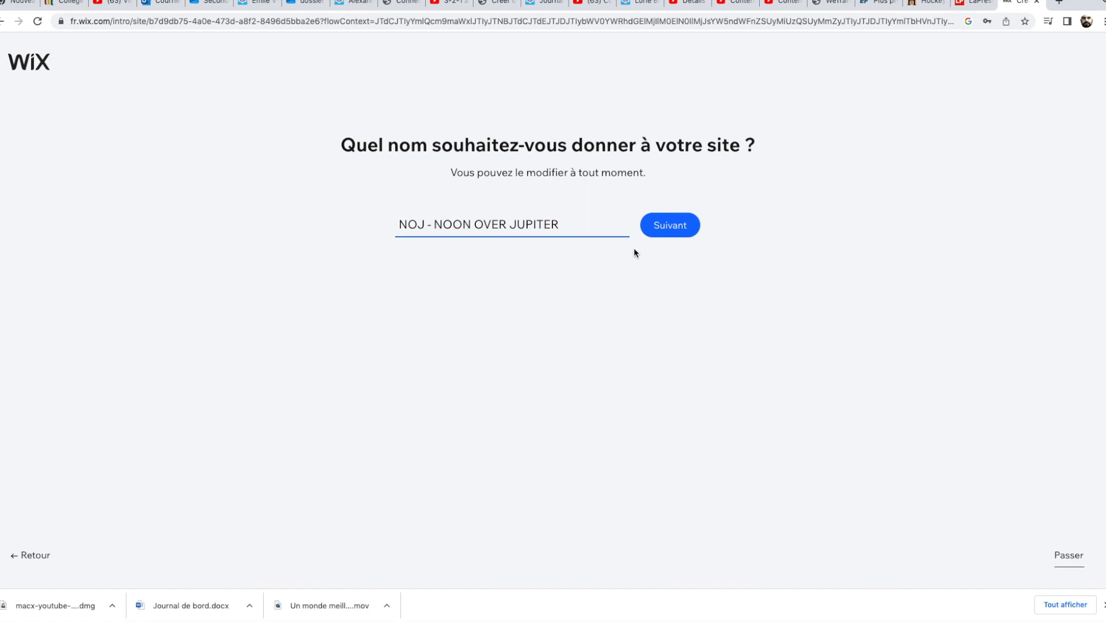
left_click(667, 231)
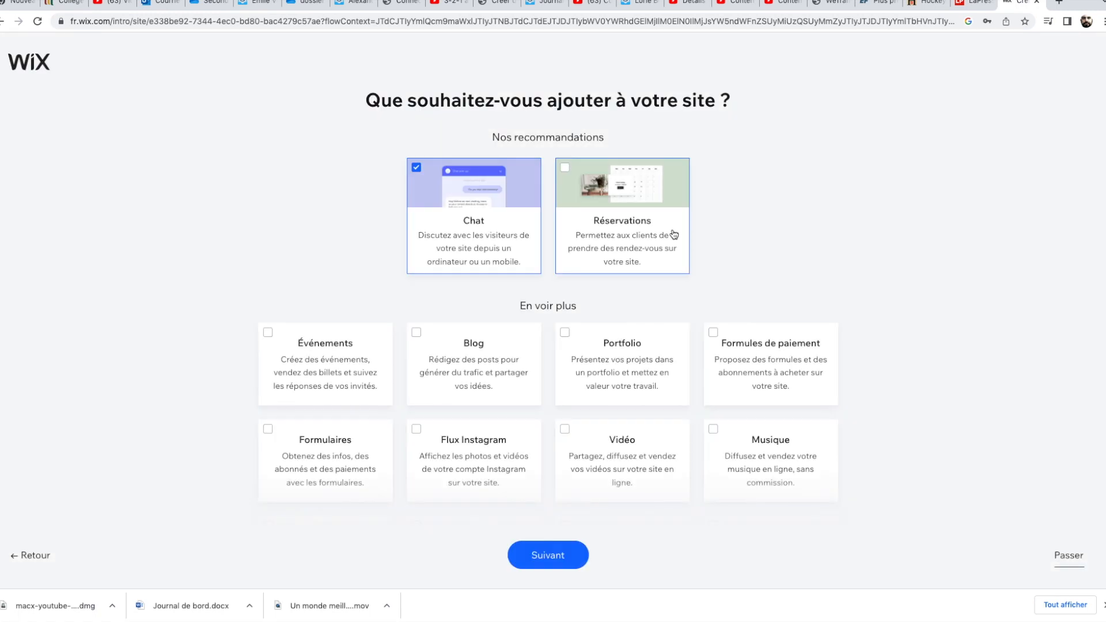
Deselect Chat, select Portfolio as the only feature to add, and continue to the templates.
left_click(416, 168)
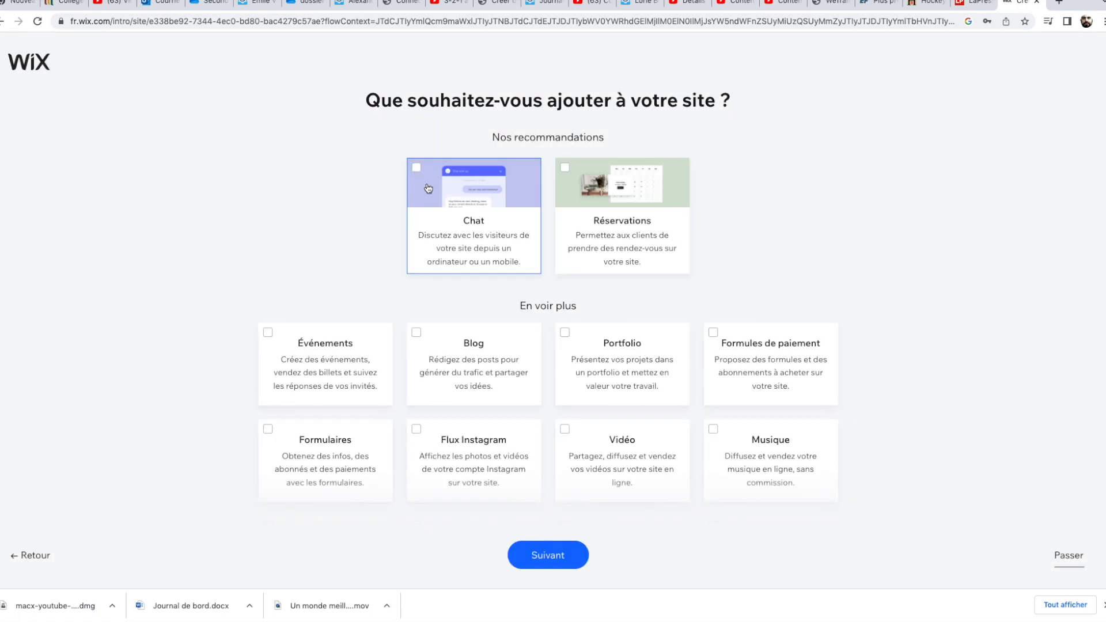
left_click(565, 333)
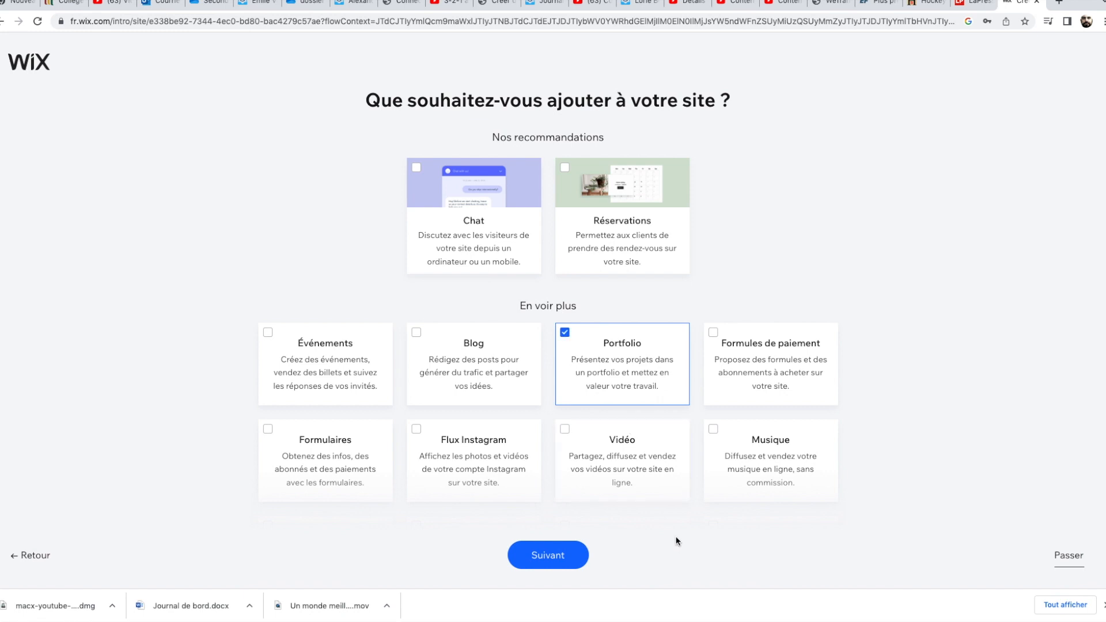
left_click(566, 430)
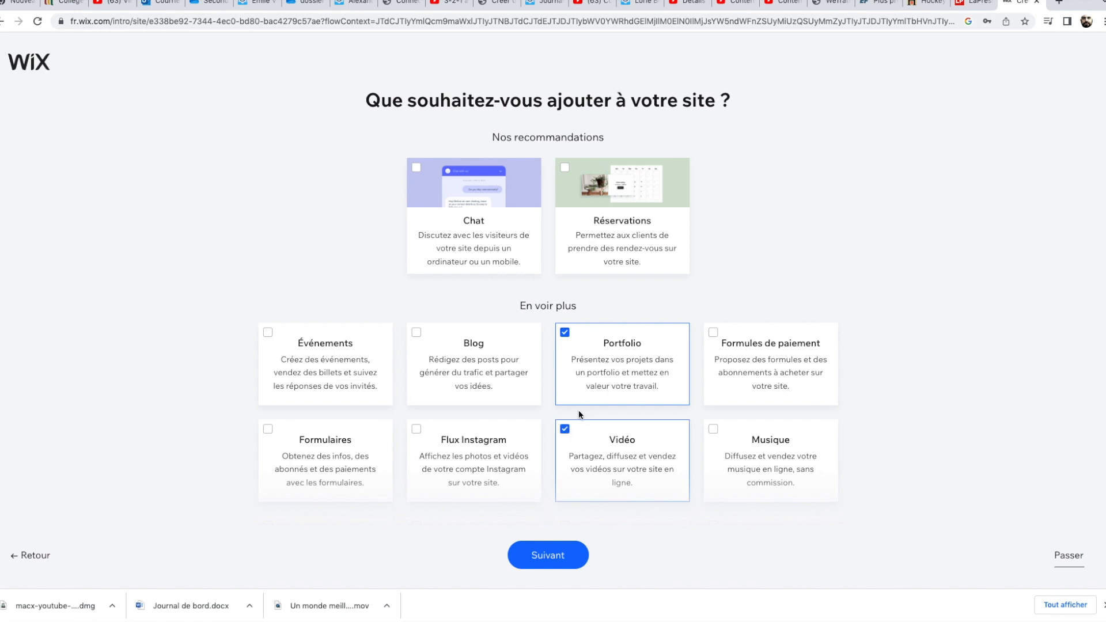
left_click(566, 430)
left_click(549, 555)
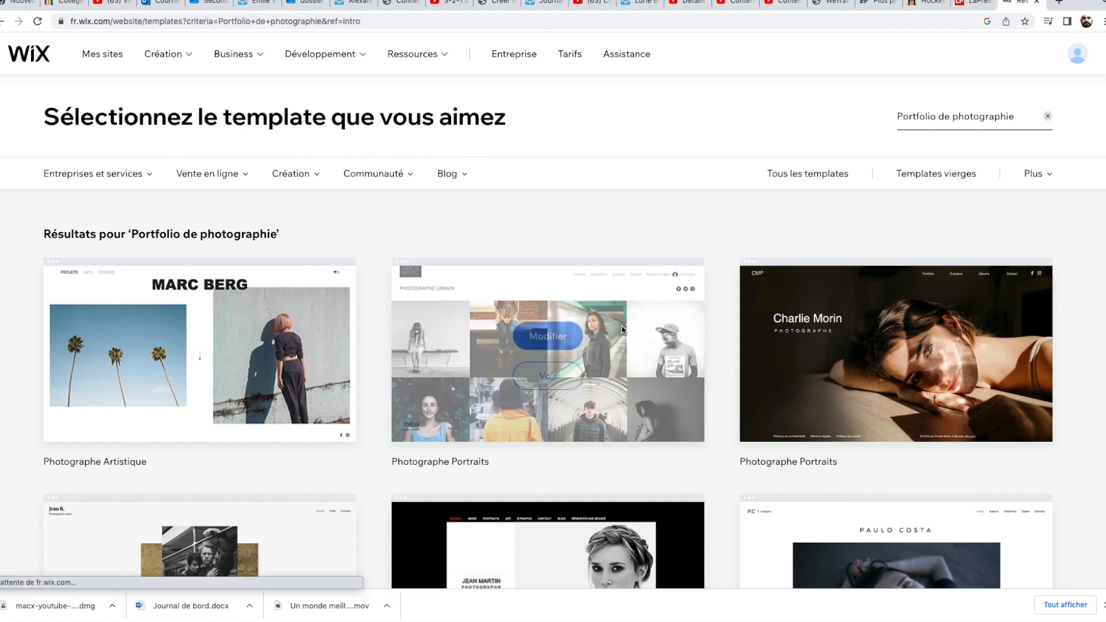
Browse the photography portfolio templates and open the third Photographe Portraits template of the first row for editing.
scroll(711, 402, "down", 4)
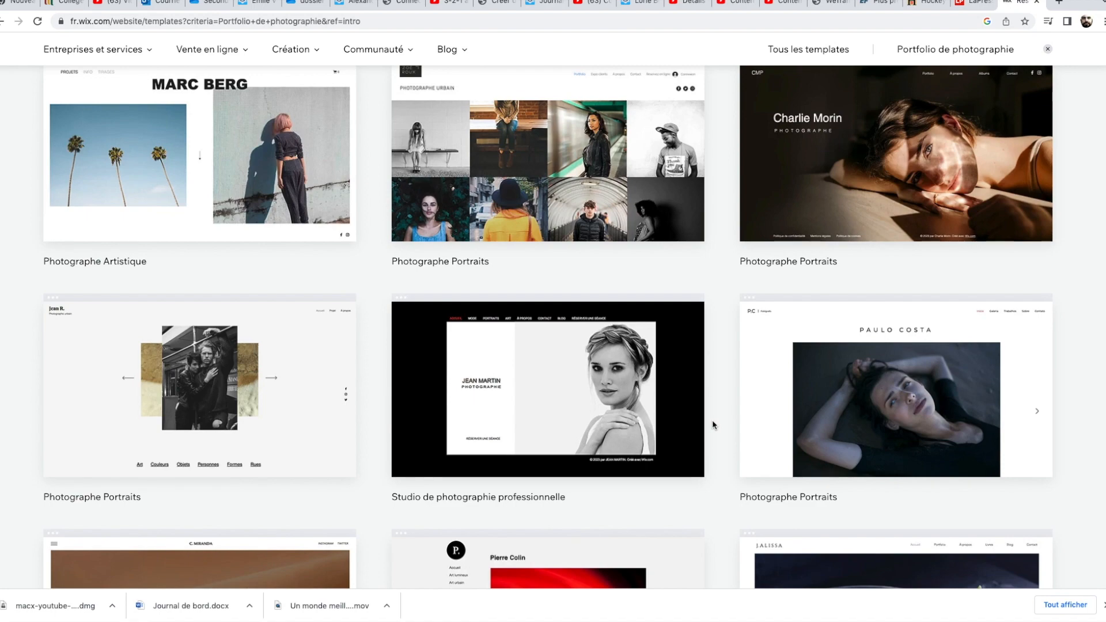
scroll(712, 425, "down", 6)
scroll(712, 425, "down", 6)
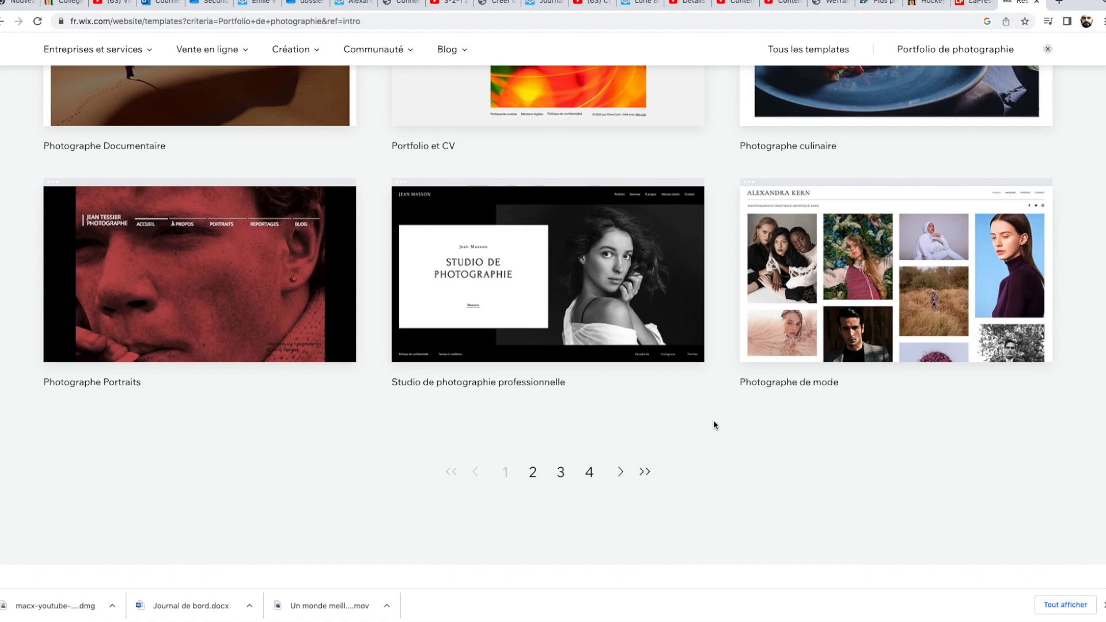
scroll(713, 424, "up", 8)
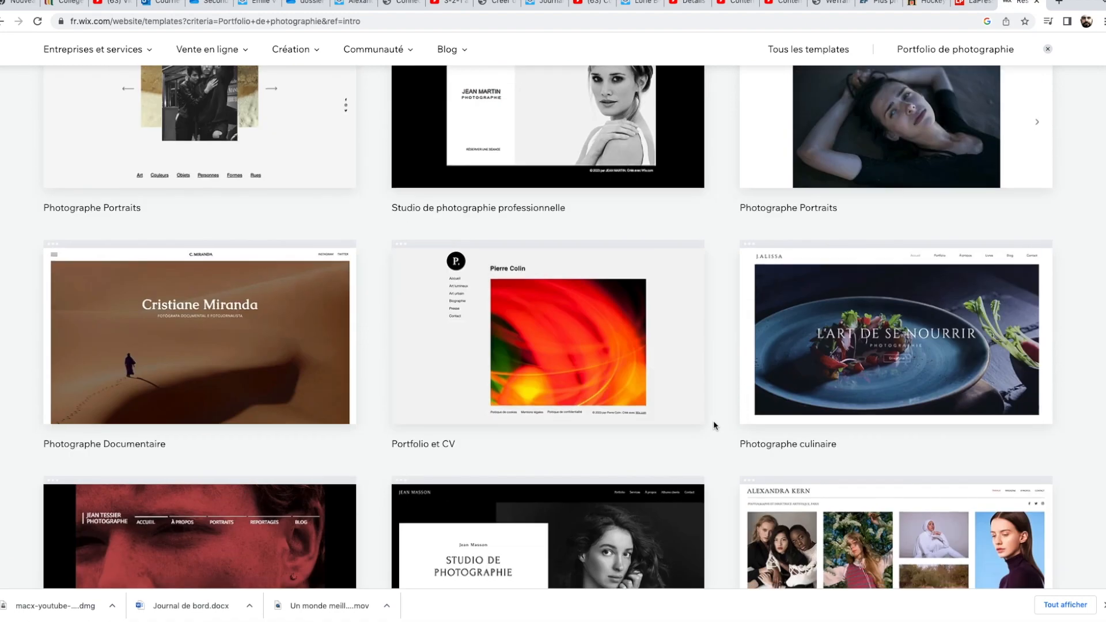
scroll(713, 426, "up", 7)
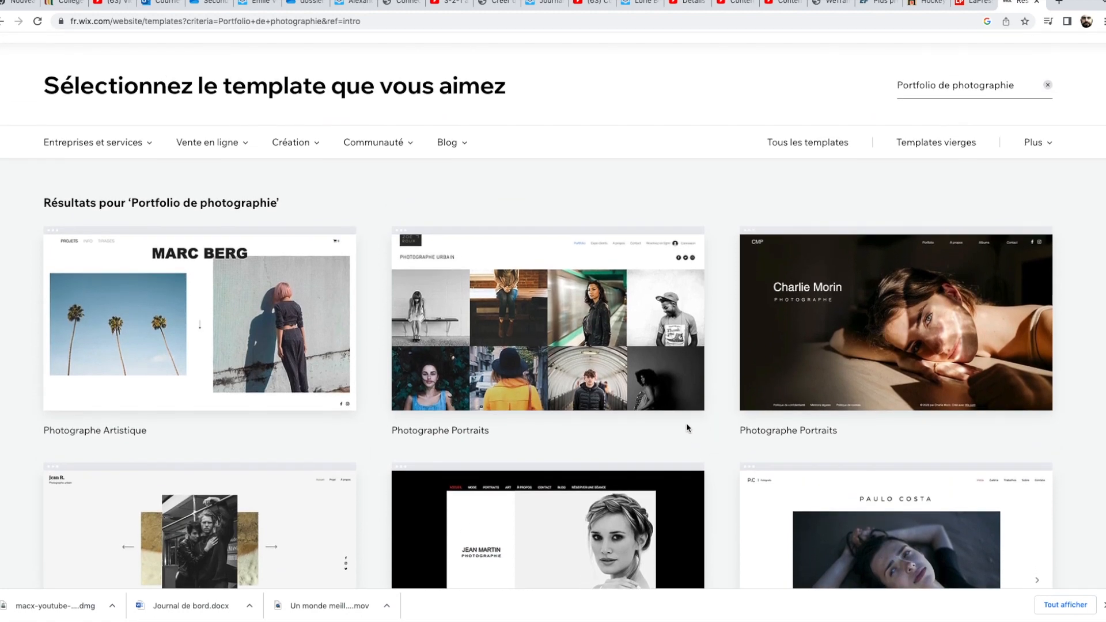
scroll(729, 437, "down", 2)
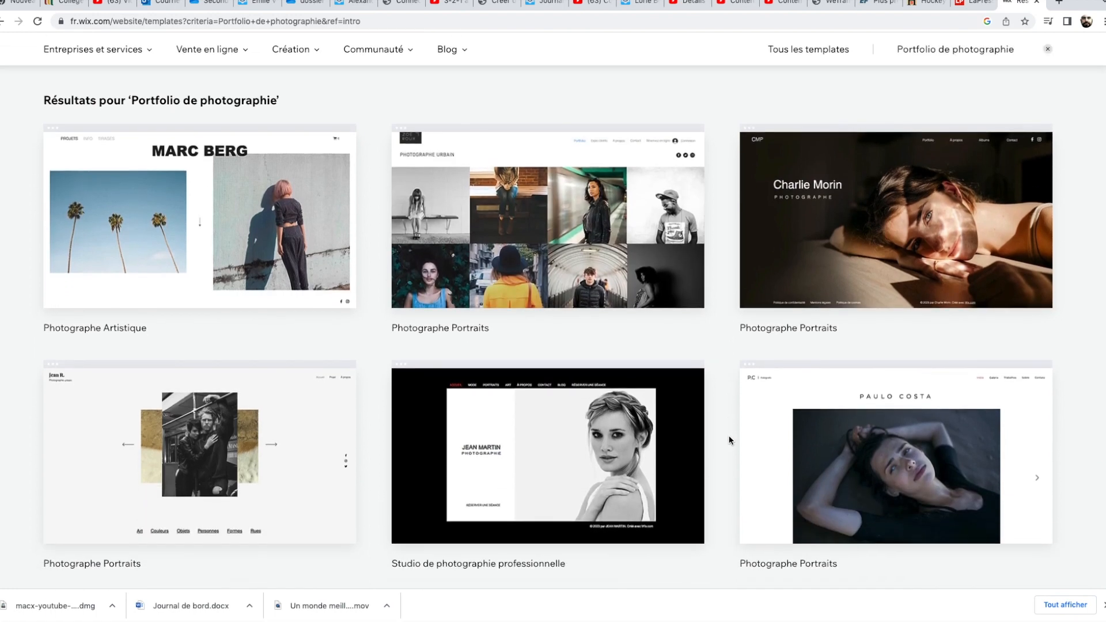
mouse_move(839, 271)
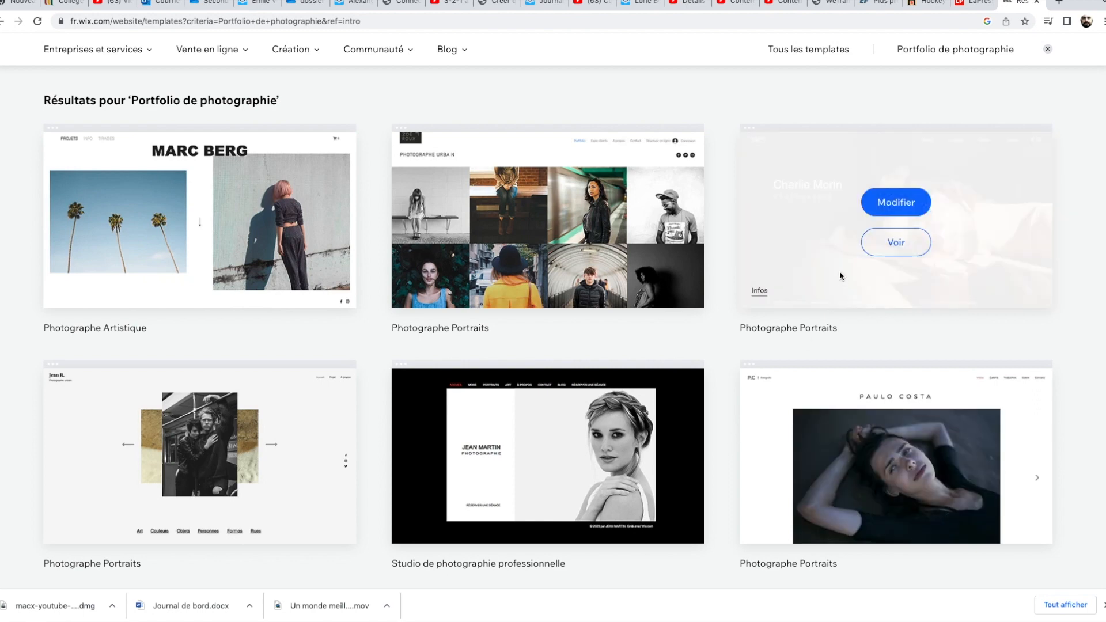
left_click(886, 210)
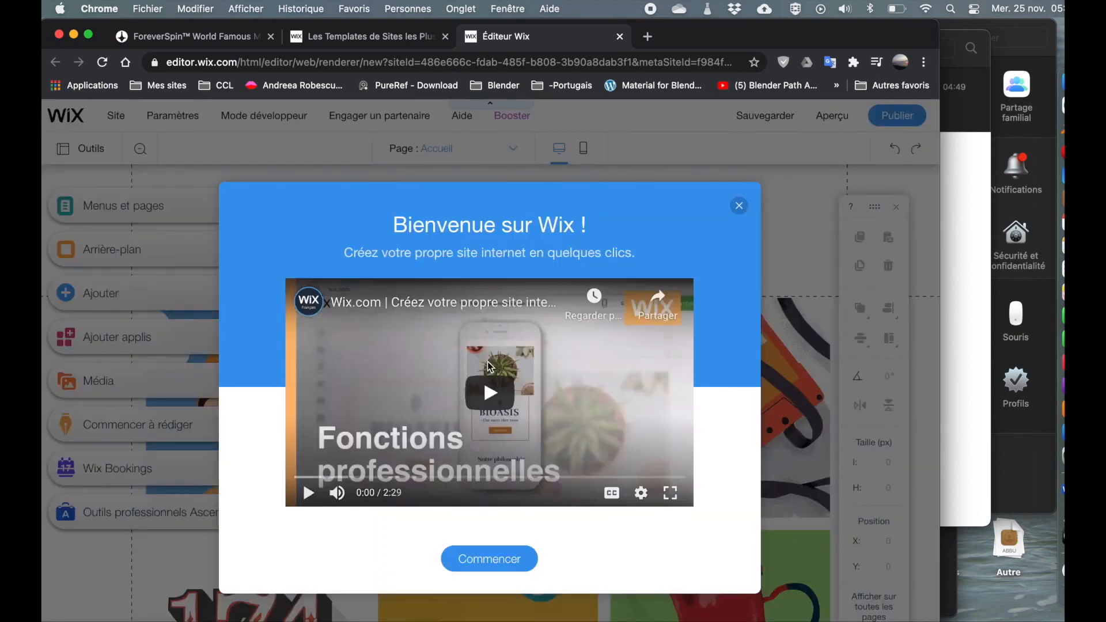
Close the welcome dialog and replace the header title text with Cclmatinmédia.
left_click(740, 208)
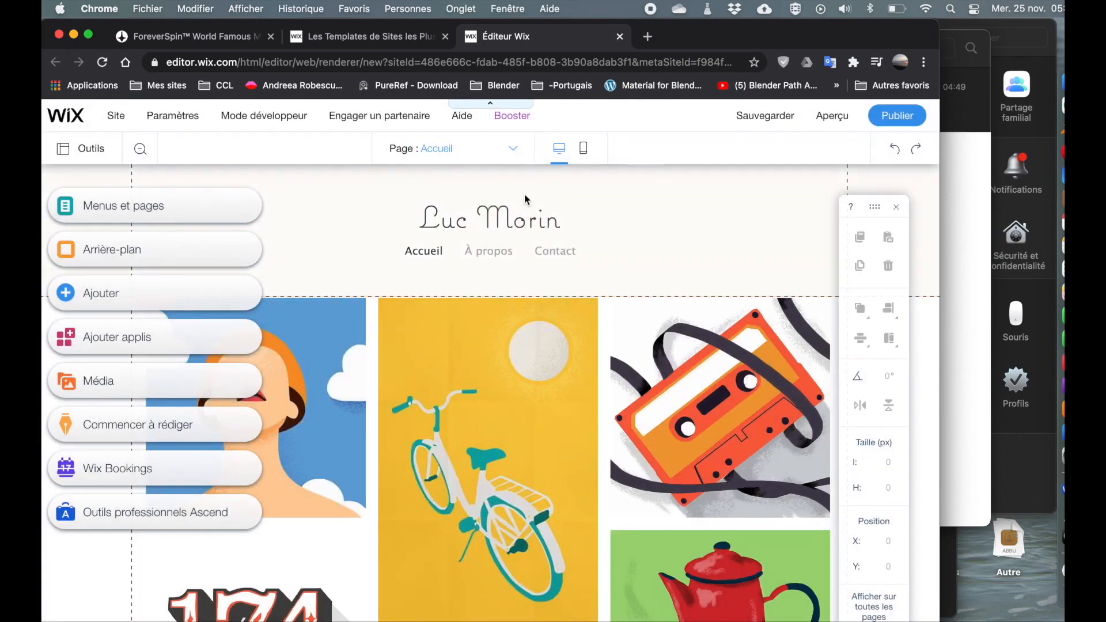
left_click(493, 223)
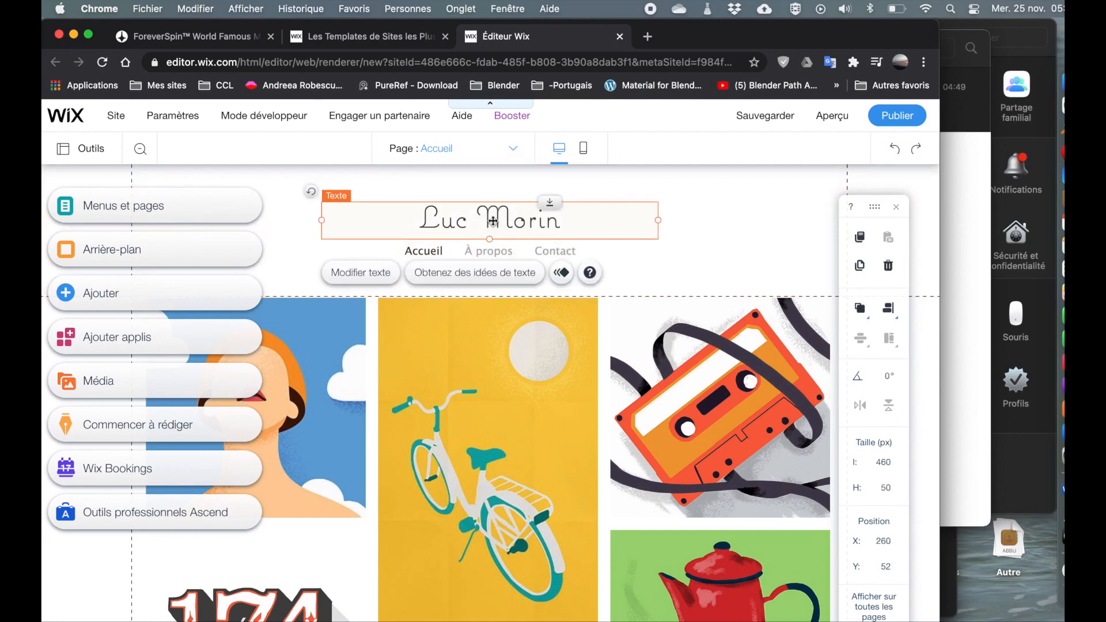
double_click(494, 220)
type("C")
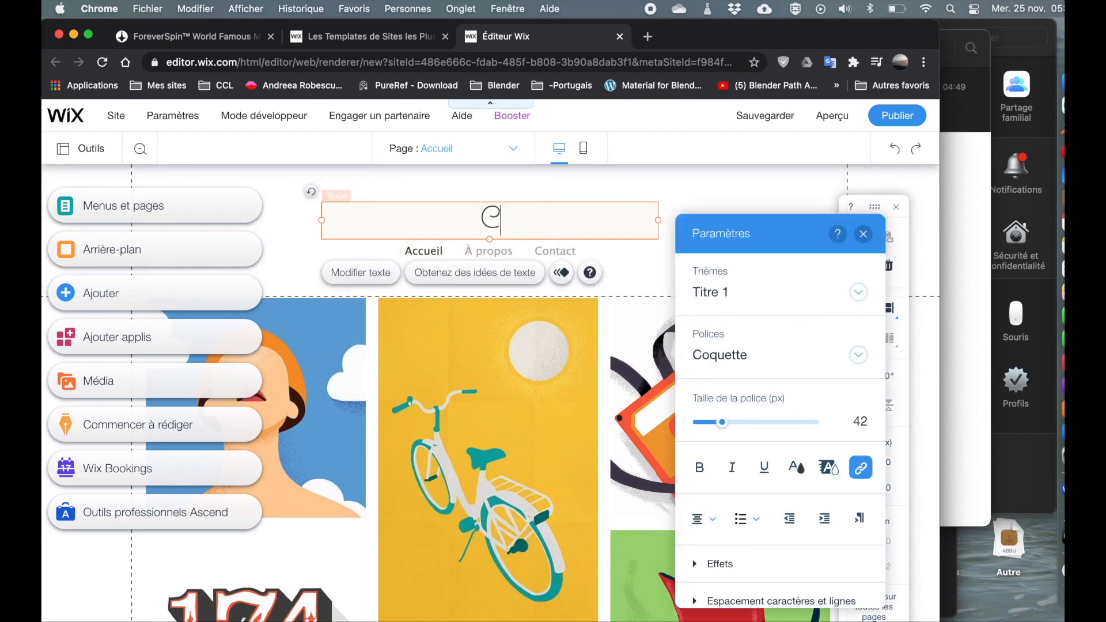
type("clmatinmé")
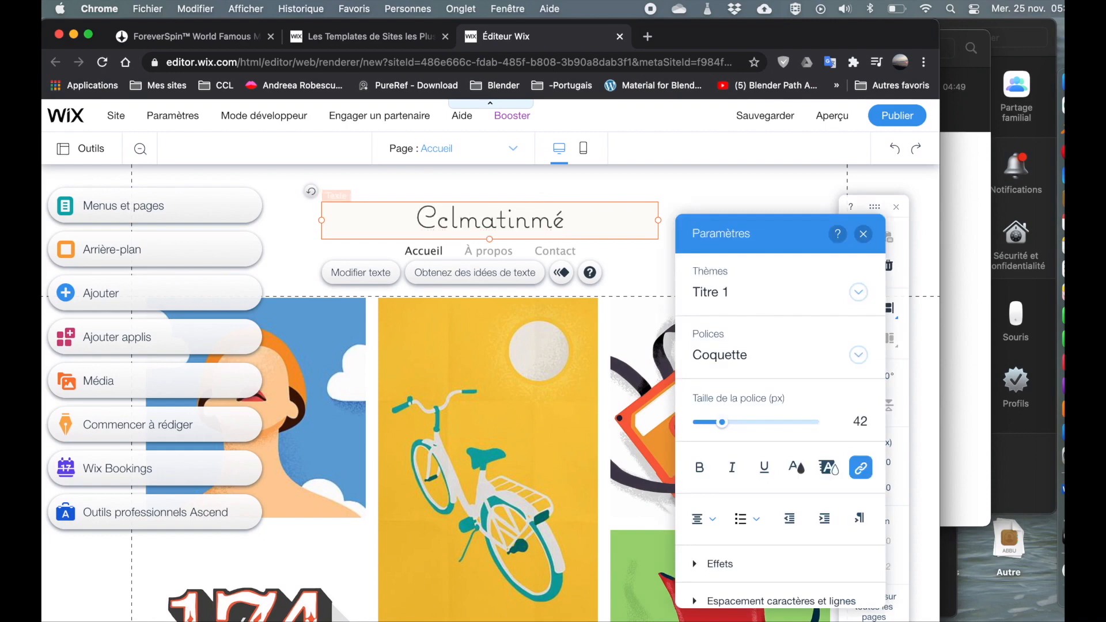
type("dia")
Apply the Titre 2 text theme to the header title.
left_click(746, 296)
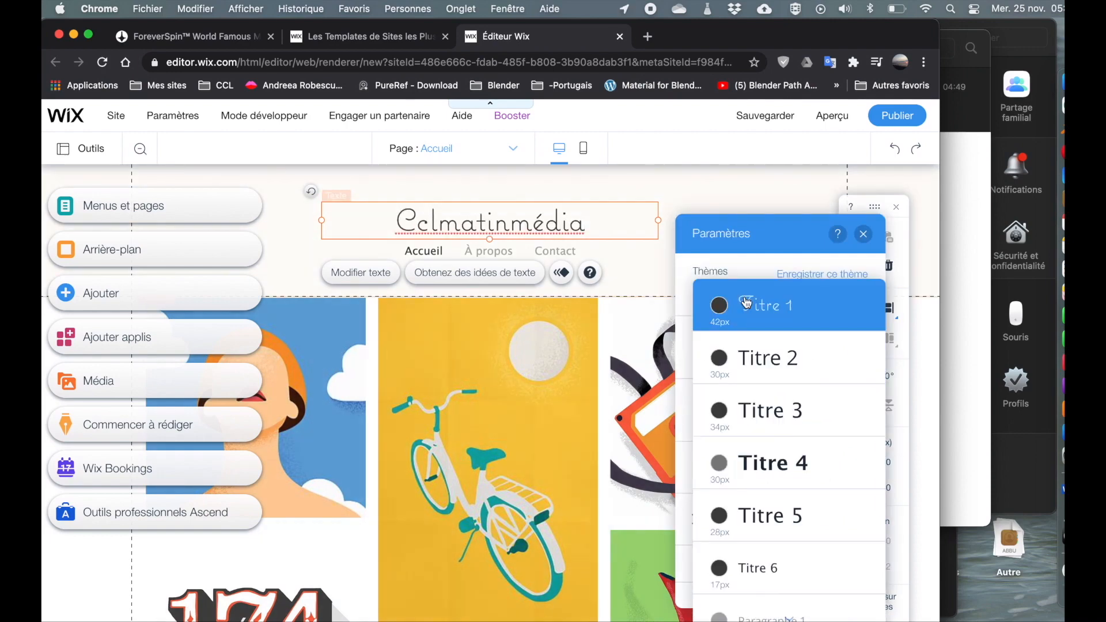
left_click(746, 376)
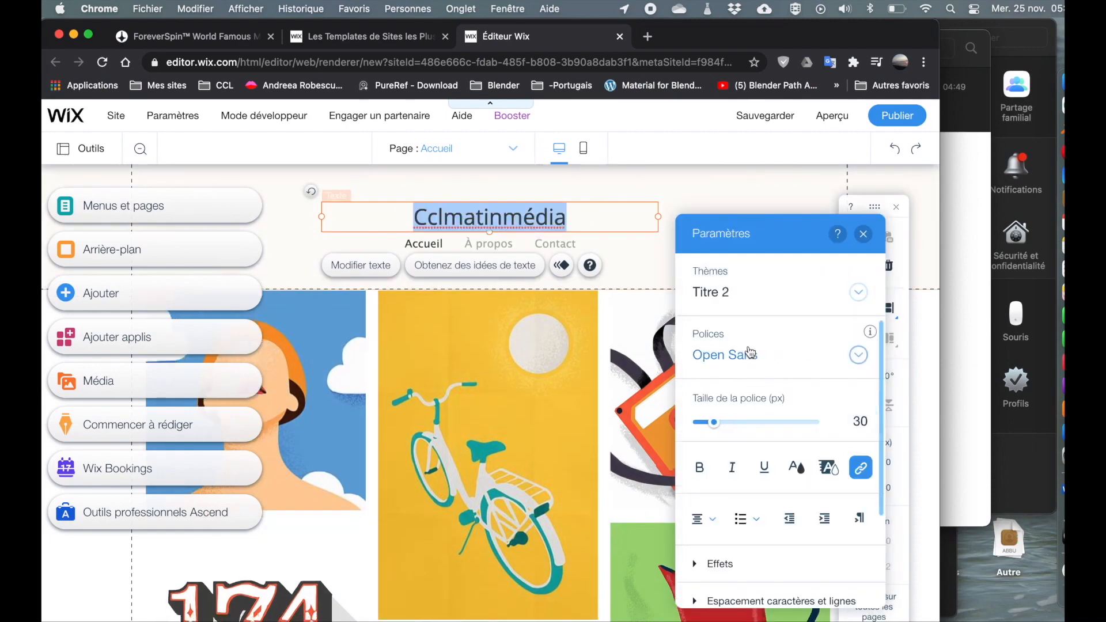
Apply the Titre 1 text theme to the header title.
left_click(719, 296)
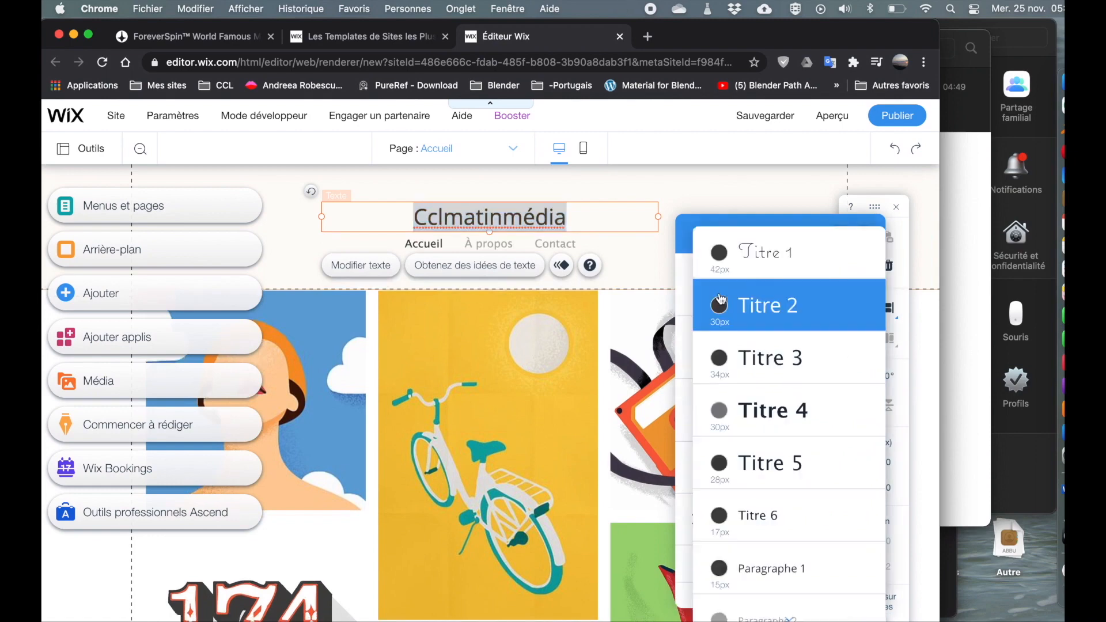
left_click(749, 252)
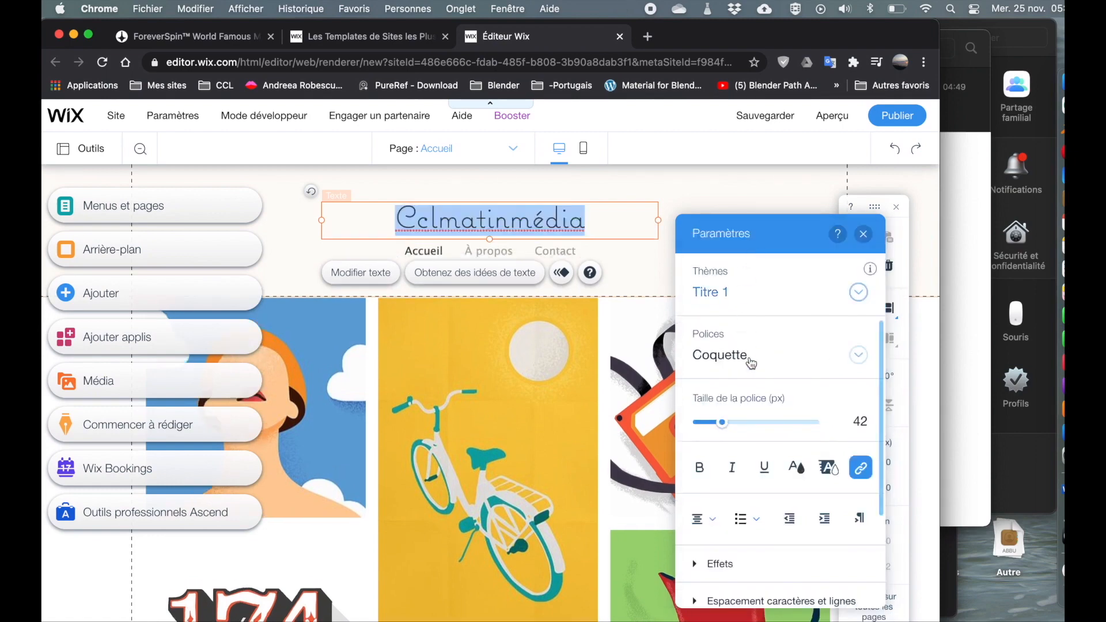
Change the header title's font to Cormorant Garamond.
left_click(862, 356)
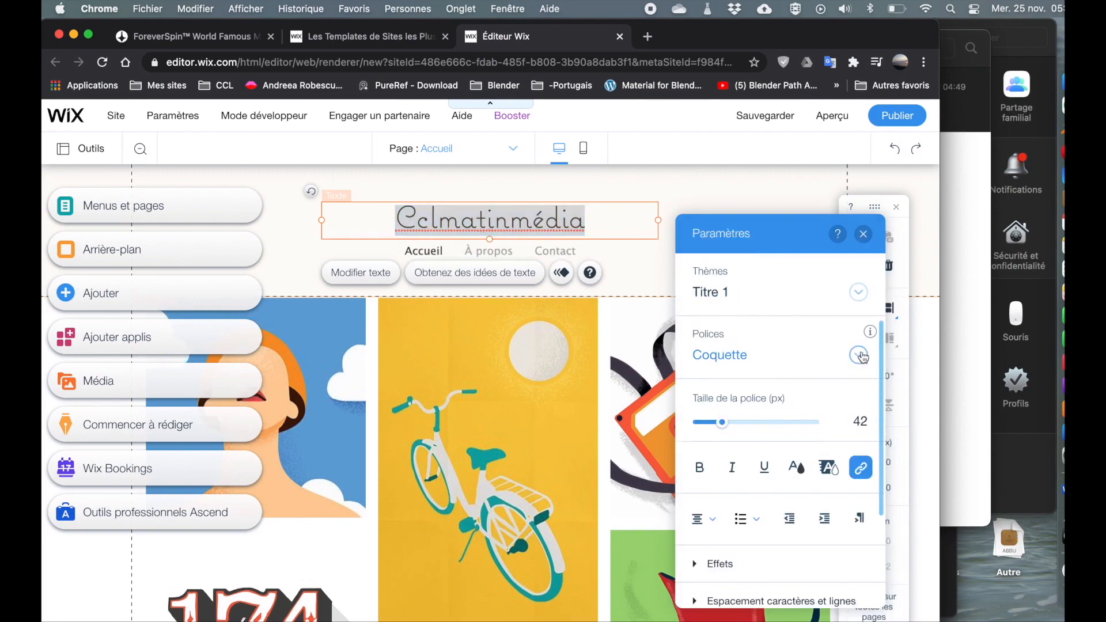
left_click(736, 439)
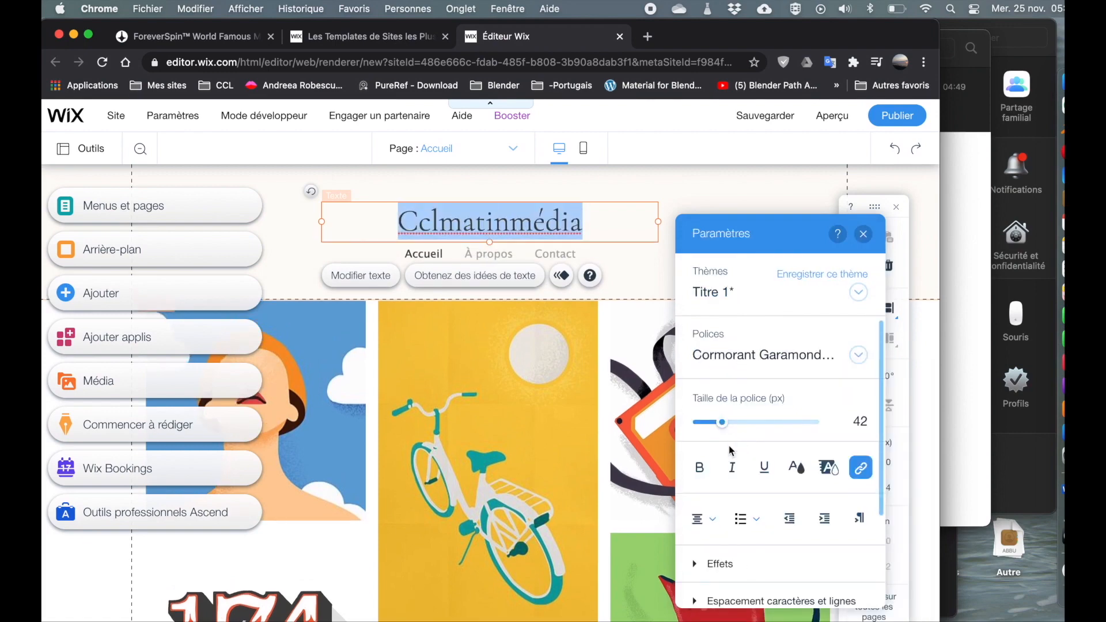
left_click(700, 469)
left_click(700, 469)
Try several text effects on the header title, ending with no effect applied.
scroll(770, 482, "down", 3)
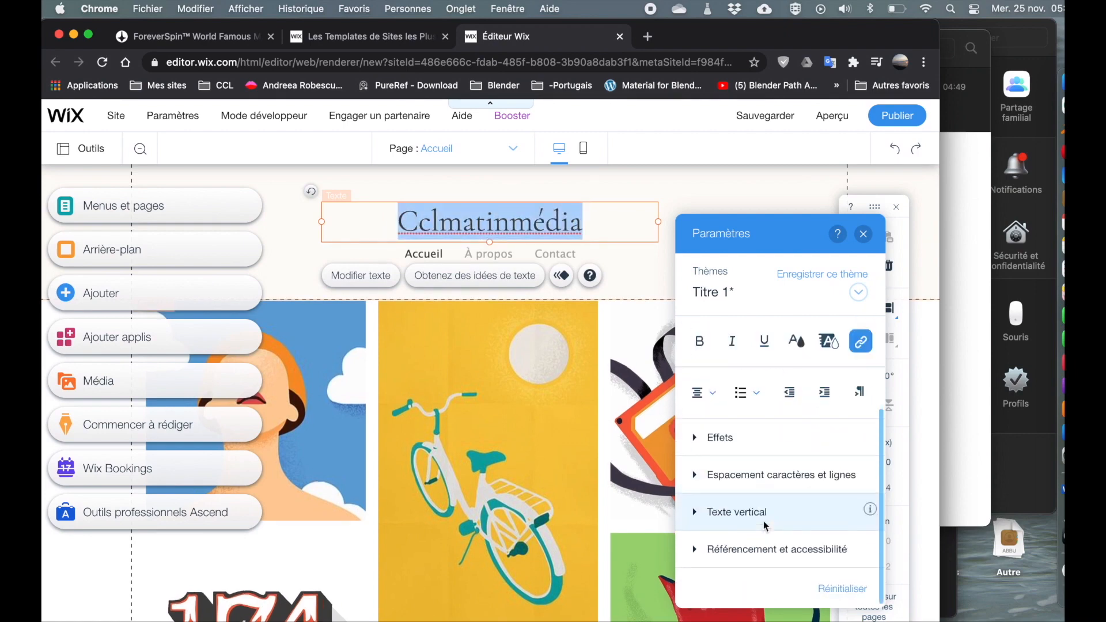
left_click(698, 441)
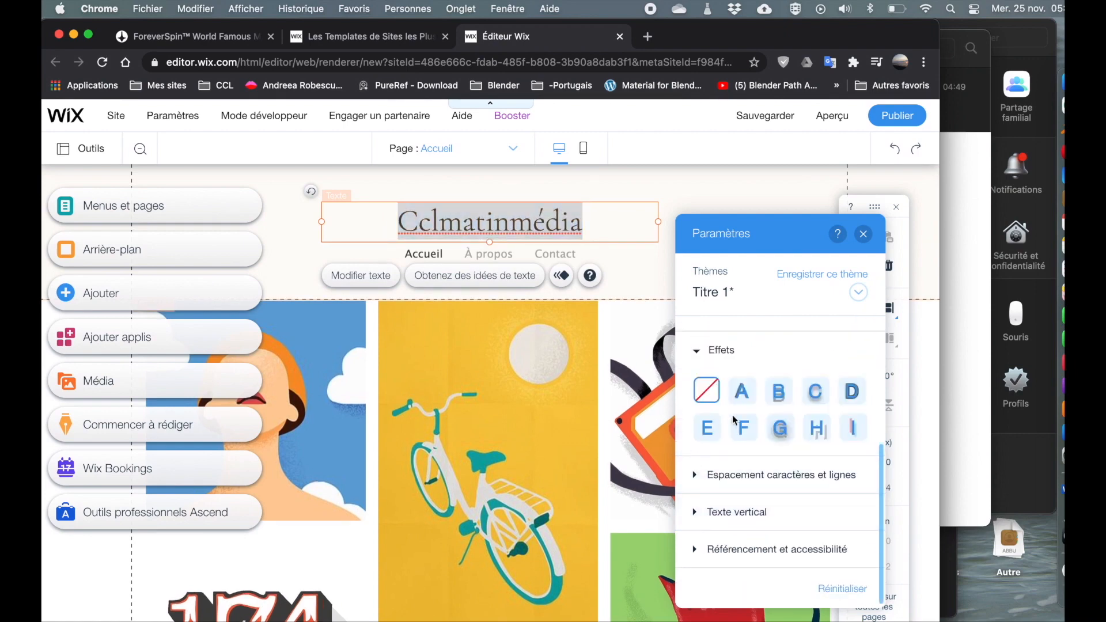
left_click(779, 393)
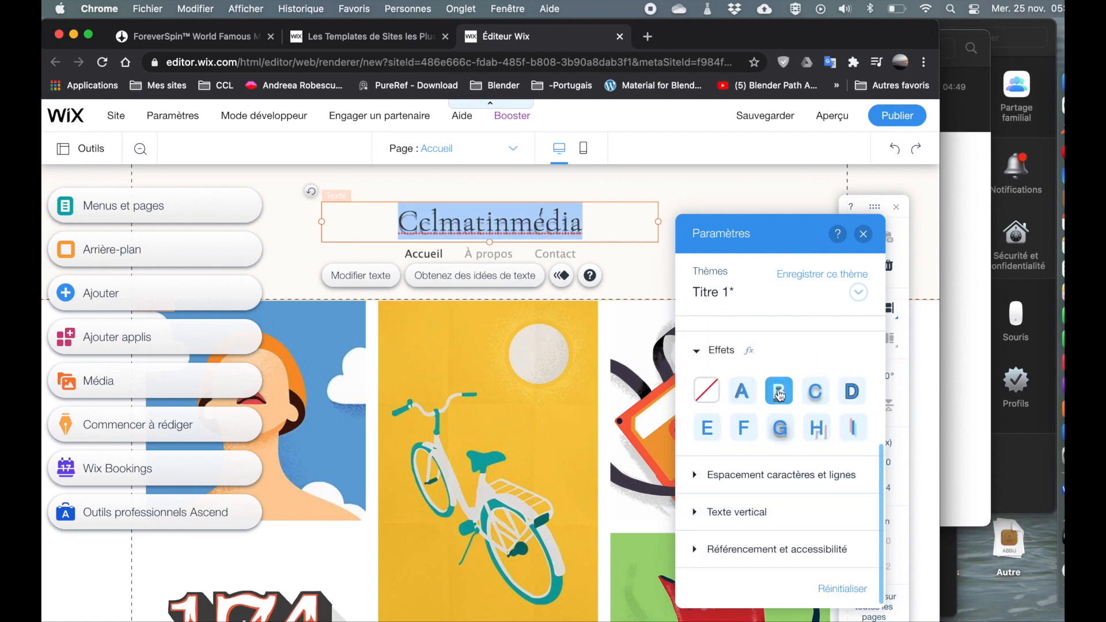
left_click(815, 392)
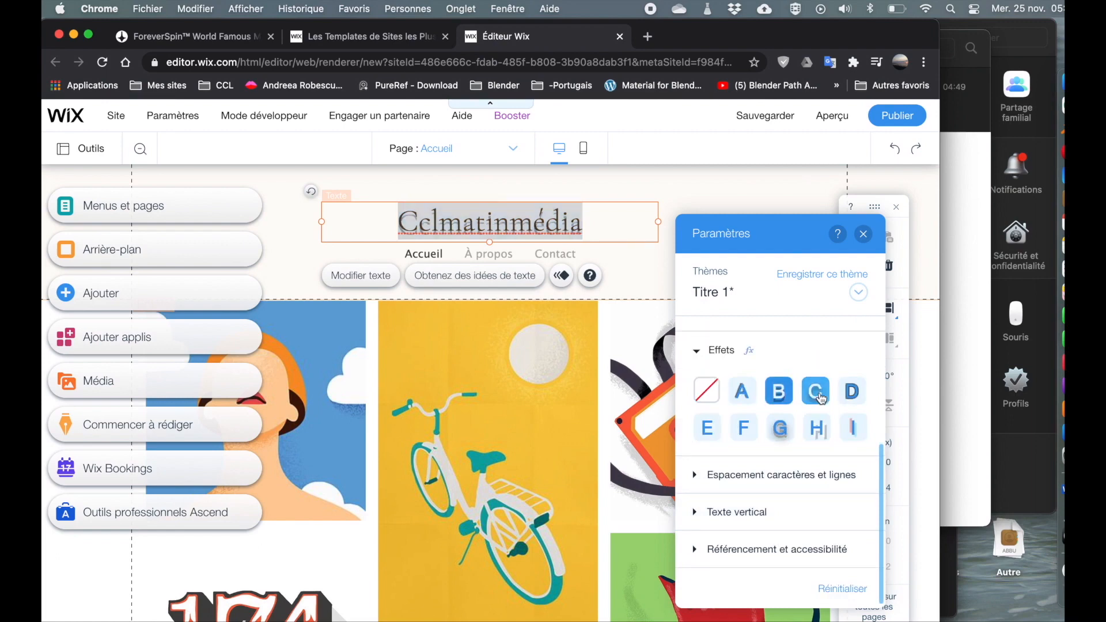
left_click(854, 393)
left_click(853, 429)
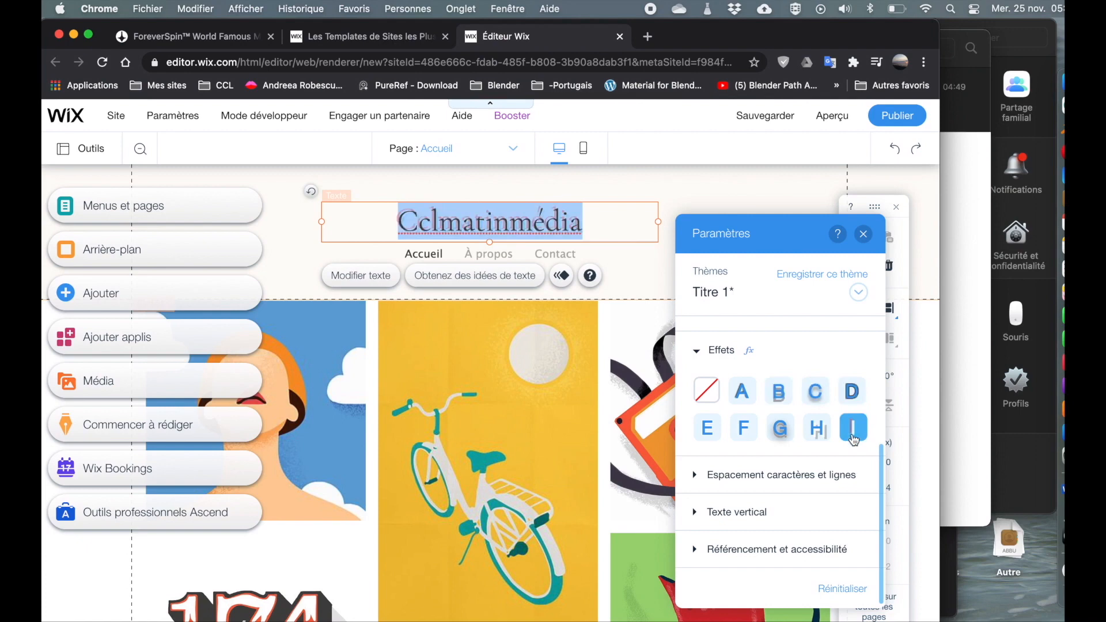
left_click(743, 437)
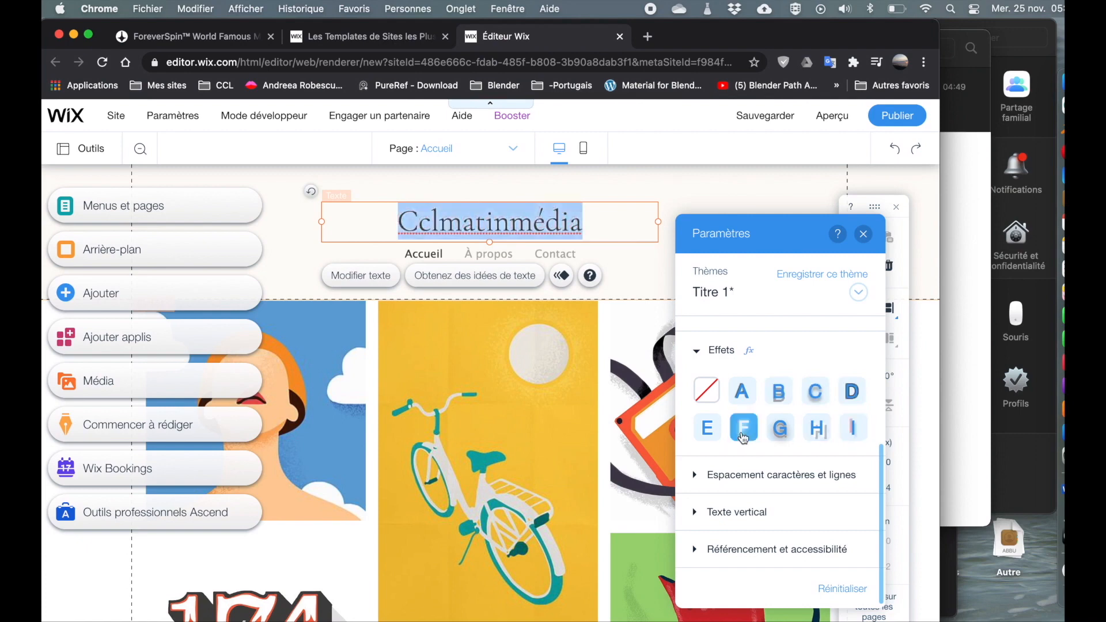
left_click(707, 391)
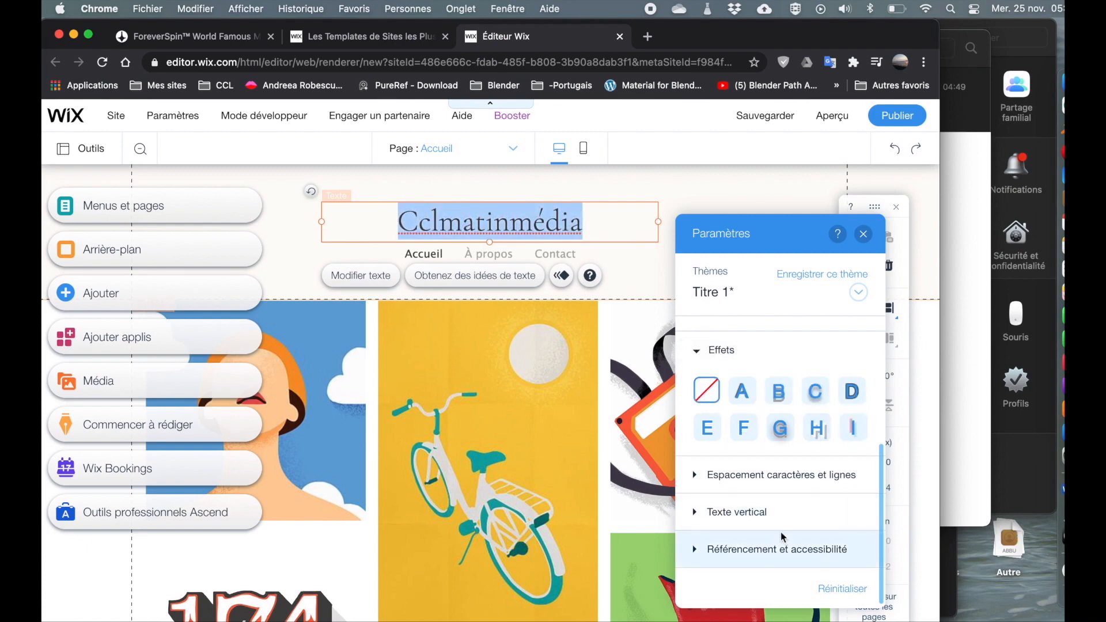
Turn vertical text on for the header title and switch it back off.
left_click(697, 516)
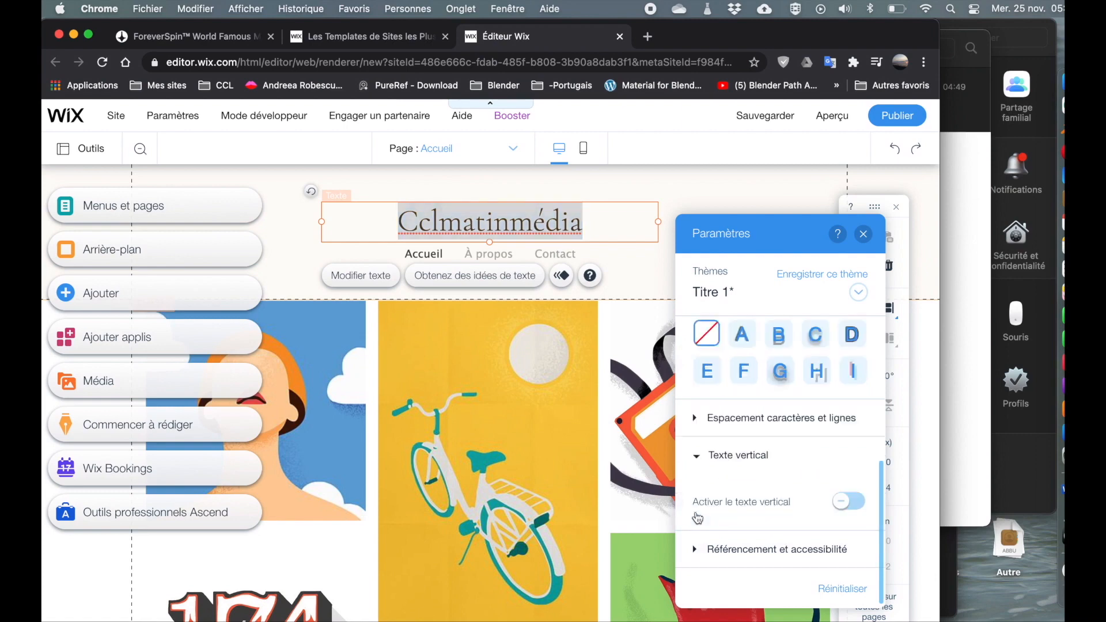
left_click(843, 506)
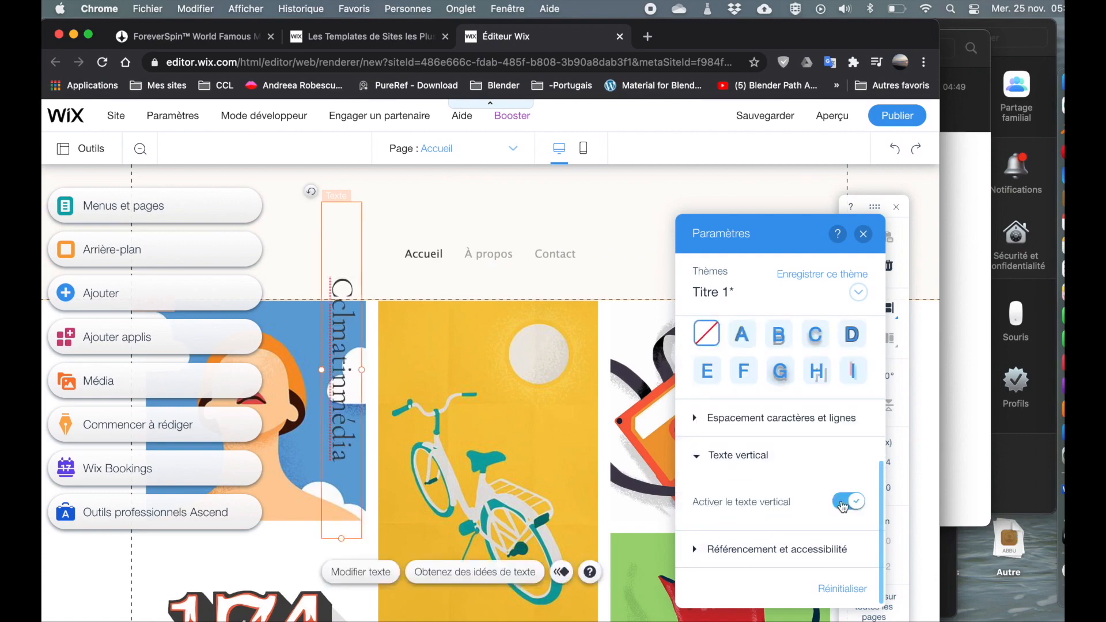
left_click(843, 506)
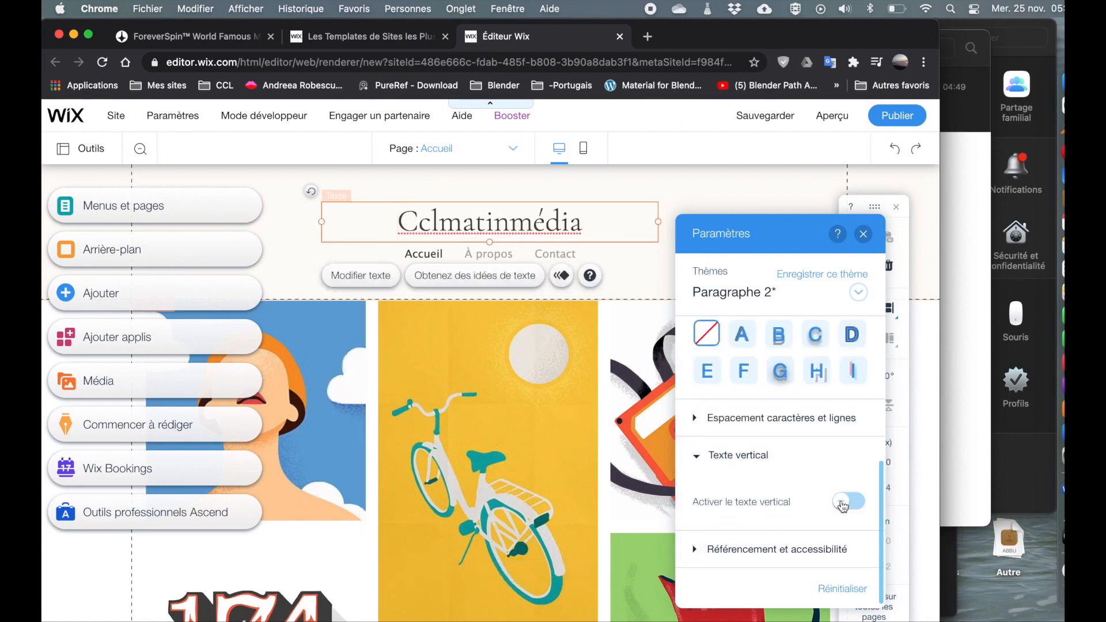
Expand the title's SEO and accessibility settings to review its heading tag.
left_click(694, 550)
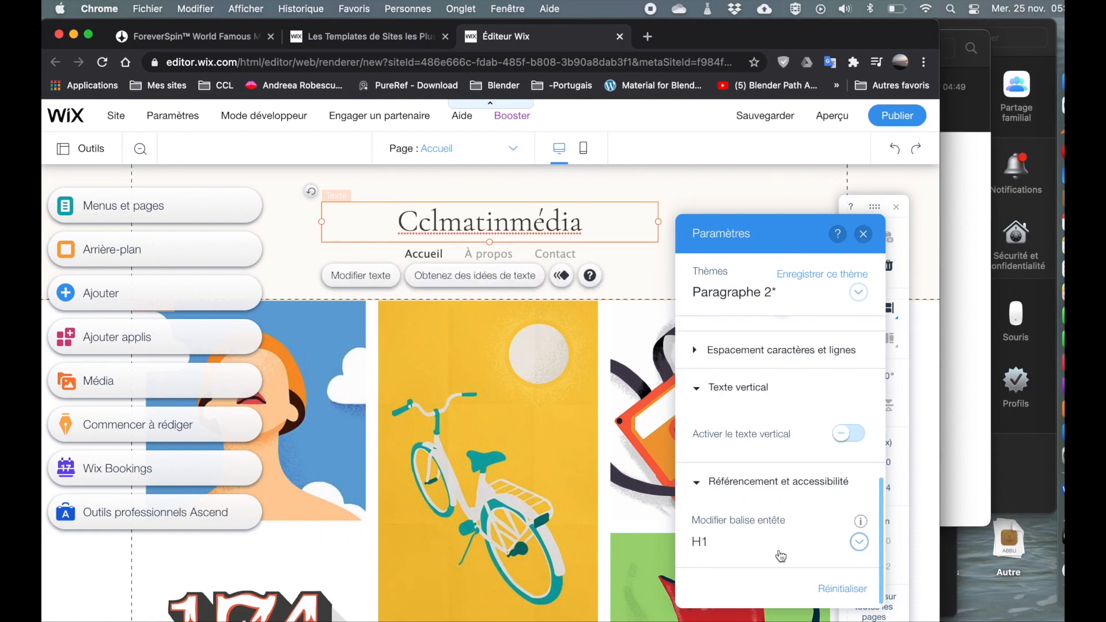
scroll(789, 515, "up", 10)
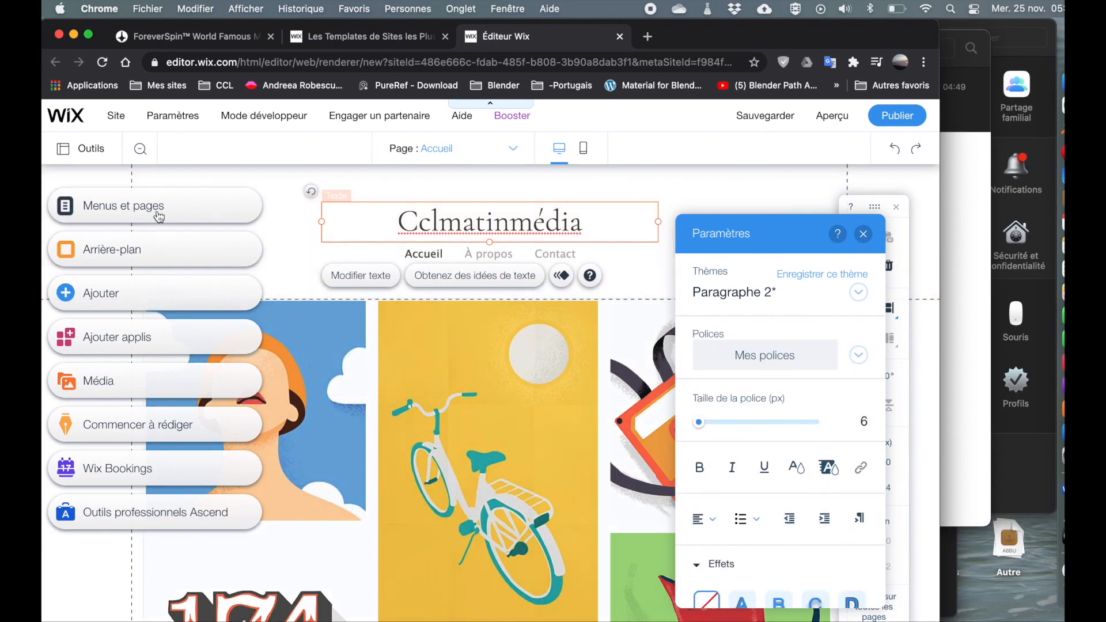
Open the site pages menu and add a new page named Mes oeuvres.
left_click(125, 214)
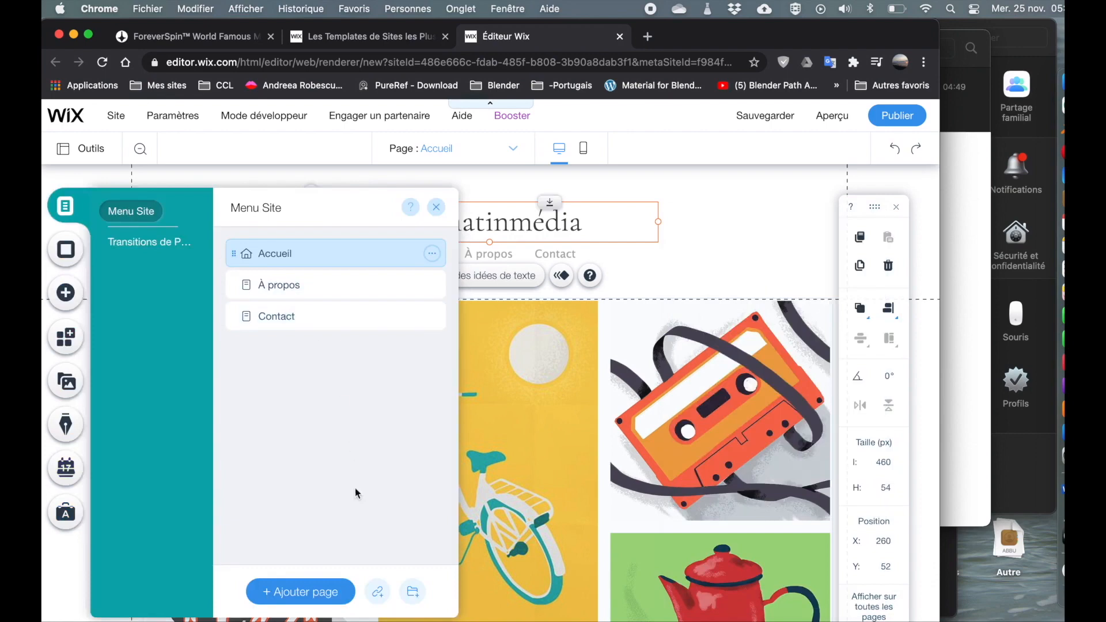
left_click(301, 592)
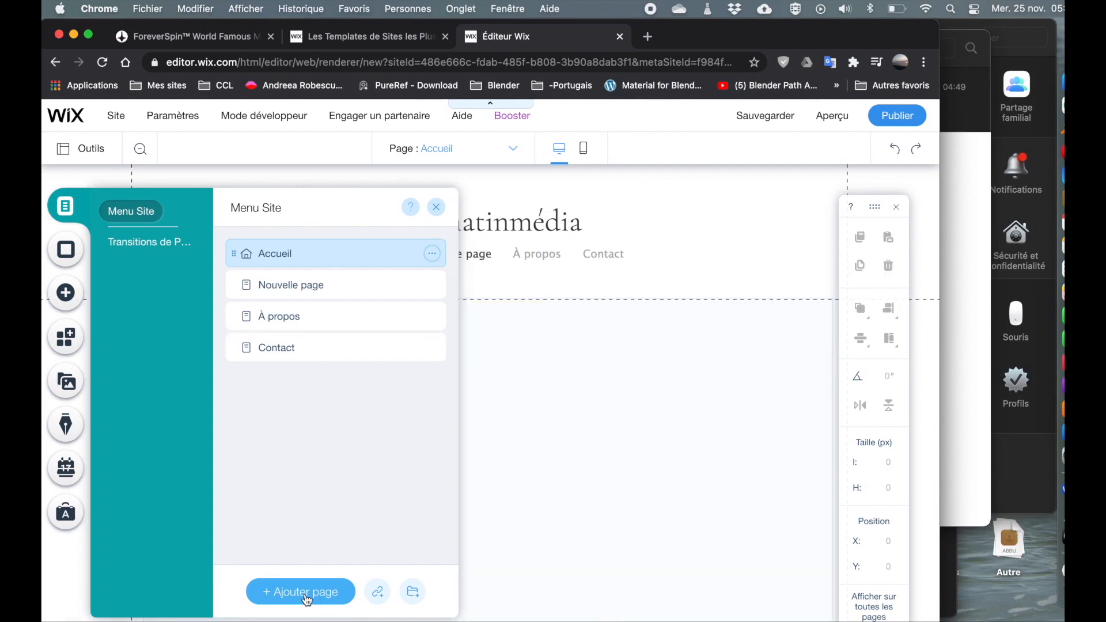
type("Mes oeuvres")
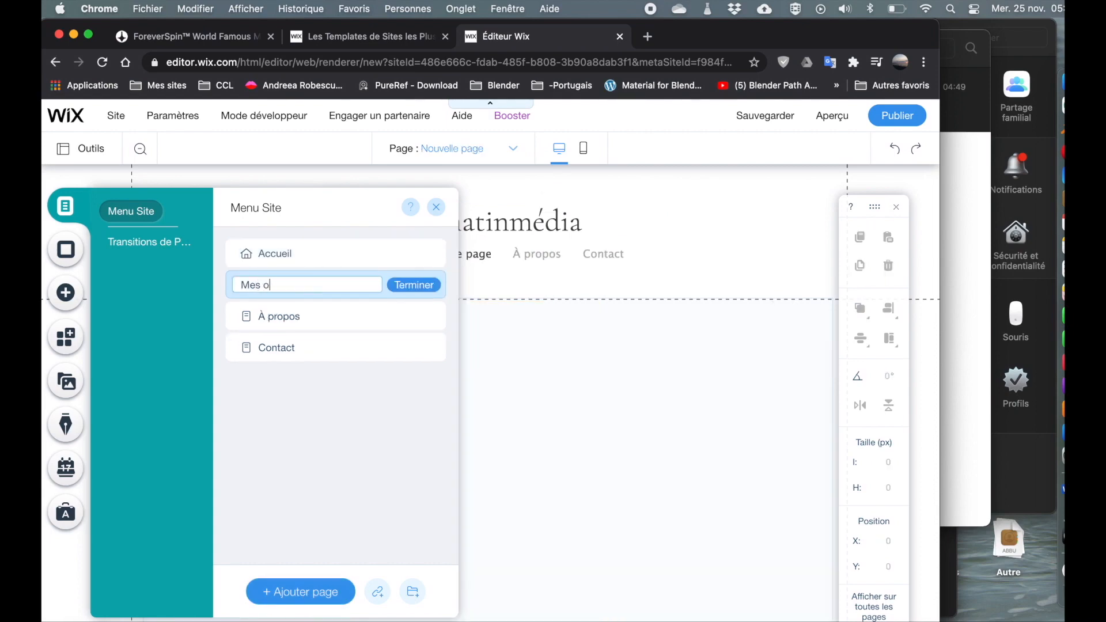
left_click(414, 285)
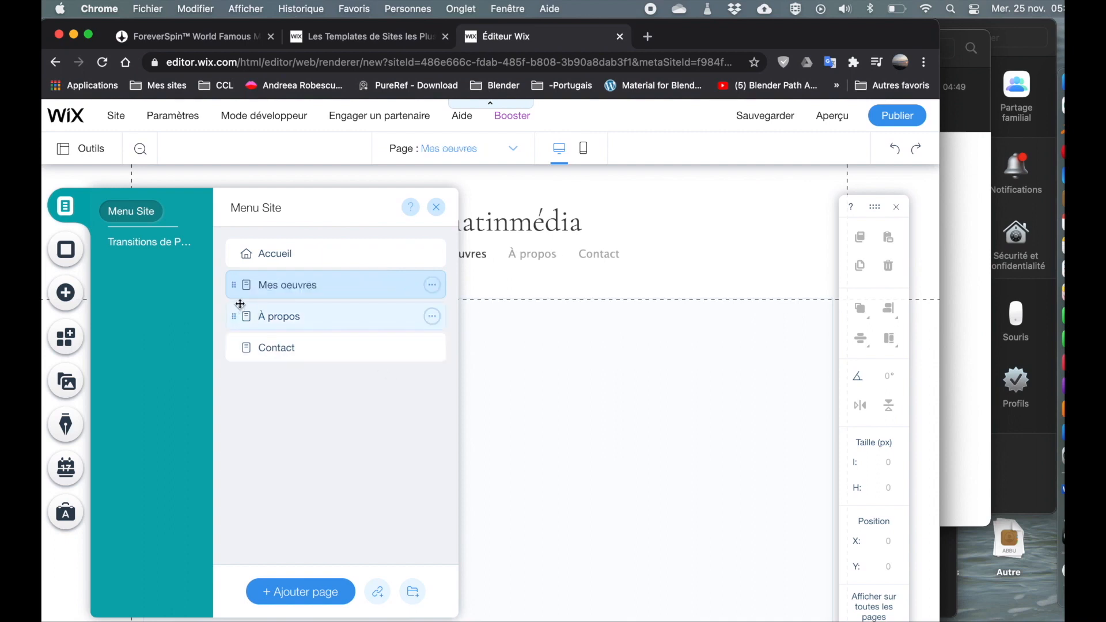
Add another new page named Secondaire 3.
left_click(300, 592)
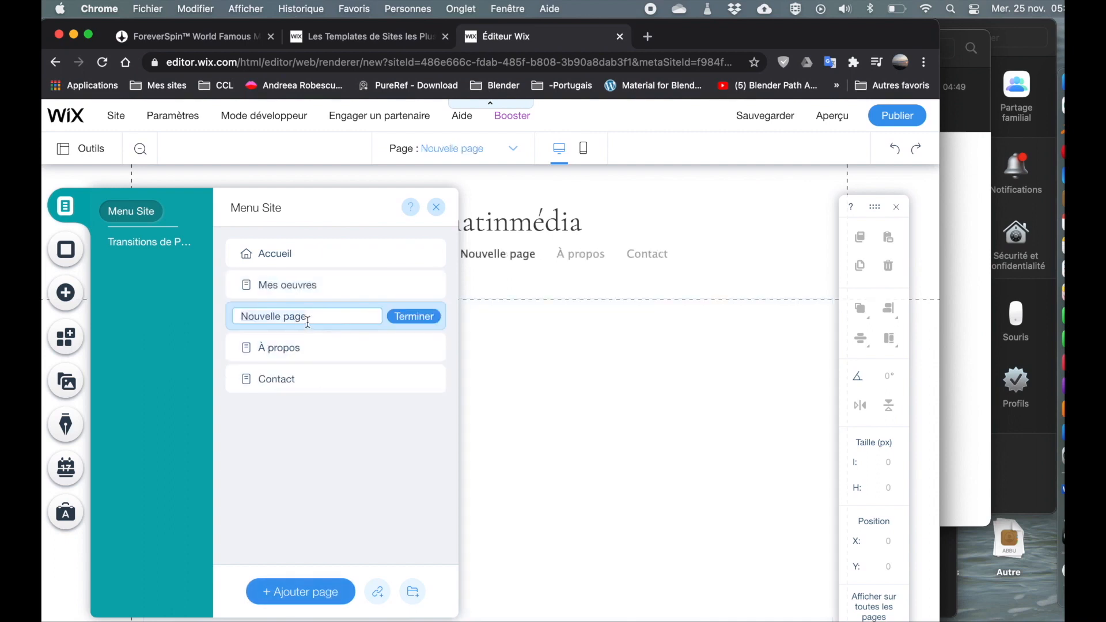
type("Se")
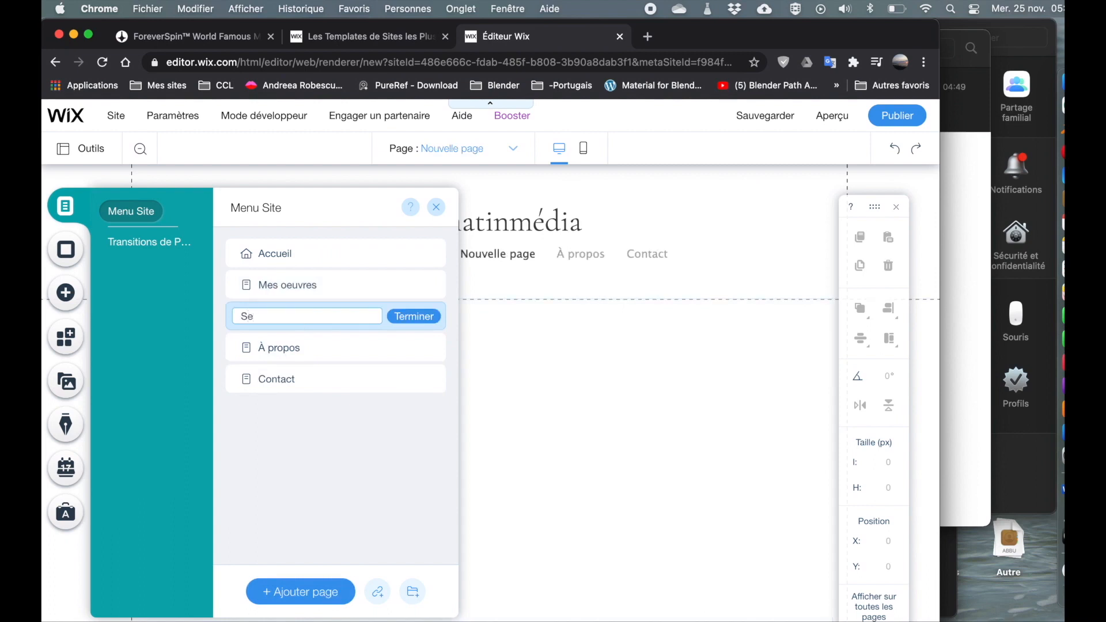
type("condaire 3")
left_click(417, 316)
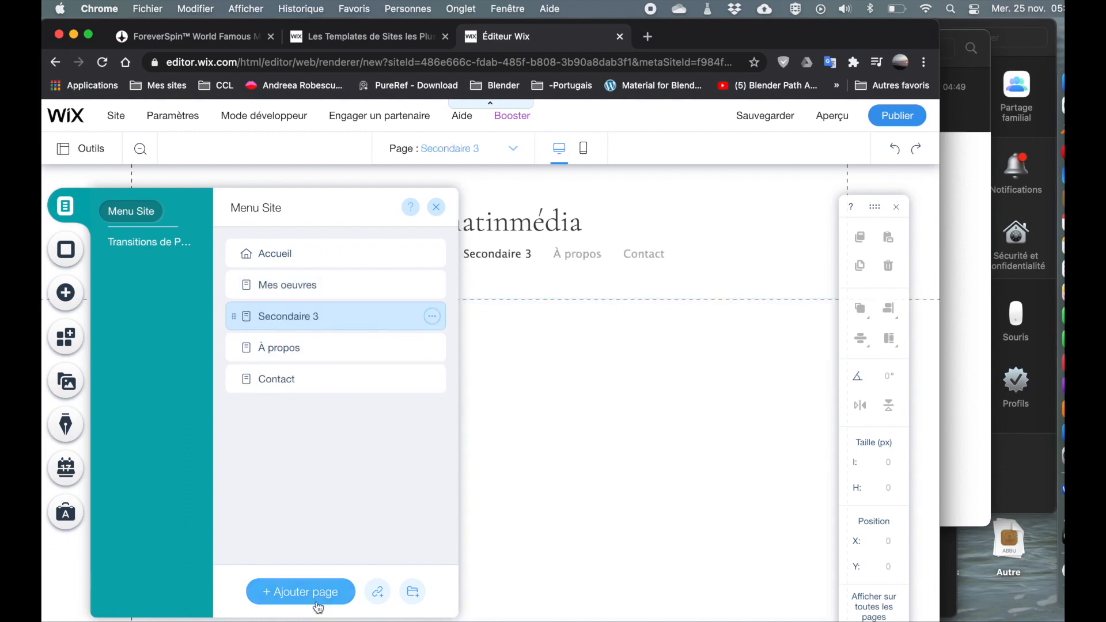
Add another new page named Secondaire 4.
double_click(314, 349)
type("Se")
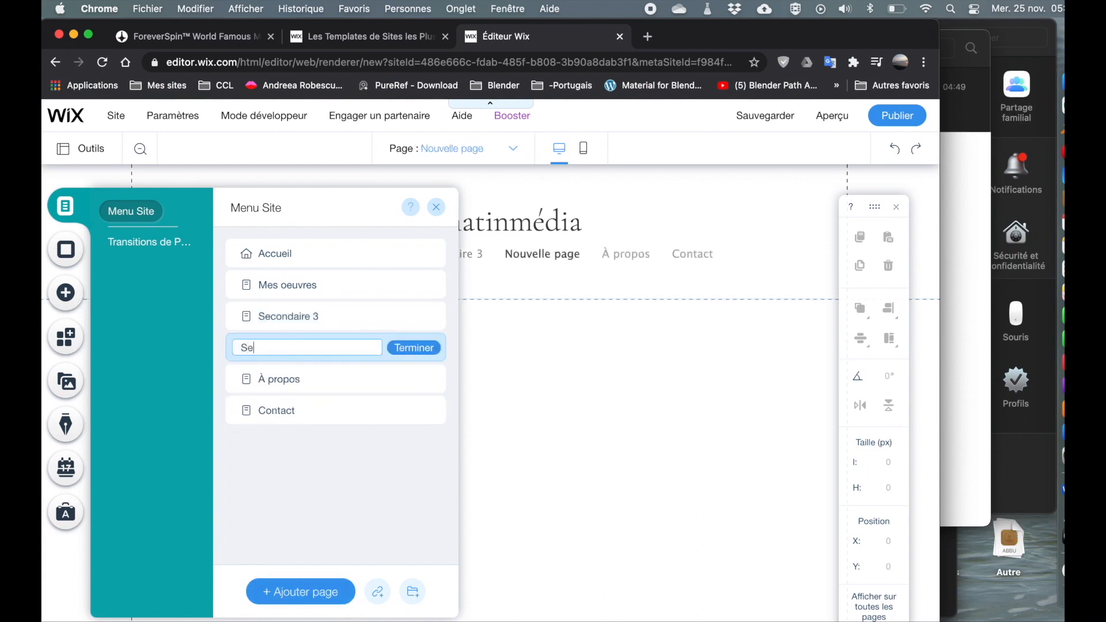
type("condaire 4")
key("Return")
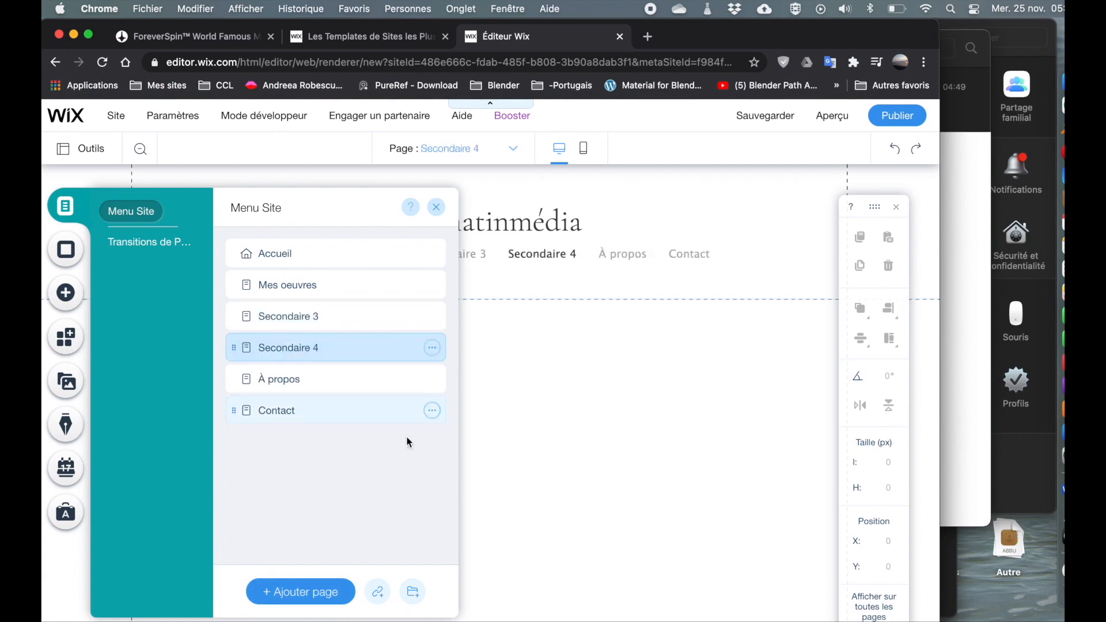
Add another new page named Secondaire 5.
double_click(317, 386)
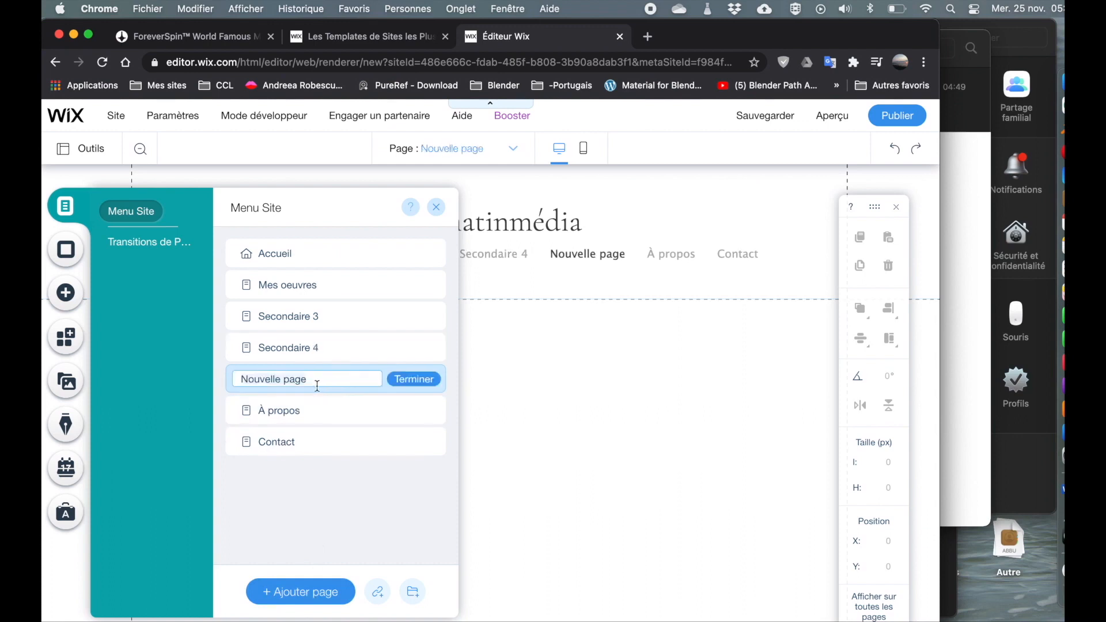
type("Secondaire 5")
key("Return")
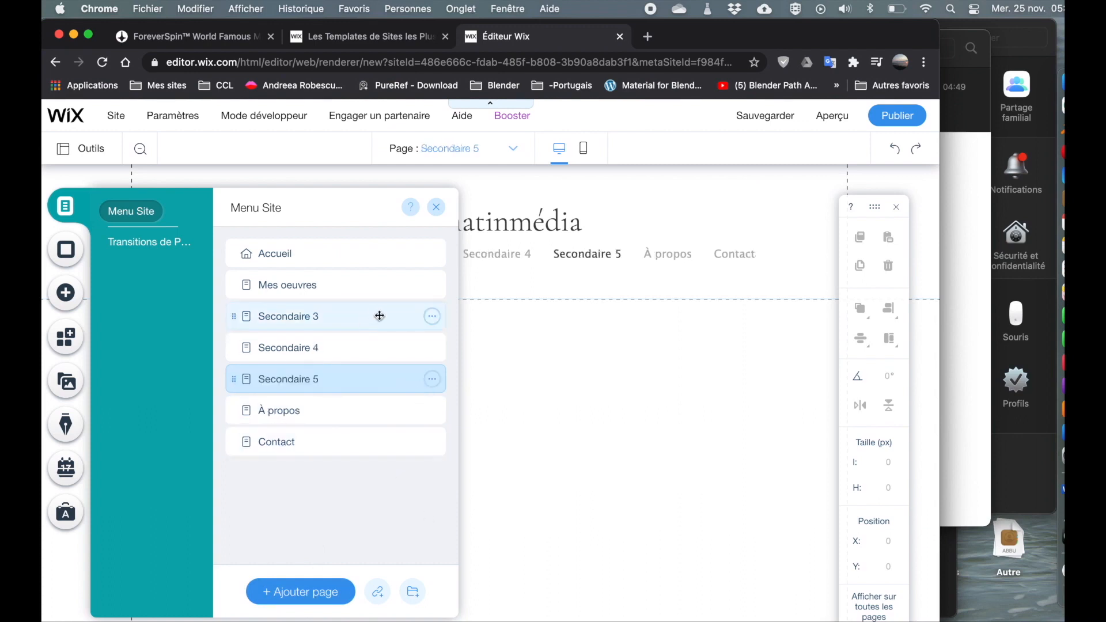
Make Secondaire 3, Secondaire 4 and Secondaire 5 subpages of Mes oeuvres.
left_click(433, 317)
left_click(500, 482)
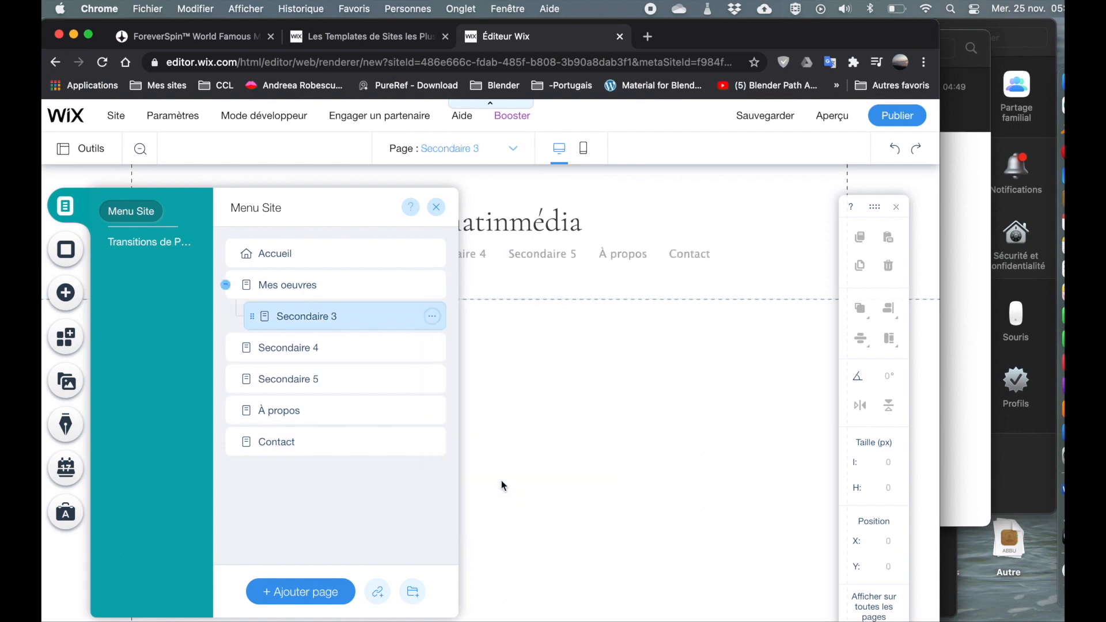
left_click(433, 347)
left_click(505, 511)
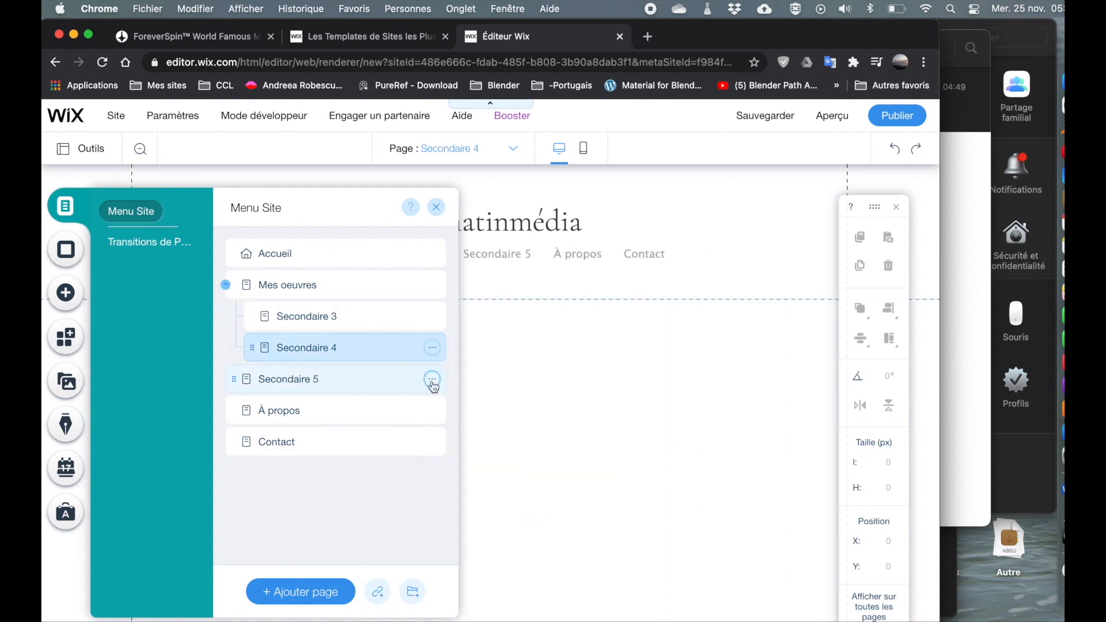
left_click(432, 379)
left_click(499, 542)
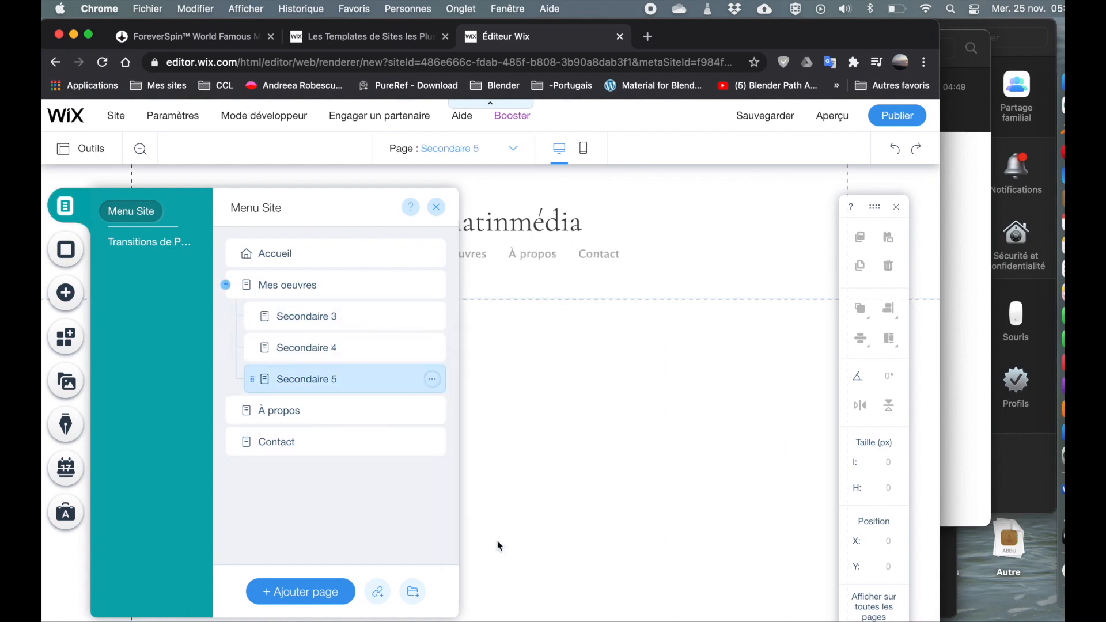
Rename the À propos page to Ma biographie.
double_click(289, 411)
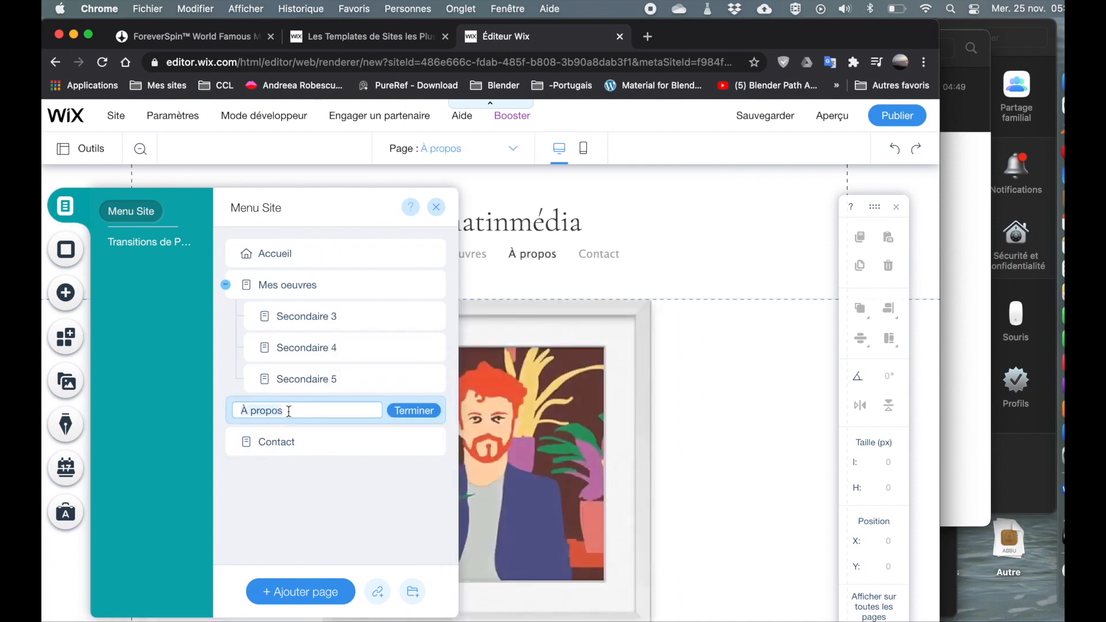
type("Ma biographie")
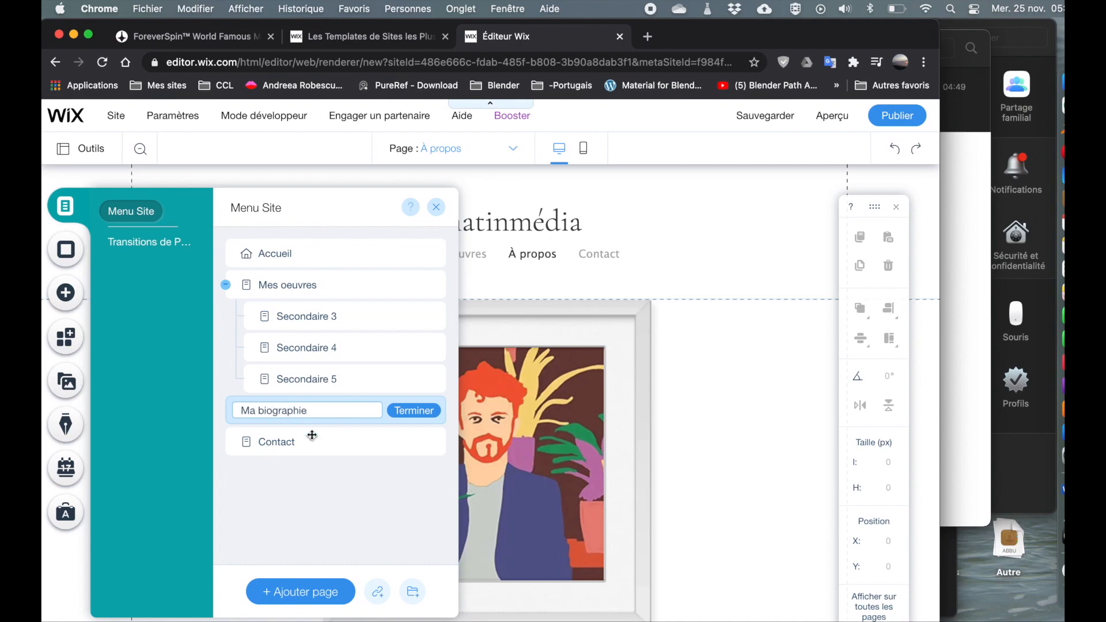
left_click(423, 411)
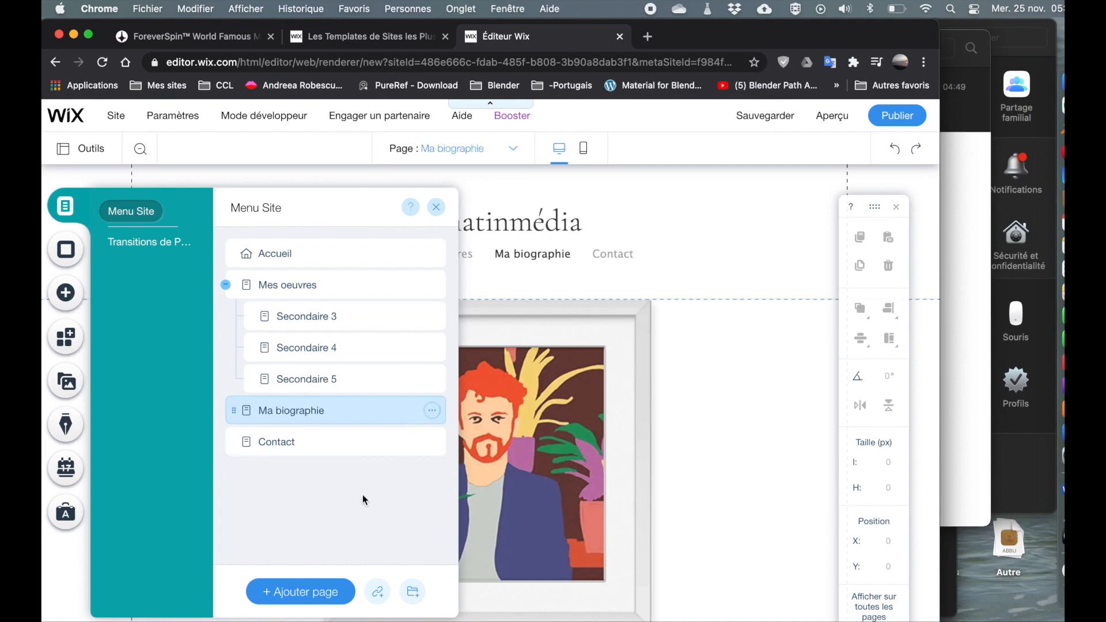
Open the Contact page and select the line of contact details under the Contact heading.
left_click(286, 445)
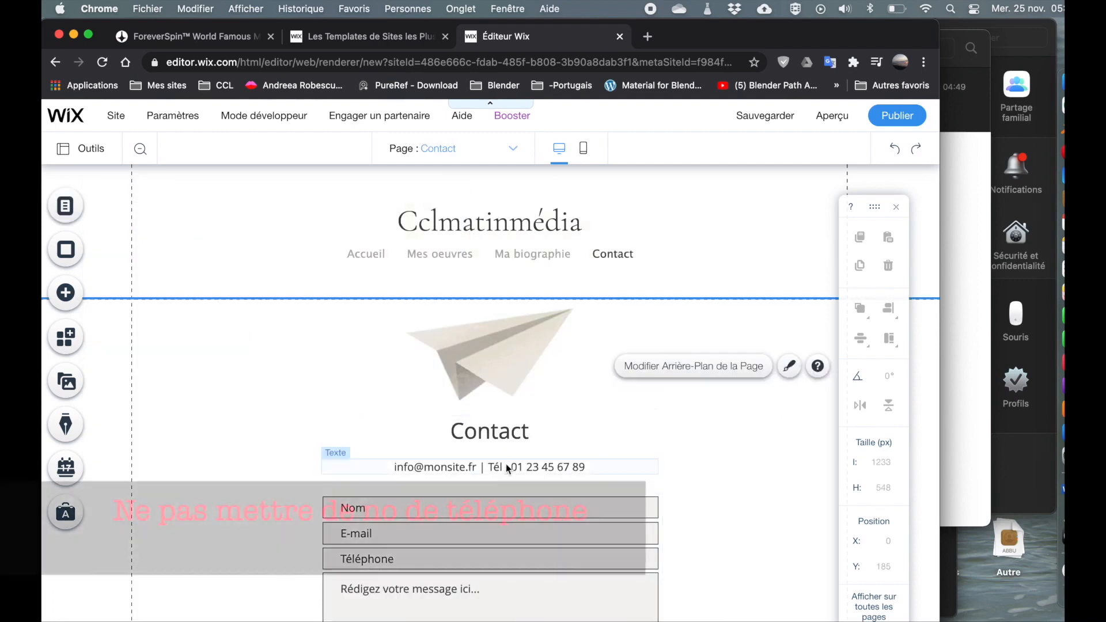
left_click(508, 469)
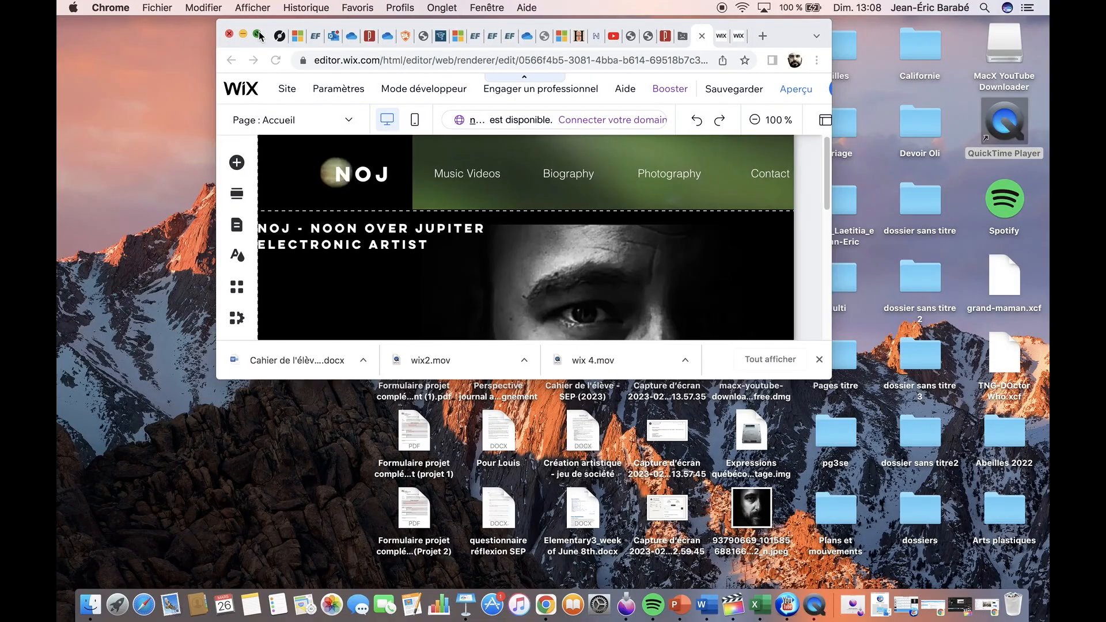
left_click(258, 31)
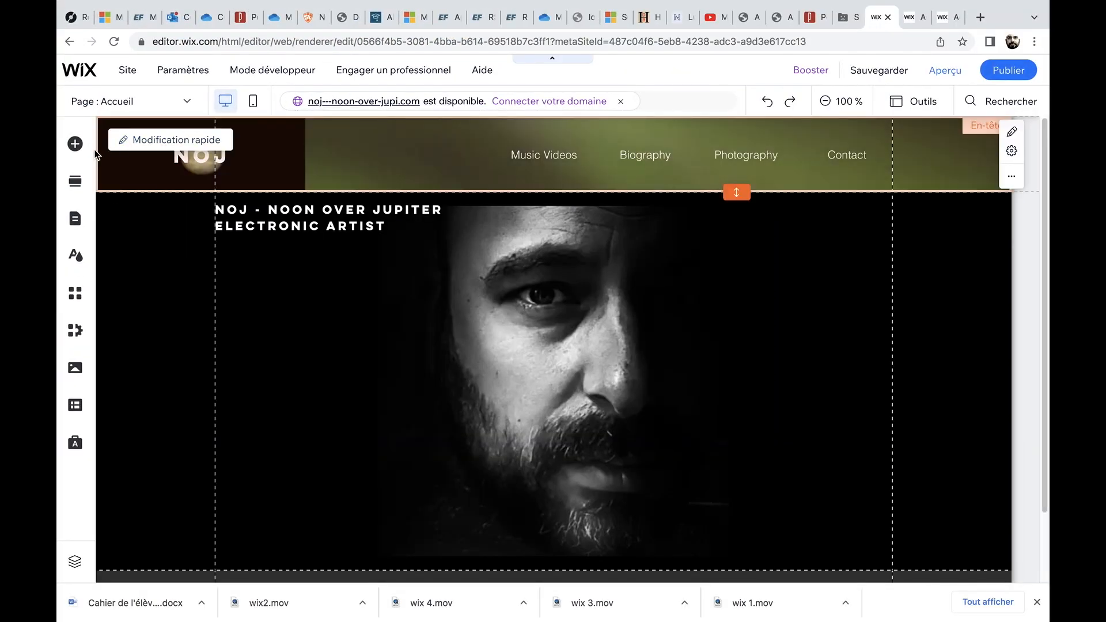
Try to add an image element by uploading a photo from the computer's desktop.
left_click(75, 145)
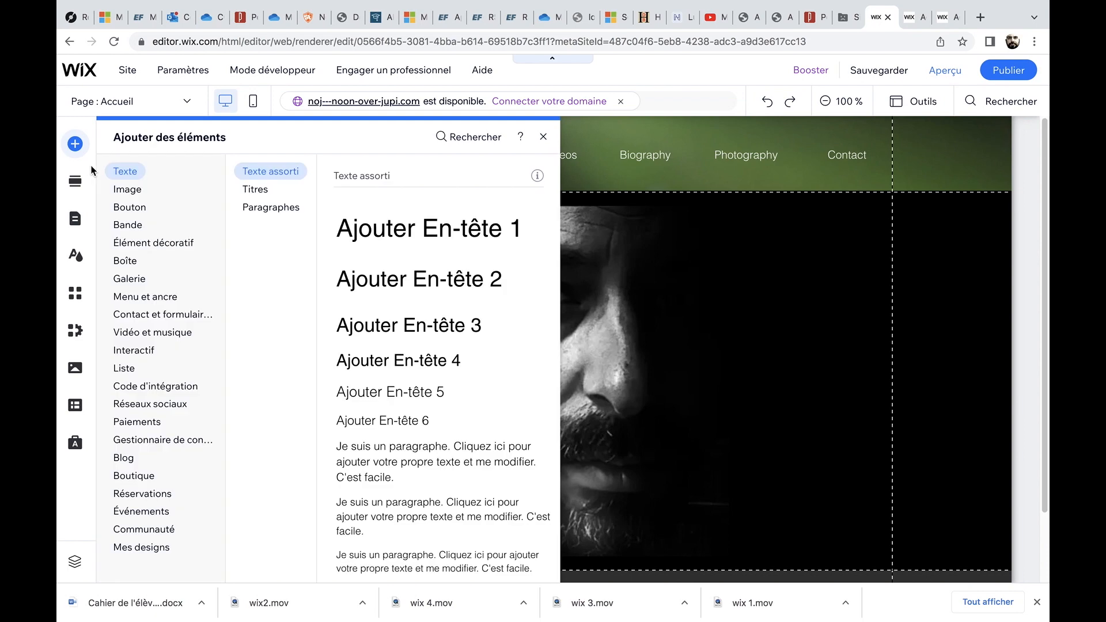
left_click(134, 191)
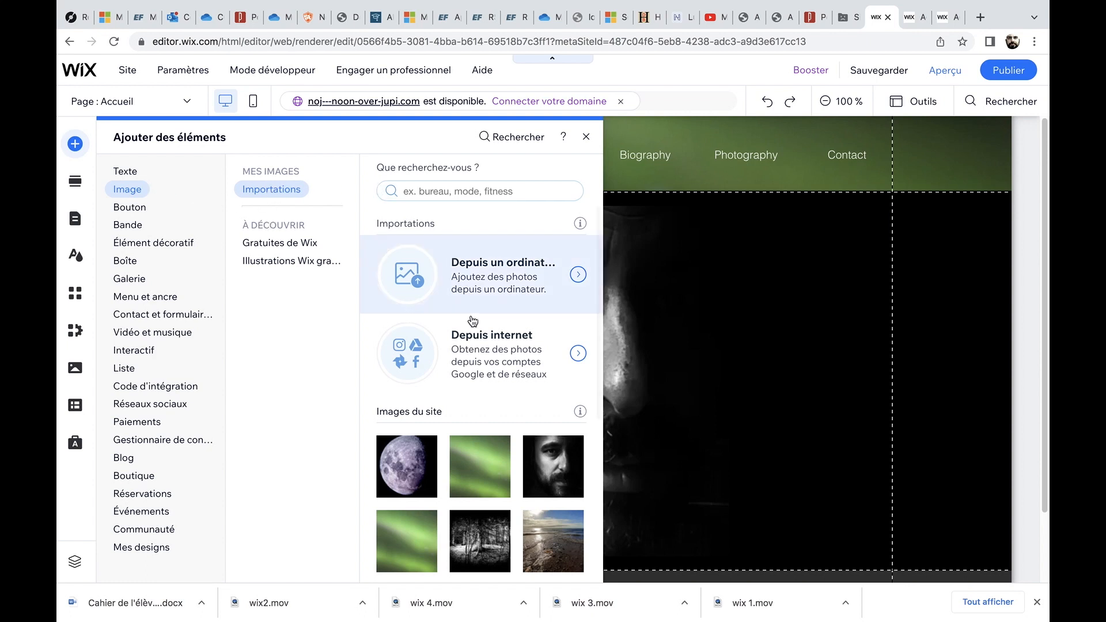
scroll(469, 346, "down", 6)
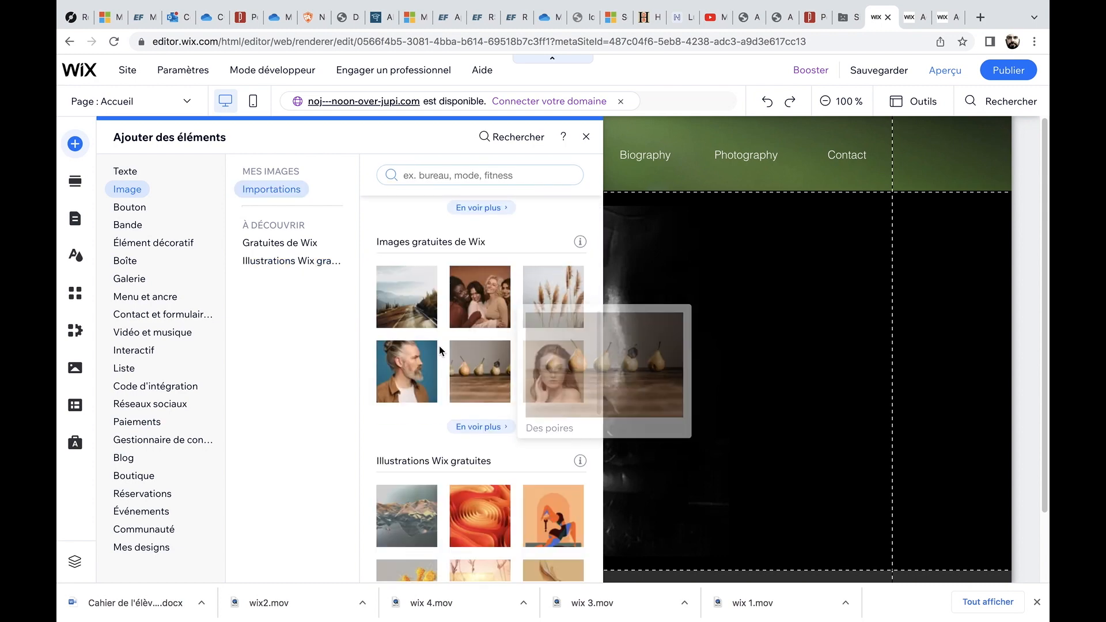
scroll(440, 369, "up", 6)
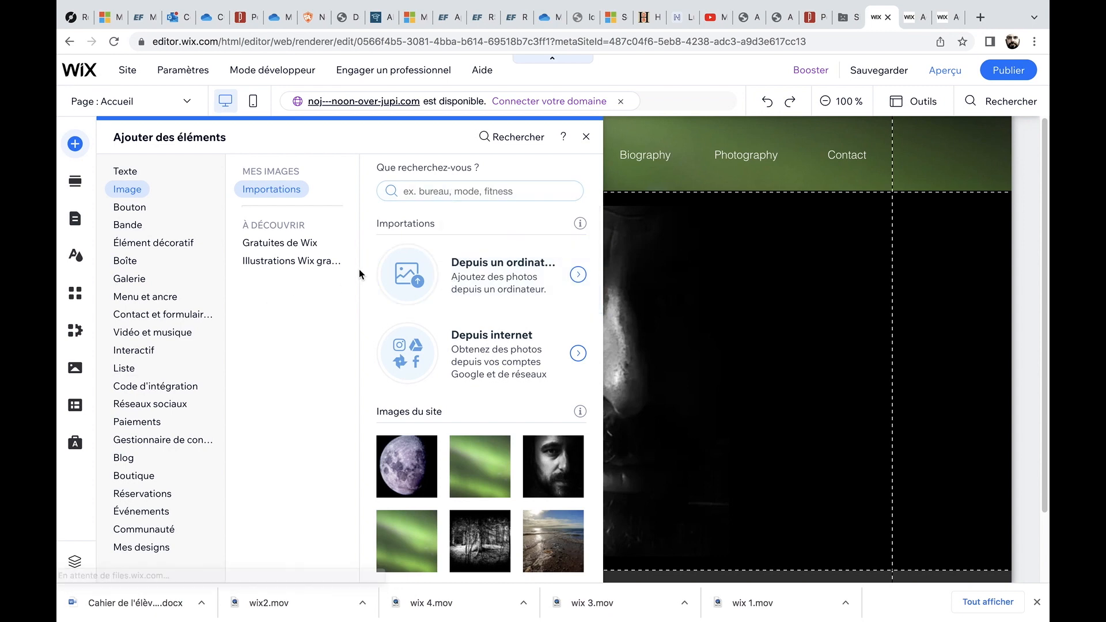
left_click(410, 270)
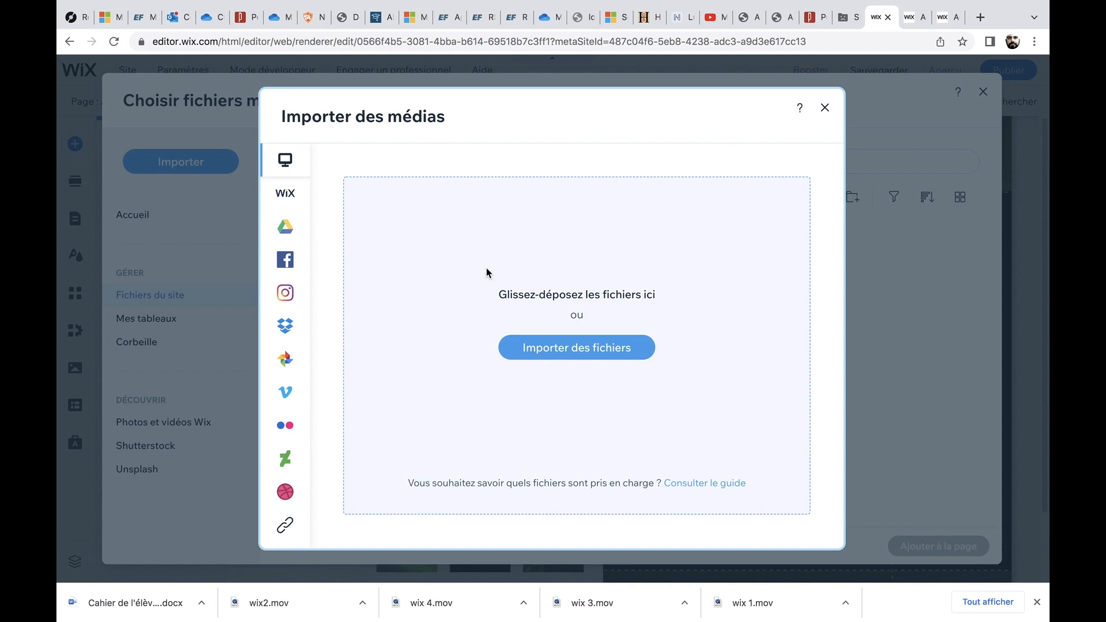
left_click(570, 357)
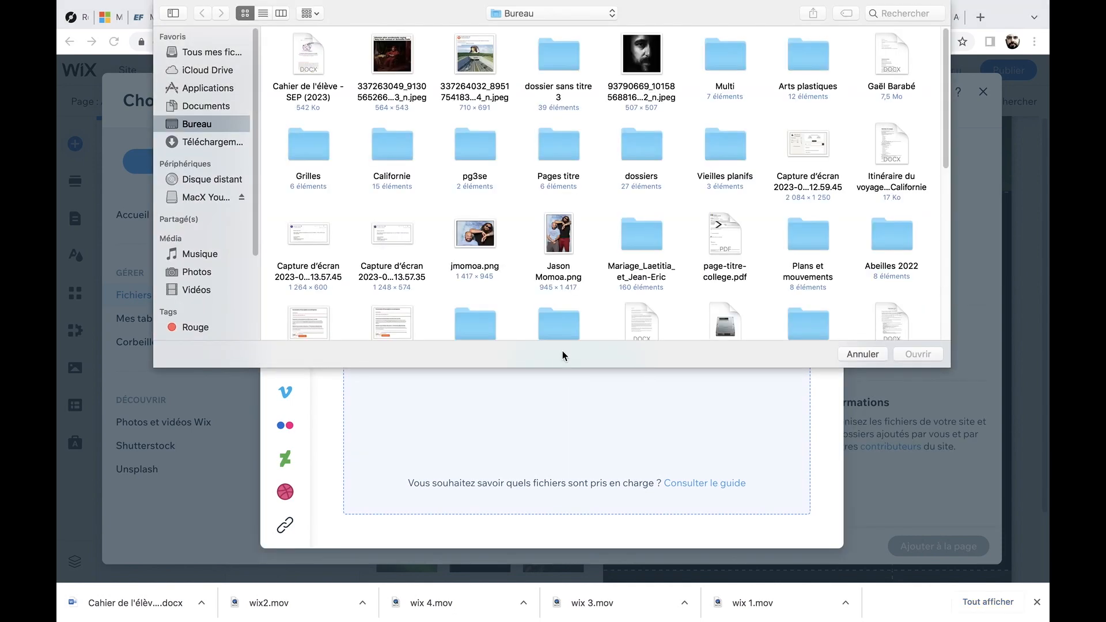
left_click(635, 47)
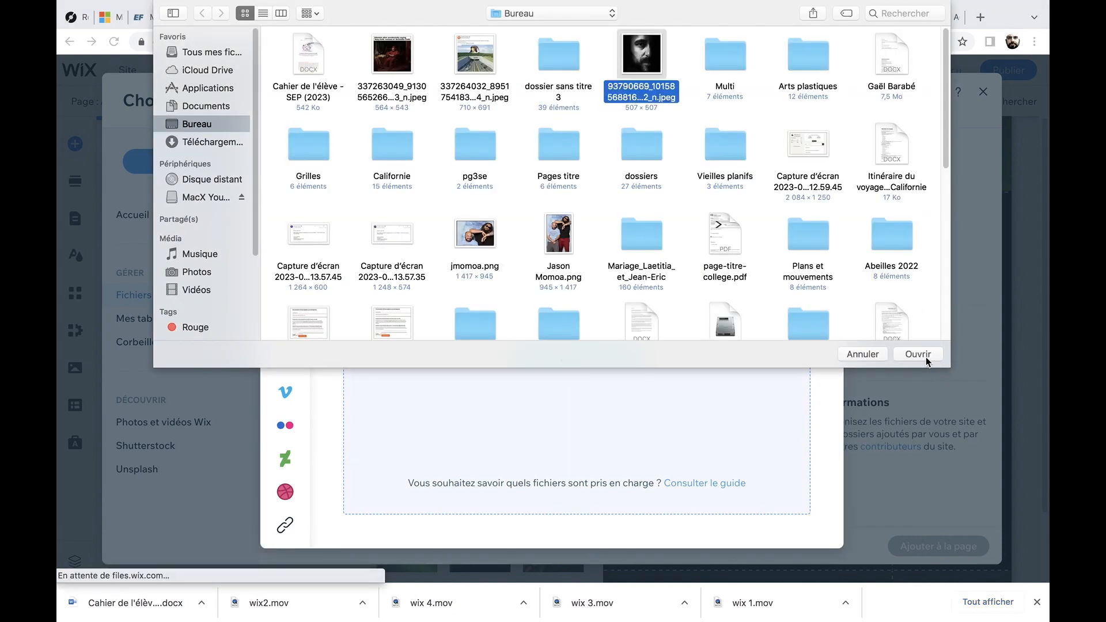
left_click(866, 353)
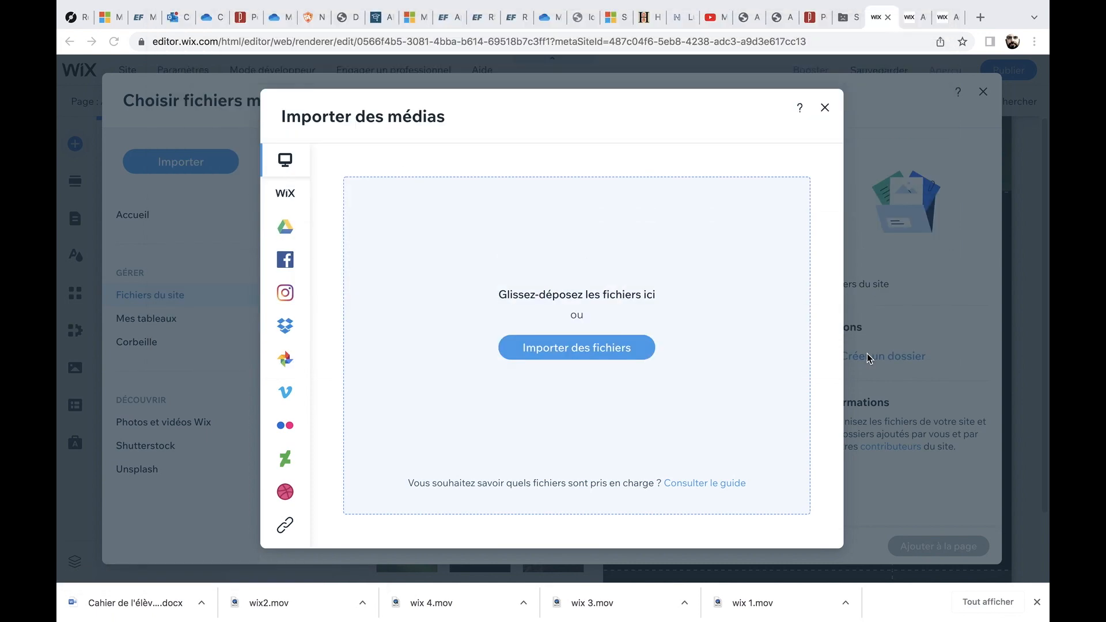
left_click(825, 109)
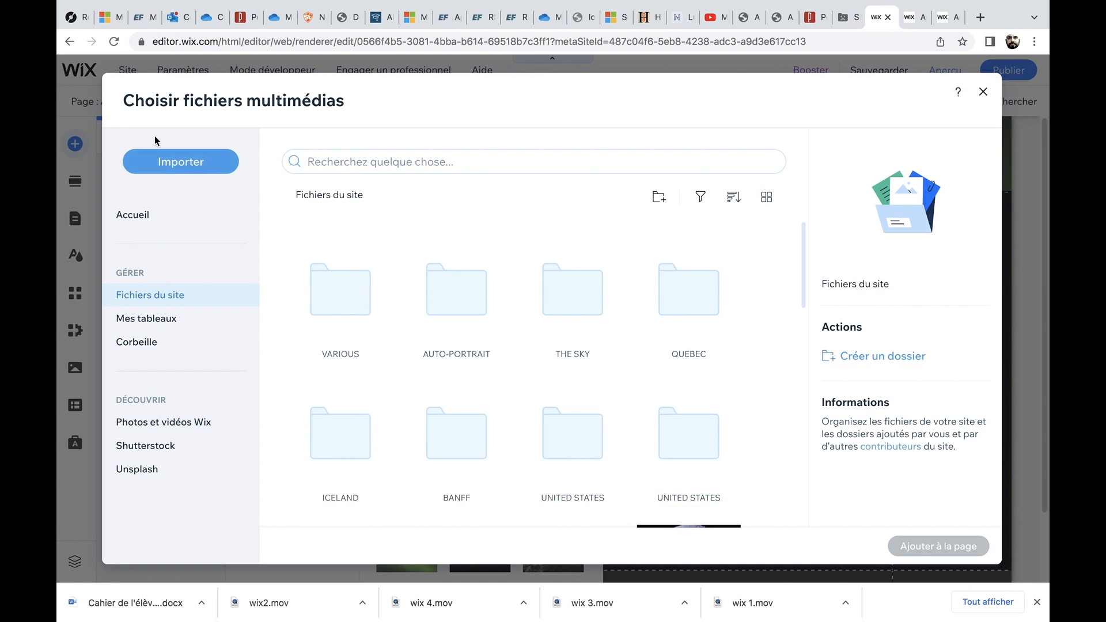
left_click(980, 94)
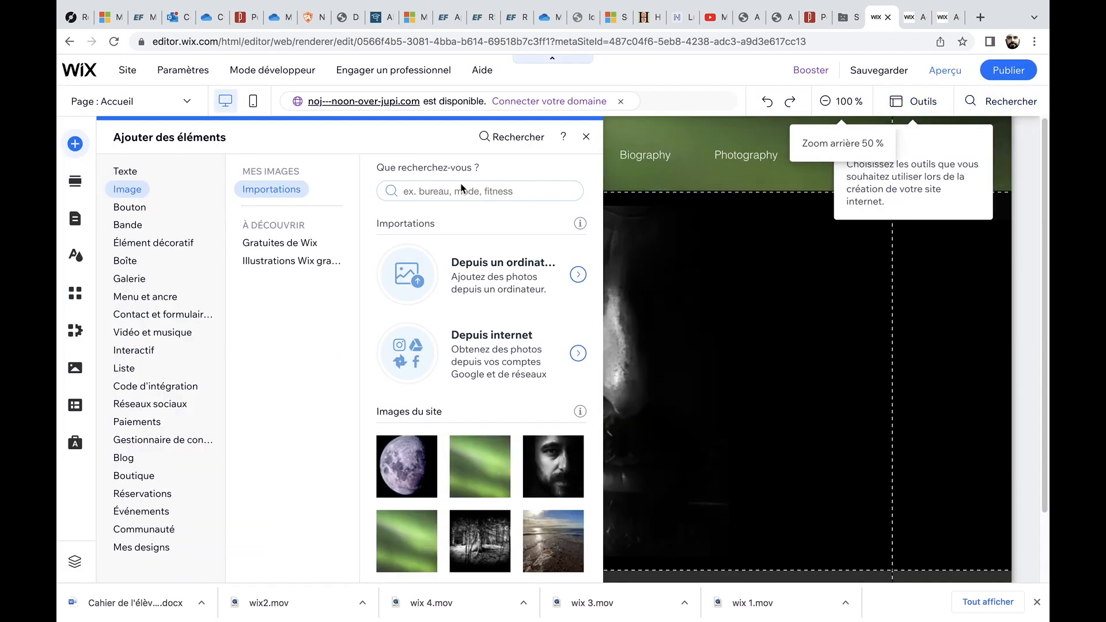
Browse the button, strip, decorative, box, gallery and video element categories, then close the add panel.
left_click(129, 208)
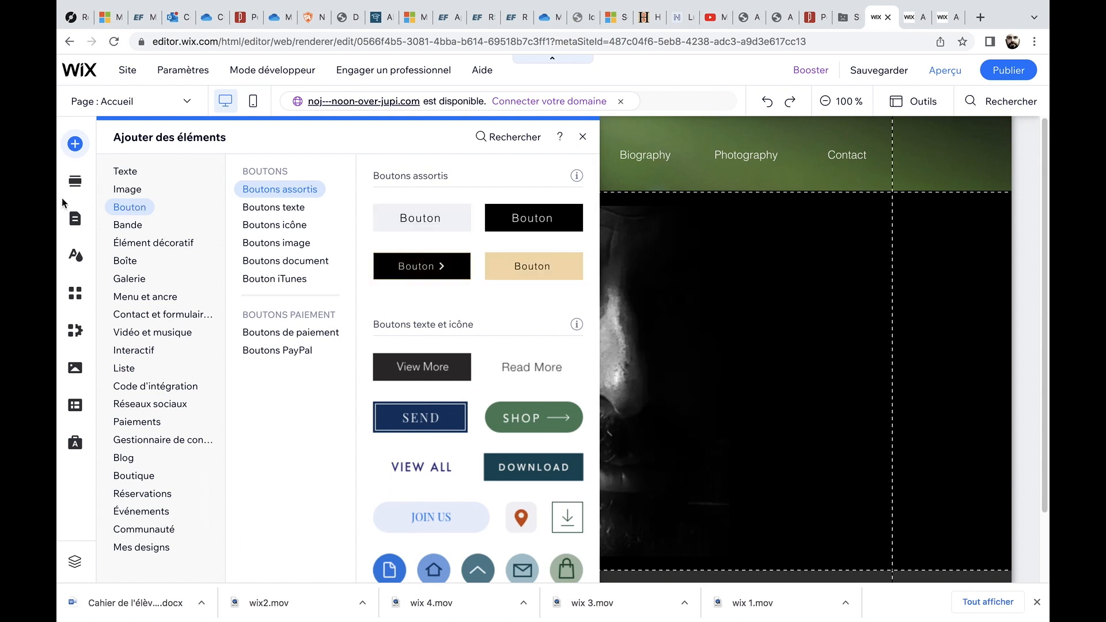
left_click(125, 225)
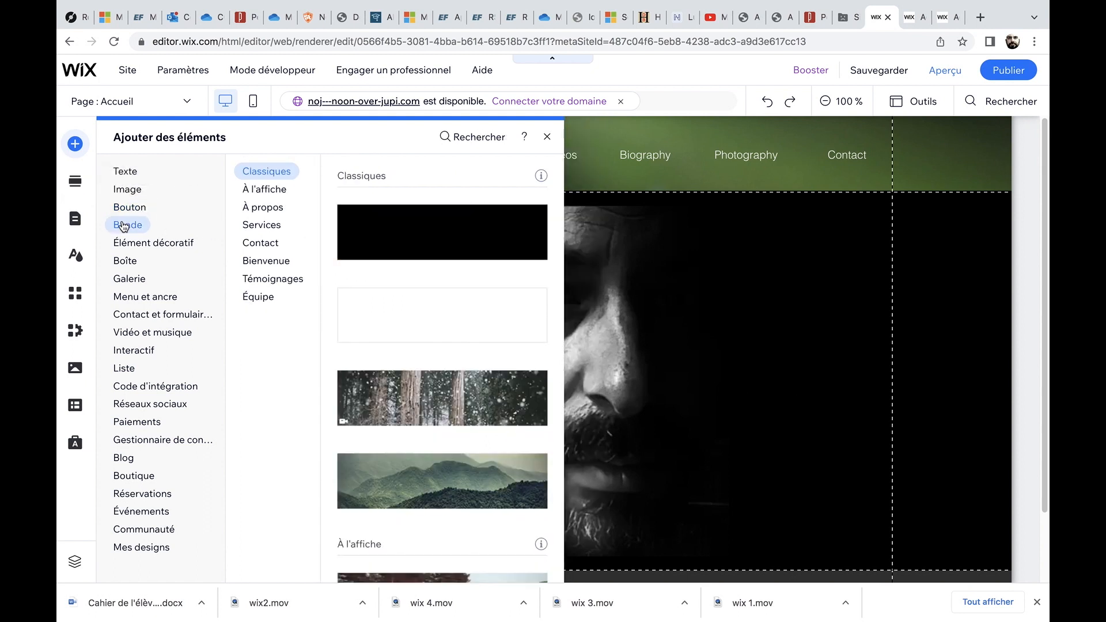
left_click(132, 243)
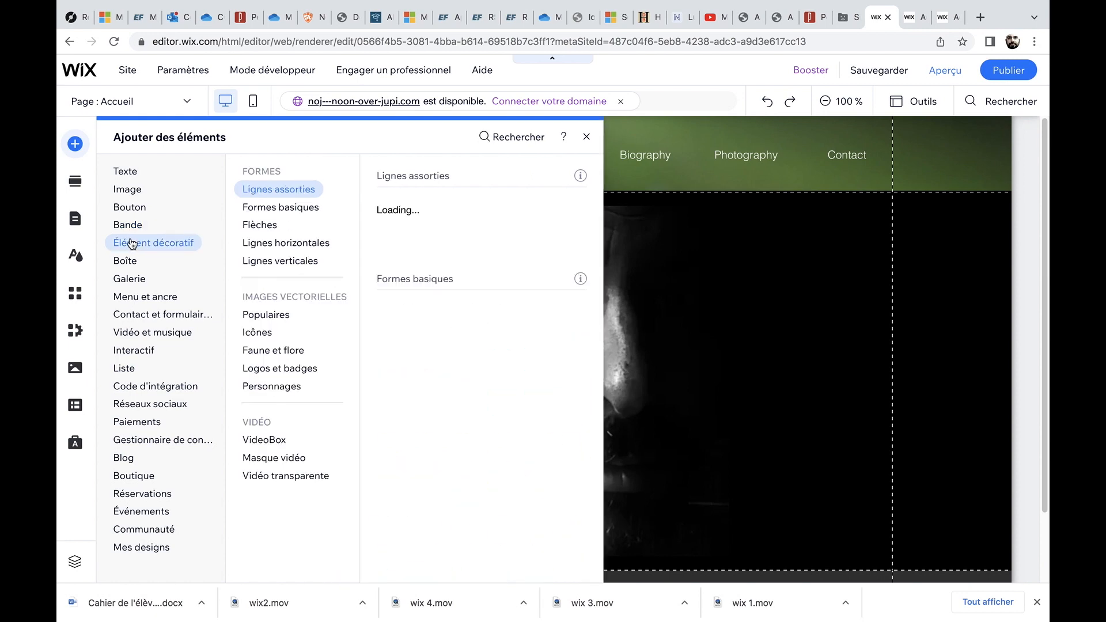
left_click(131, 277)
left_click(144, 314)
left_click(144, 333)
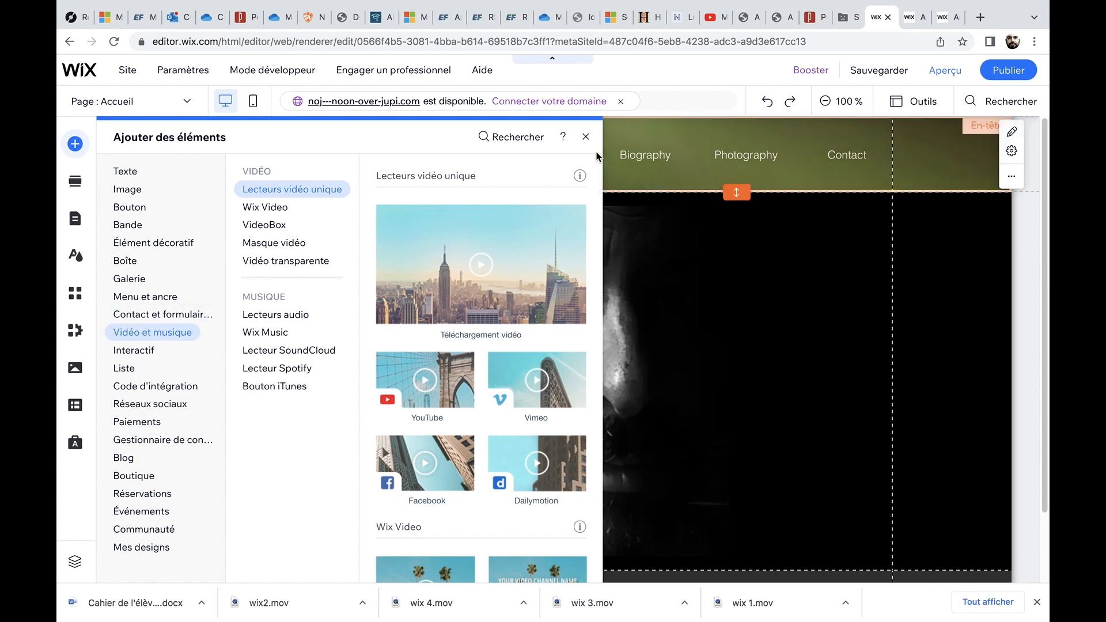
left_click(584, 138)
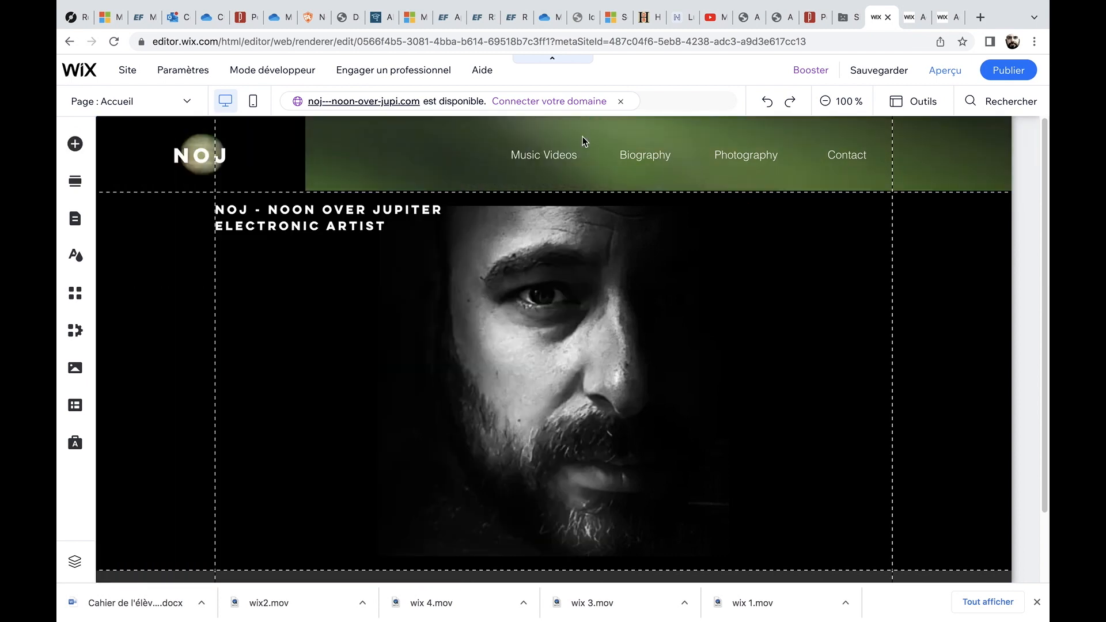
Save the site and dismiss the saved-changes dialog.
left_click(584, 140)
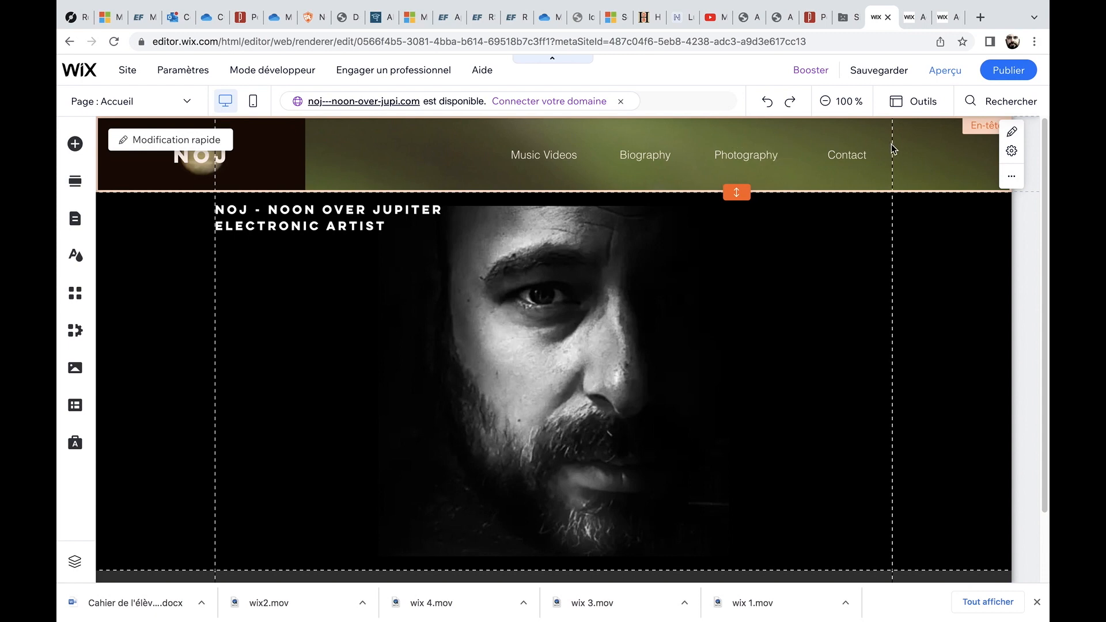
left_click(842, 193)
mouse_move(874, 72)
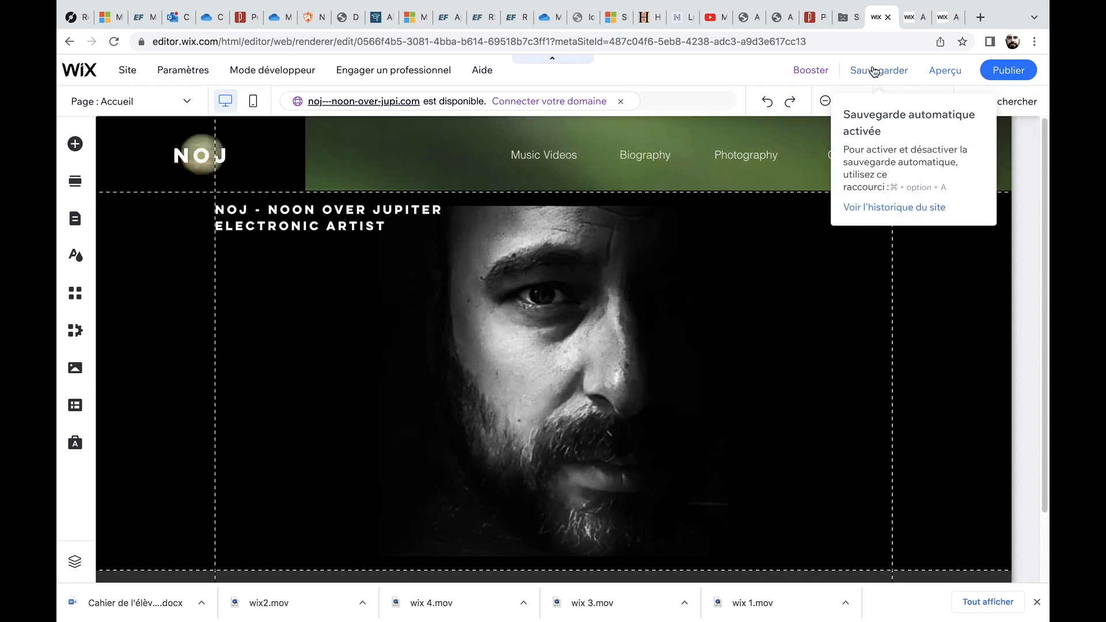
left_click(874, 71)
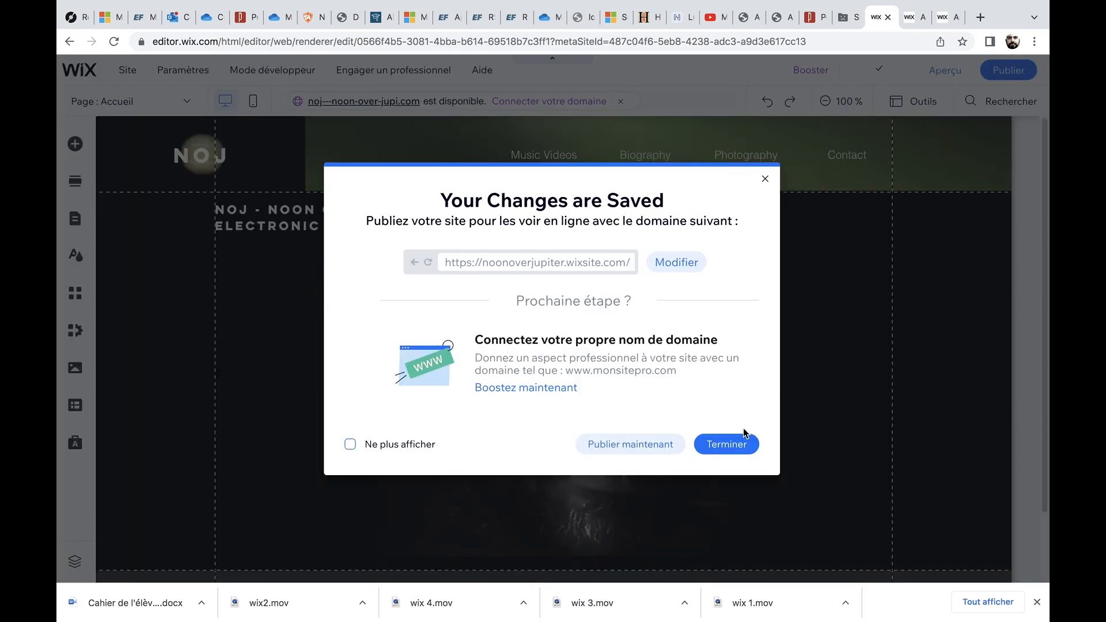
left_click(725, 447)
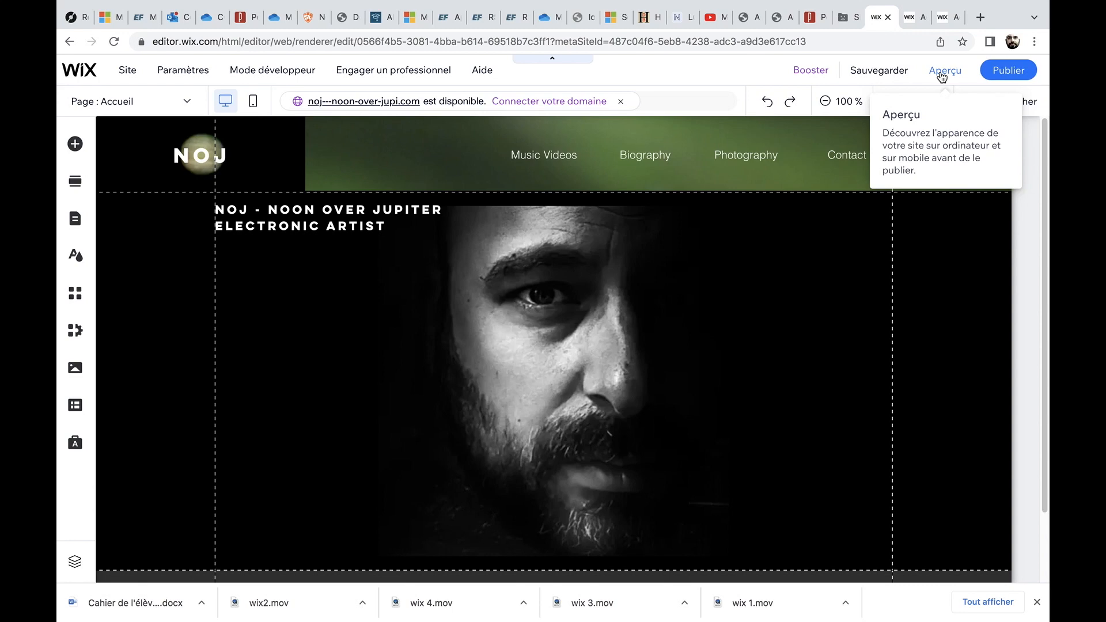
Preview the site and return to the editor.
left_click(942, 71)
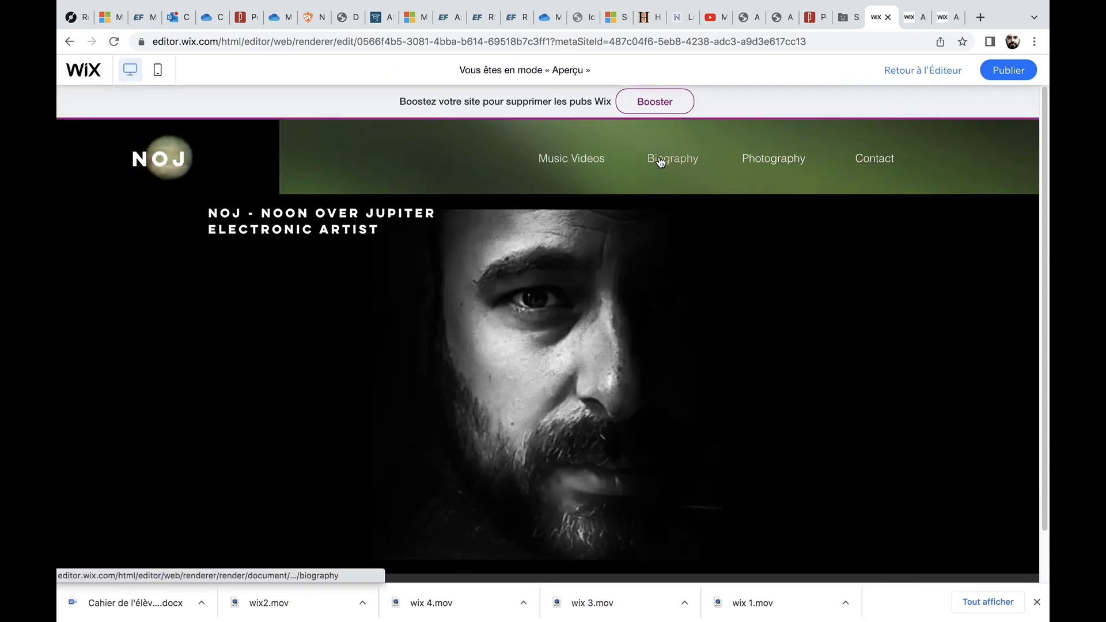
mouse_move(543, 161)
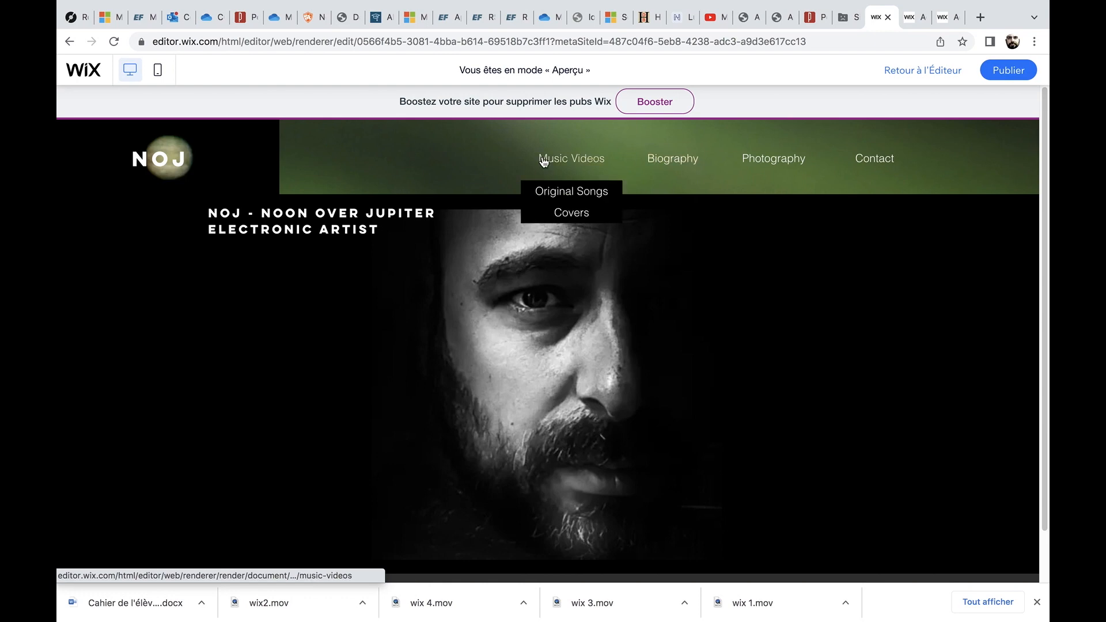
left_click(933, 72)
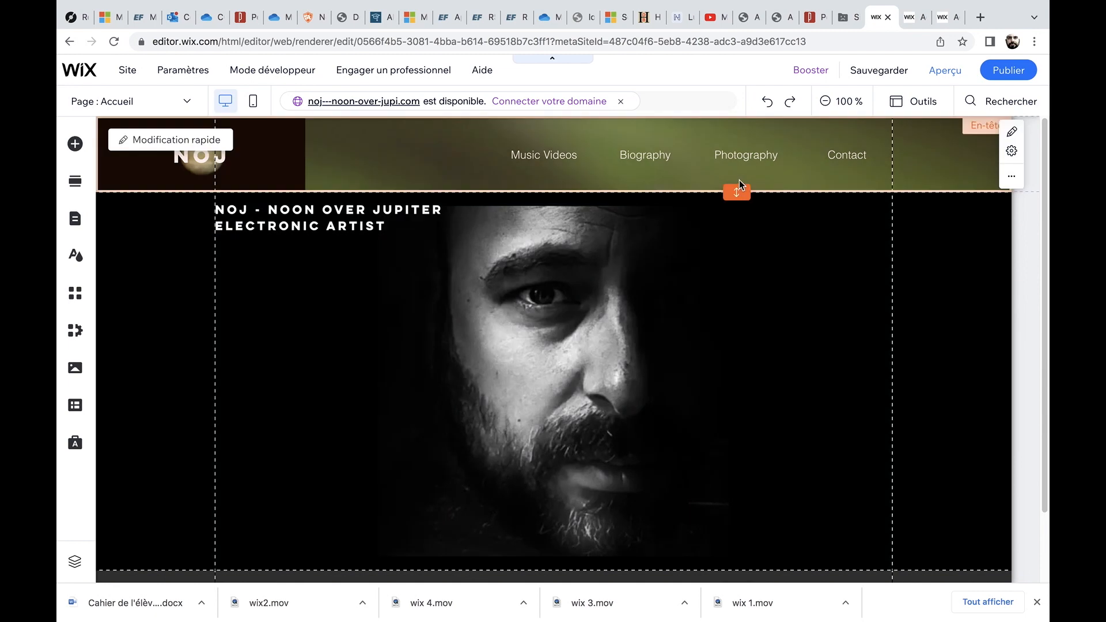
Save the site again and close the saved-changes dialog.
left_click(862, 72)
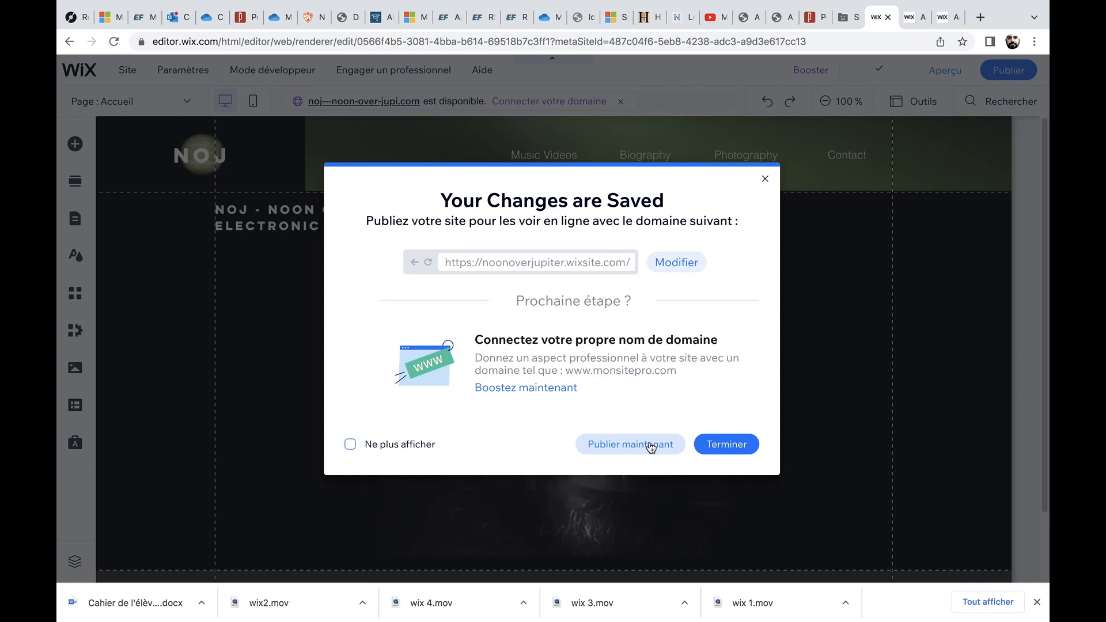
left_click(765, 178)
mouse_move(257, 4)
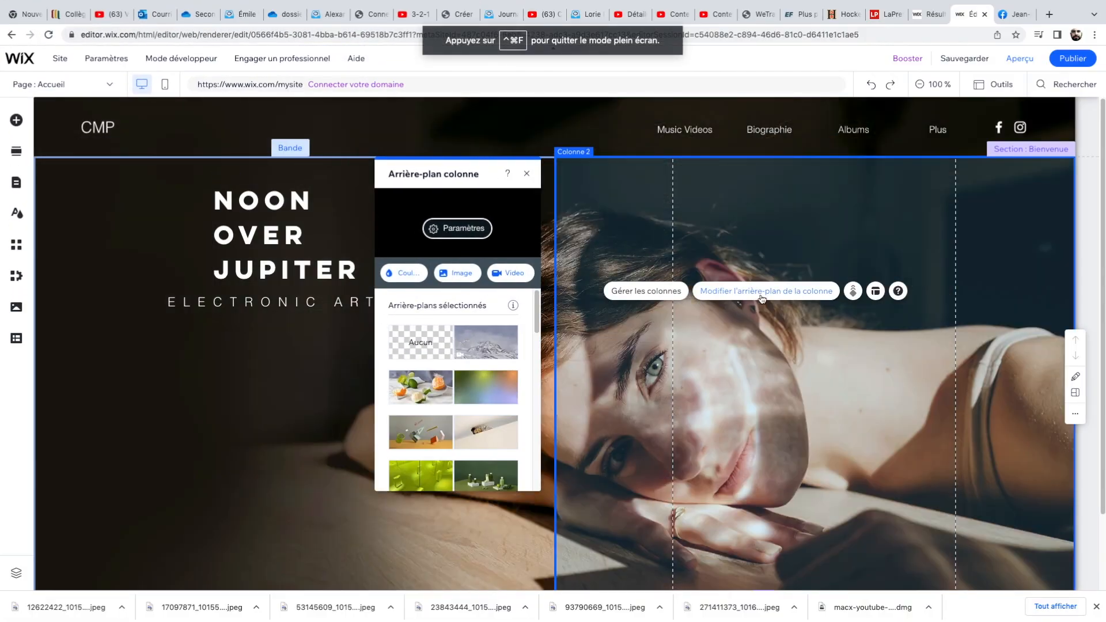
Upload the 93790669 JPEG from Downloads to the site files and set it as the second column's background image.
left_click(762, 292)
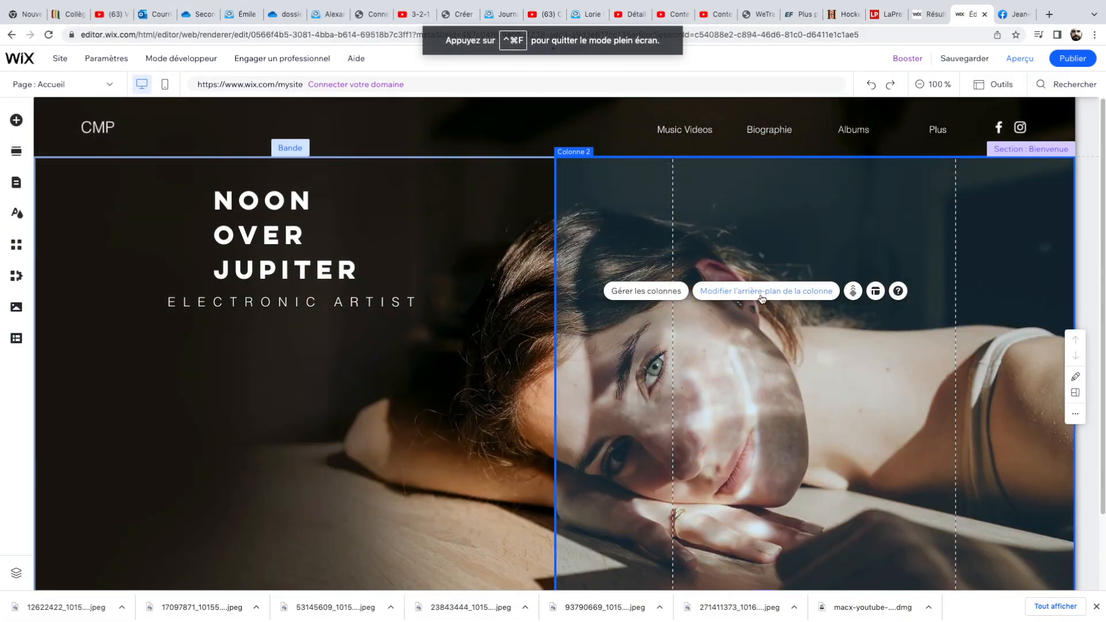
left_click(762, 292)
left_click(466, 274)
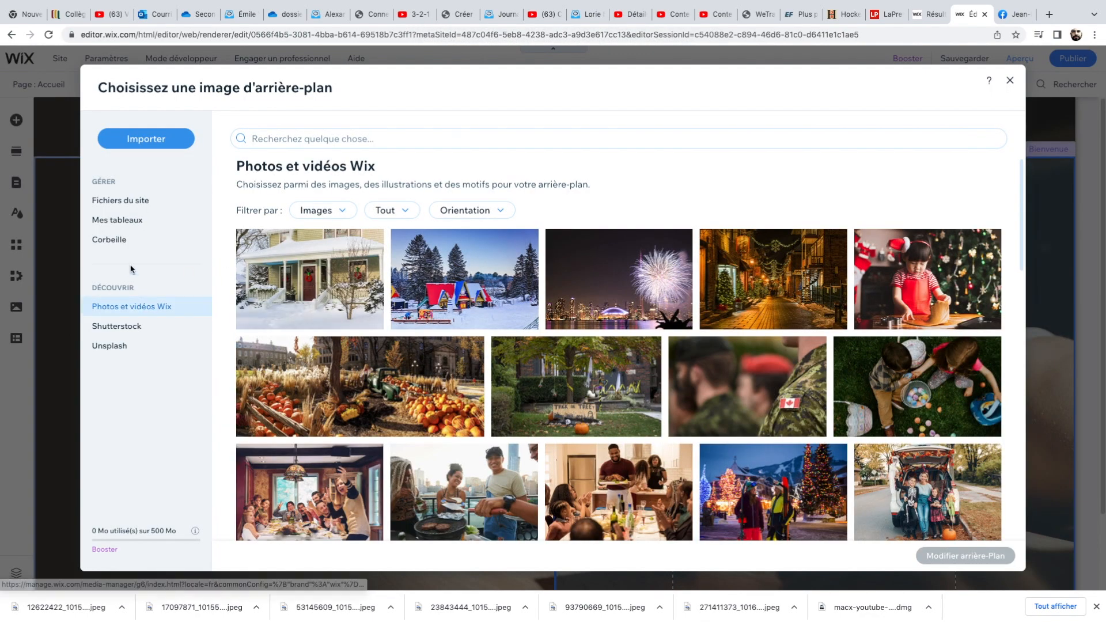
left_click(128, 201)
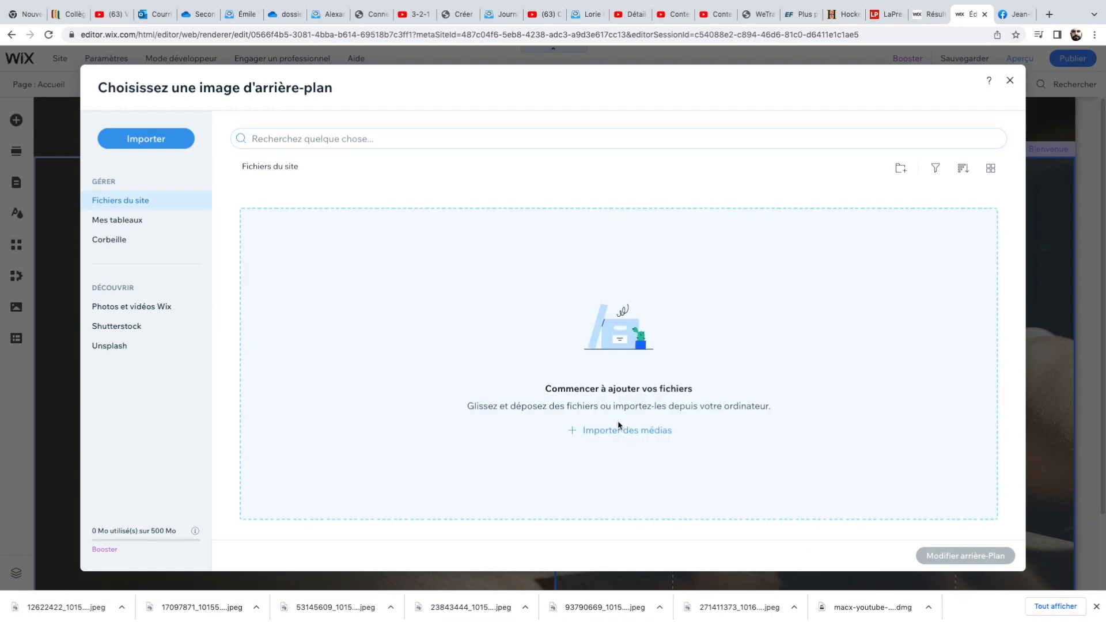
left_click(627, 431)
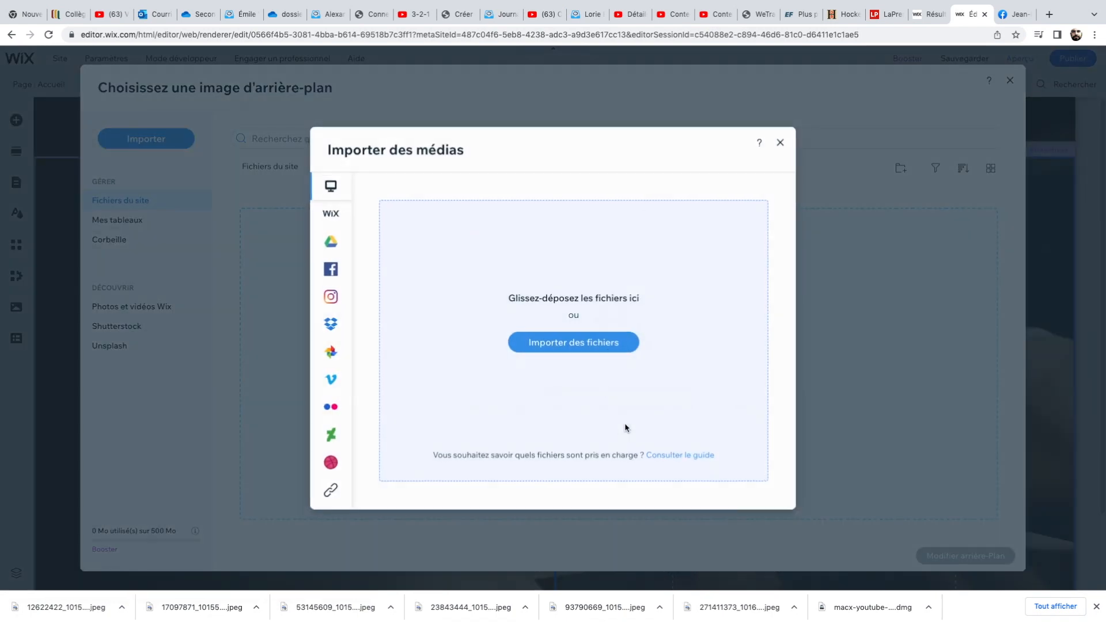
left_click(575, 342)
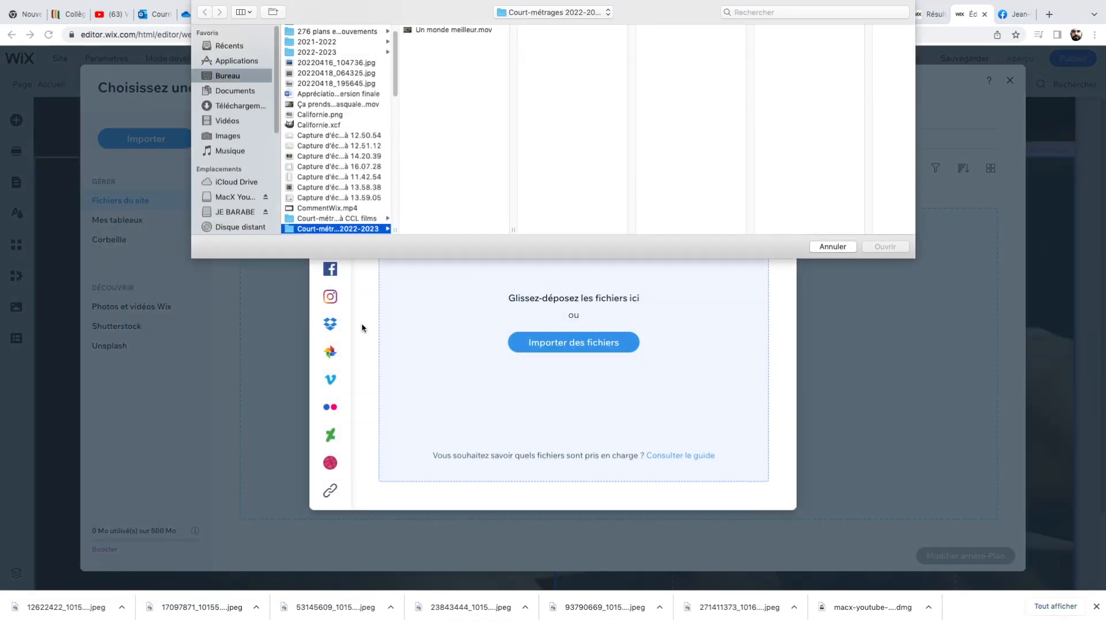
left_click(240, 105)
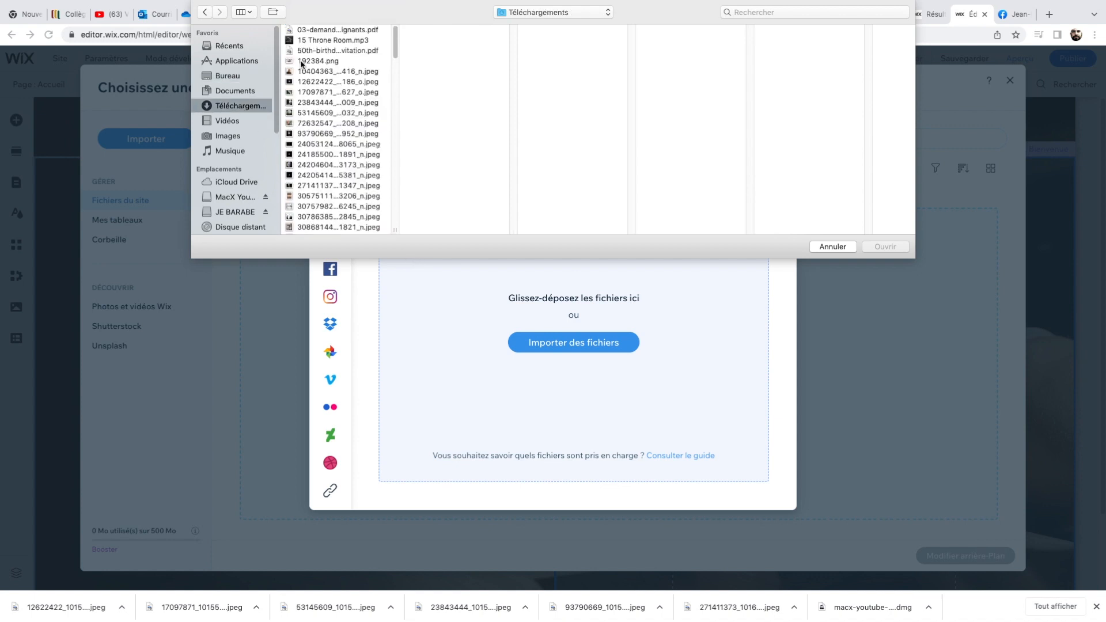
left_click(314, 92)
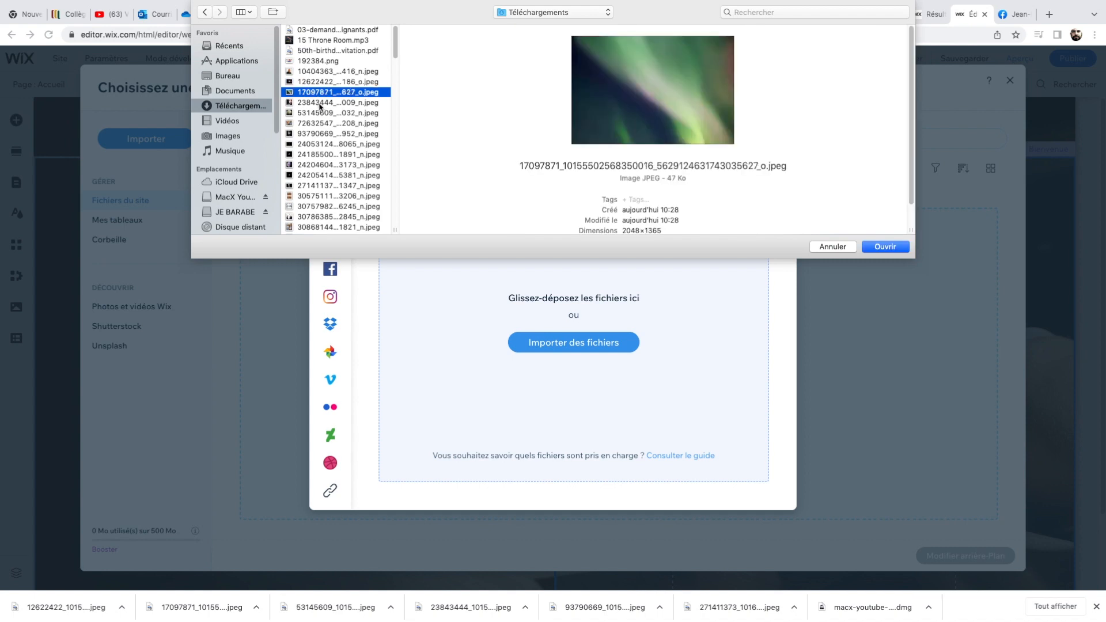
left_click(319, 103)
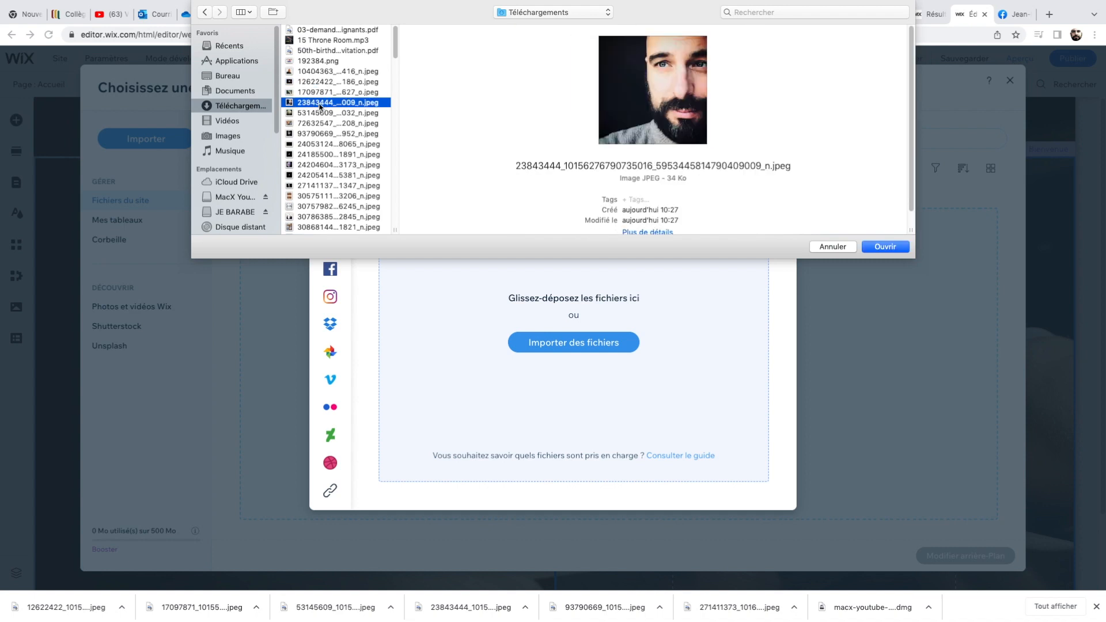
left_click(315, 134)
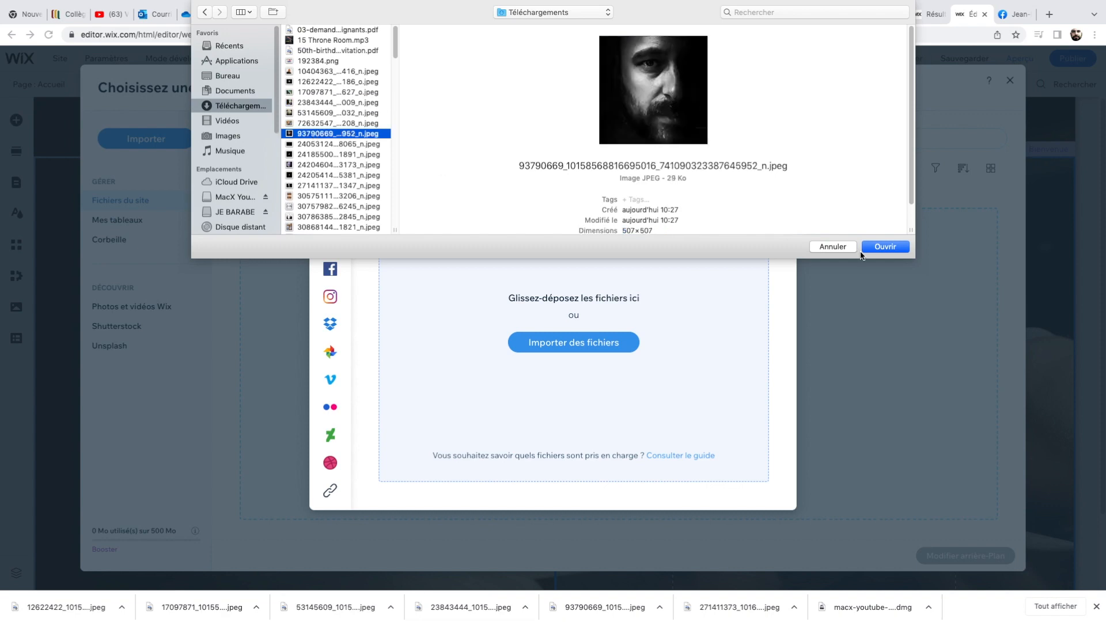
left_click(886, 247)
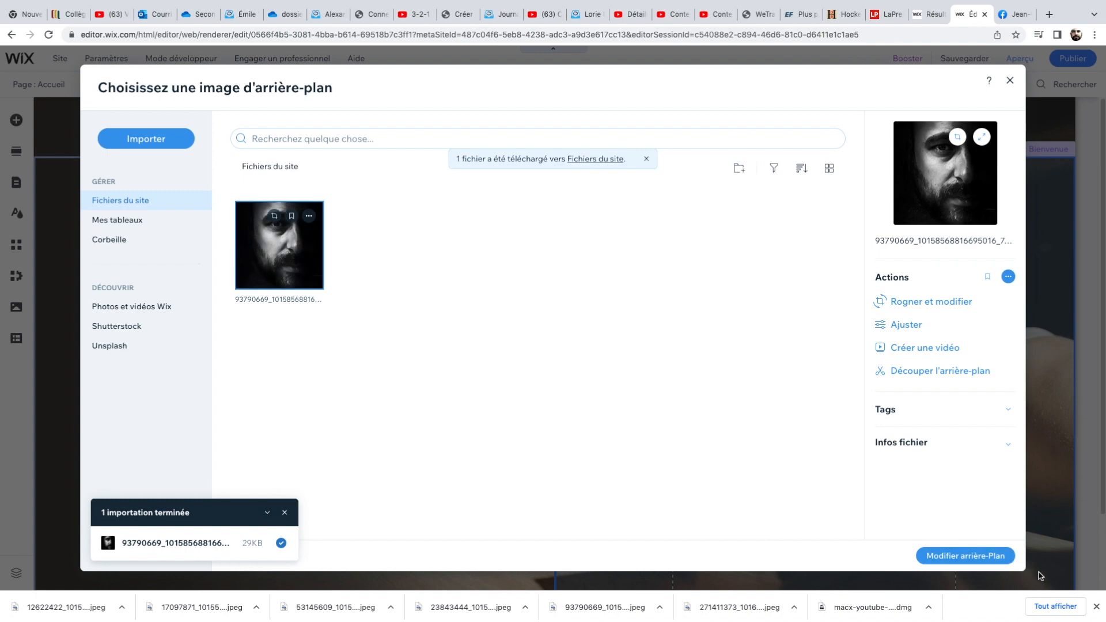
left_click(1001, 561)
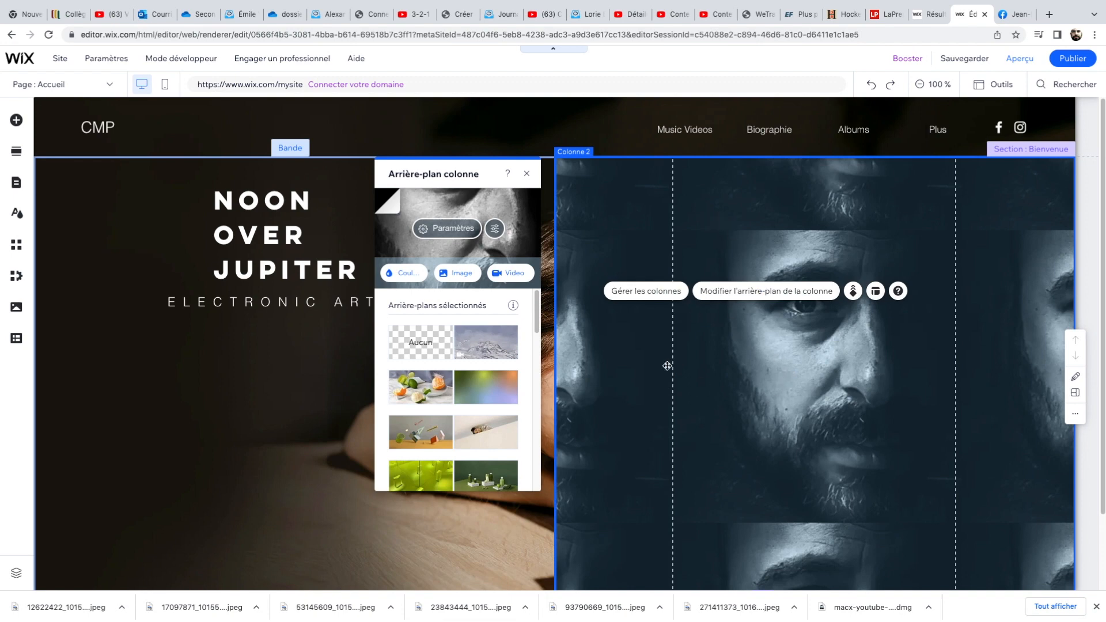
Open the column manager, select each of the two columns in turn, and close it.
scroll(726, 424, "down", 1)
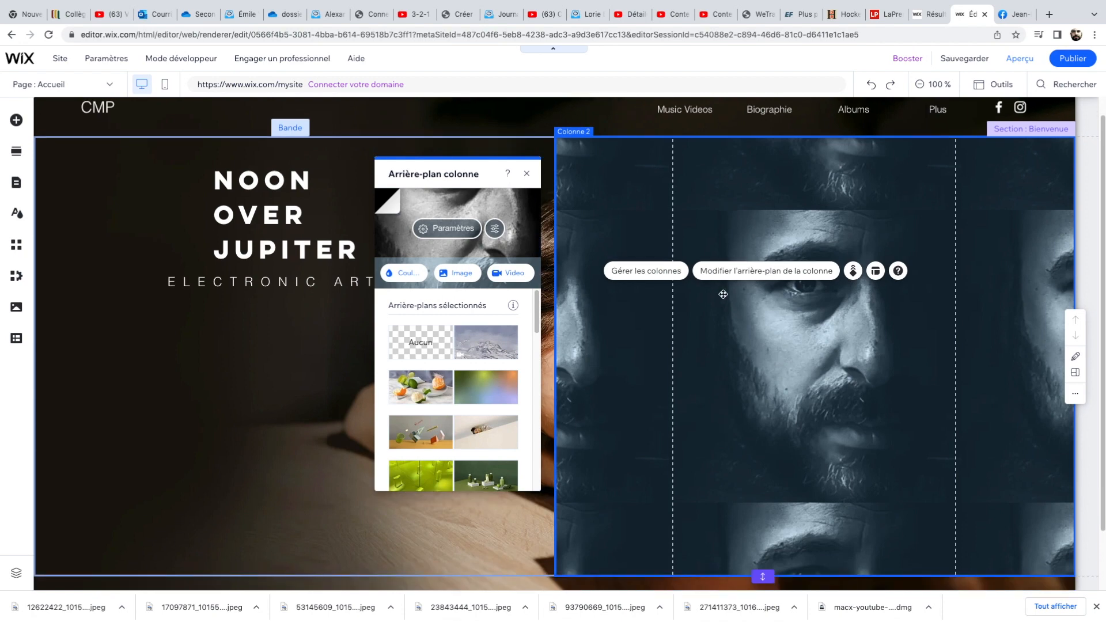
left_click(660, 276)
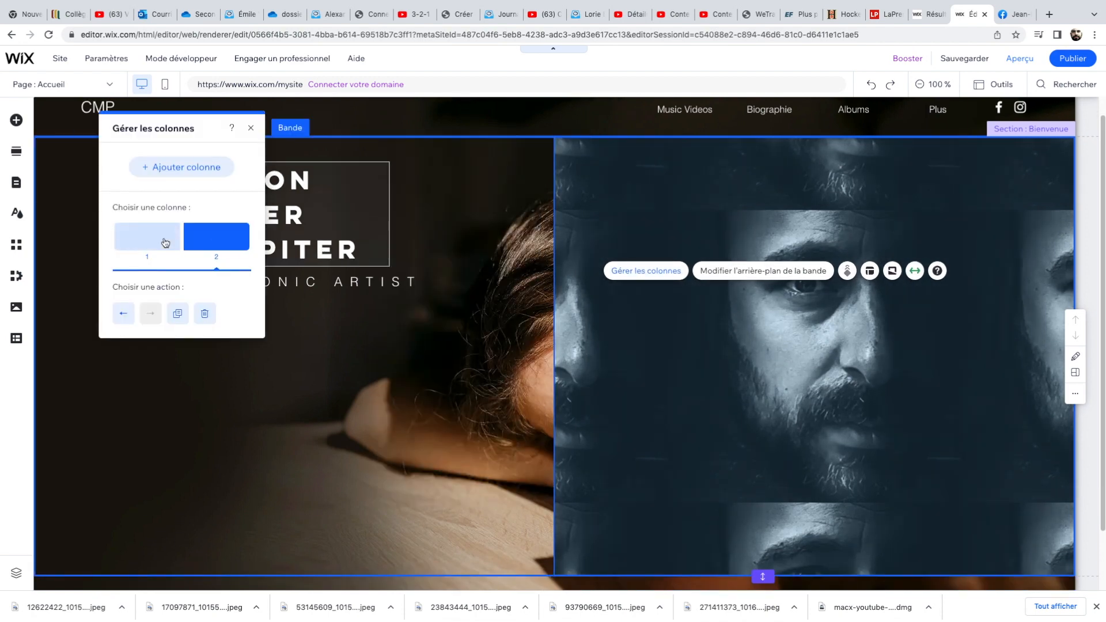
left_click(170, 243)
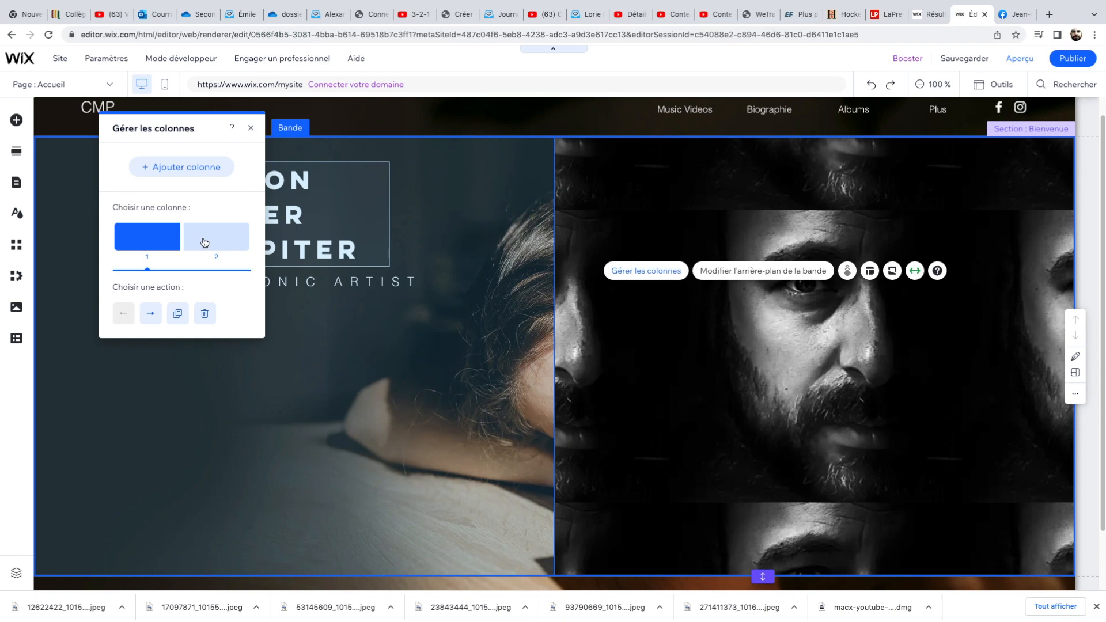
left_click(205, 242)
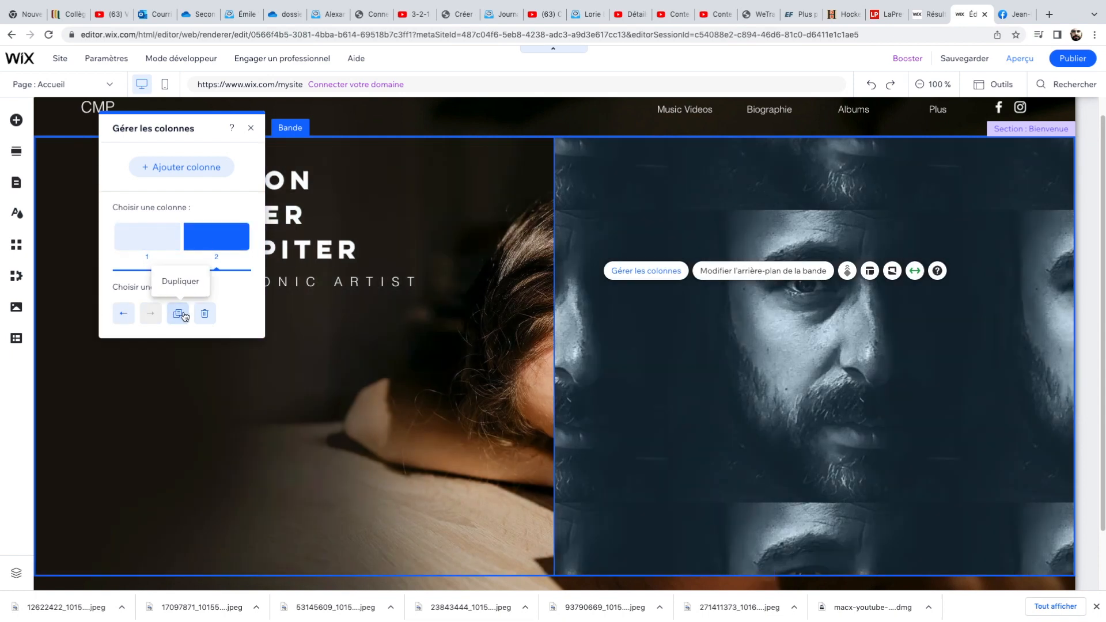
left_click(250, 128)
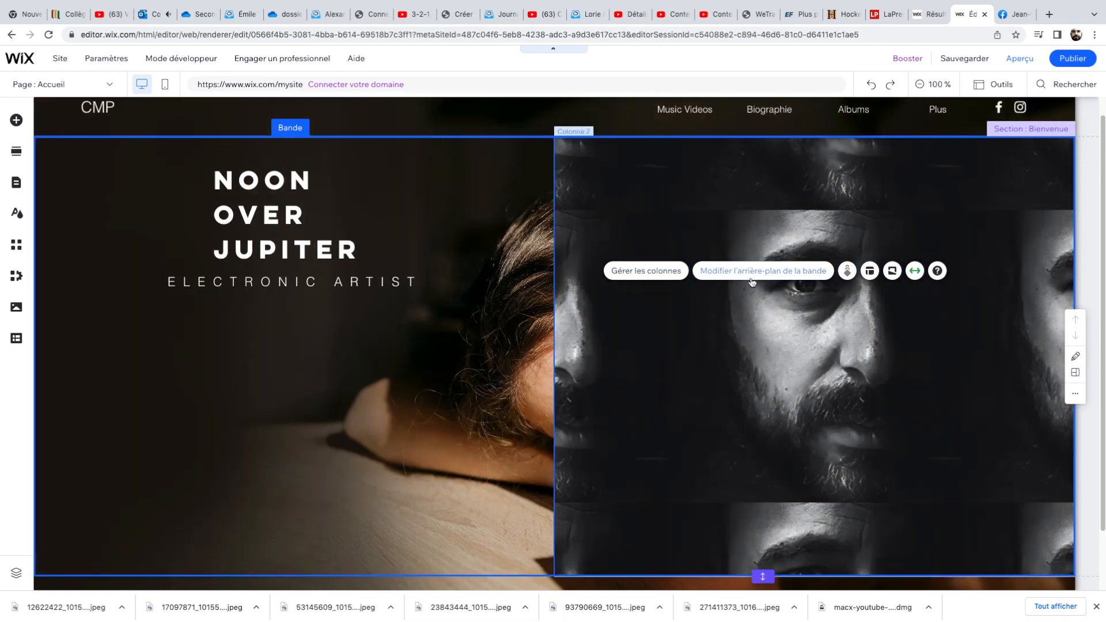
Try the 33-66, 25-75, 20-80 and 40-60 strip layouts, then return to equal column proportions.
left_click(869, 271)
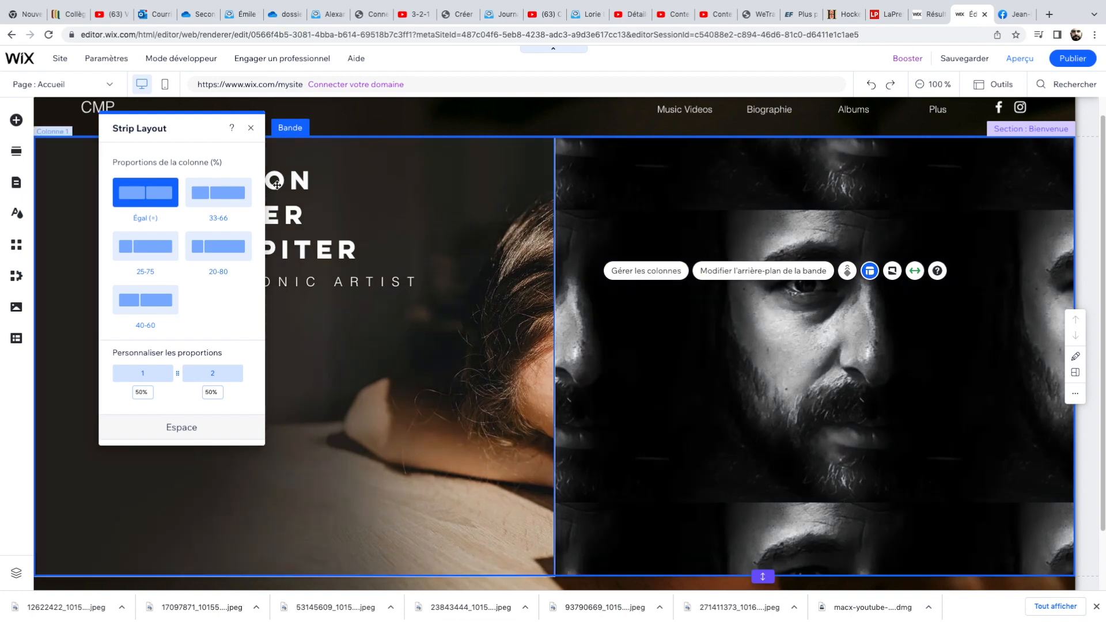
left_click(237, 194)
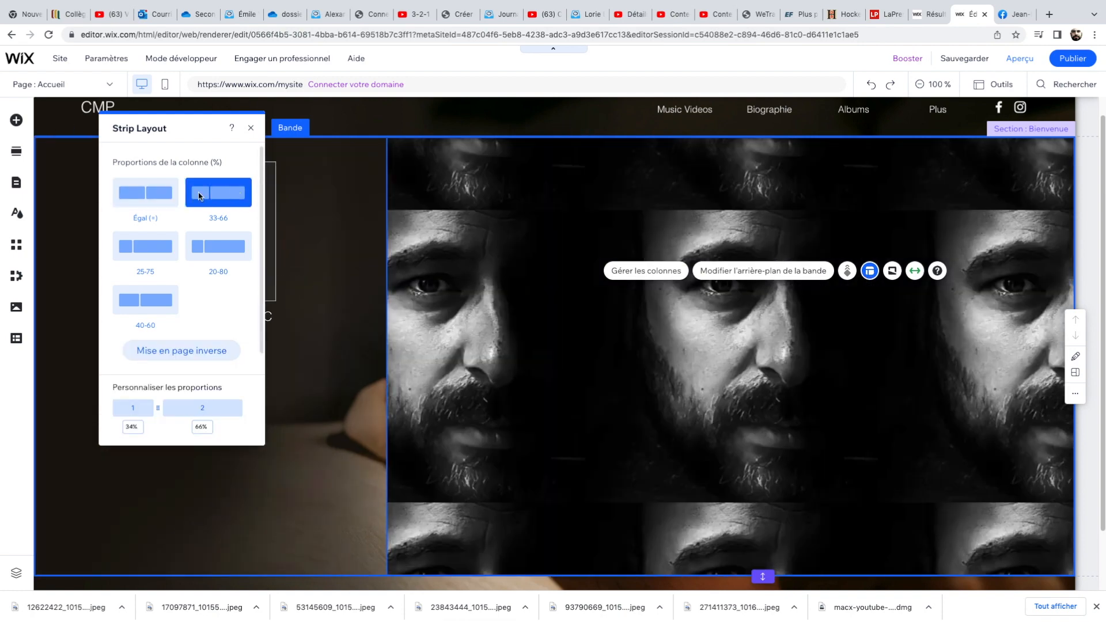
left_click(158, 245)
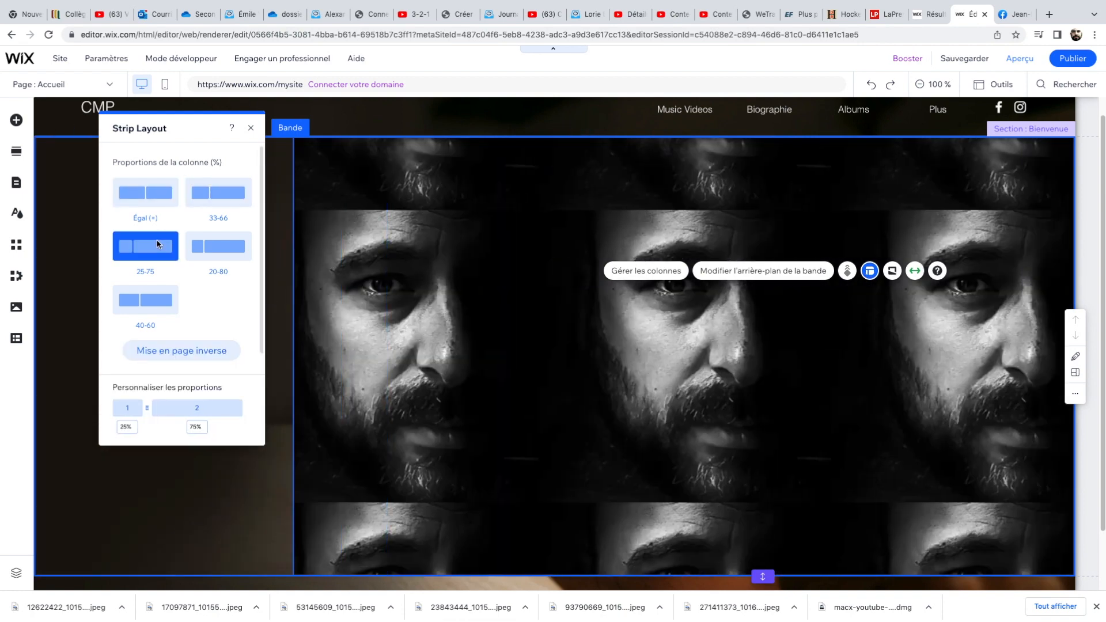
left_click(217, 253)
left_click(159, 304)
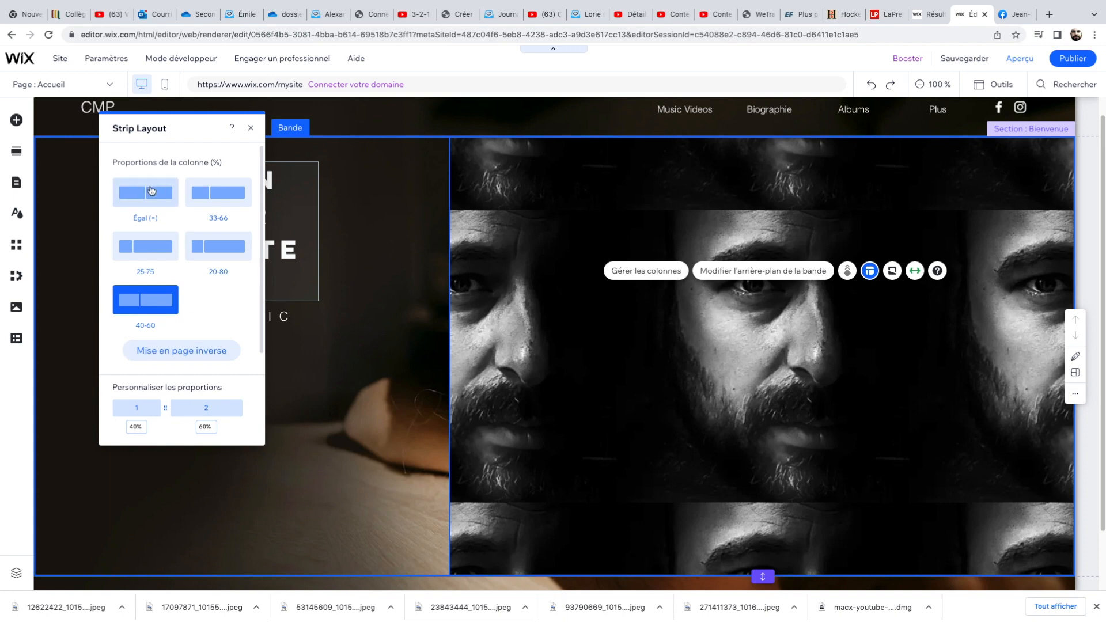
left_click(150, 191)
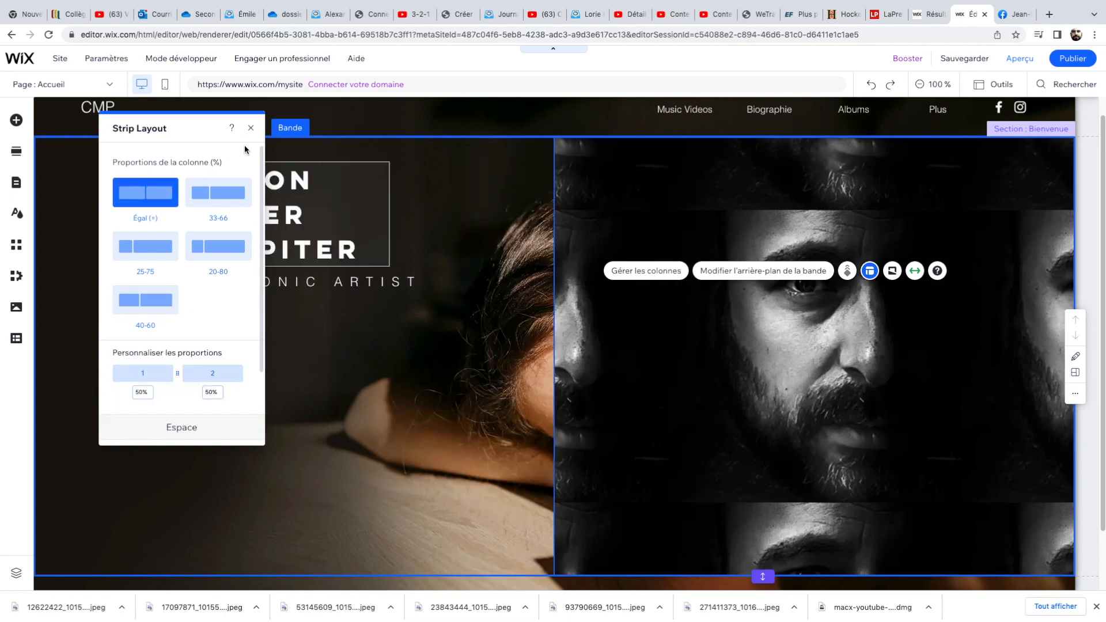
Try custom column proportions of 51% and 5% for the first column, then restore equal proportions.
left_click(149, 393)
left_click(142, 392)
left_click(143, 392)
key("BackSpace")
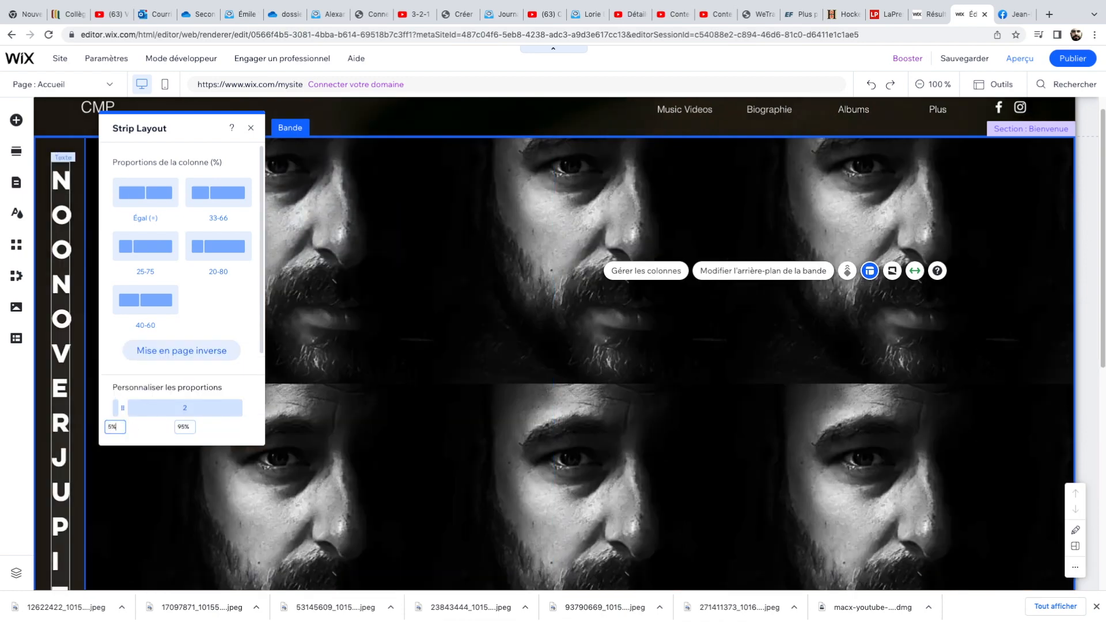
type("1")
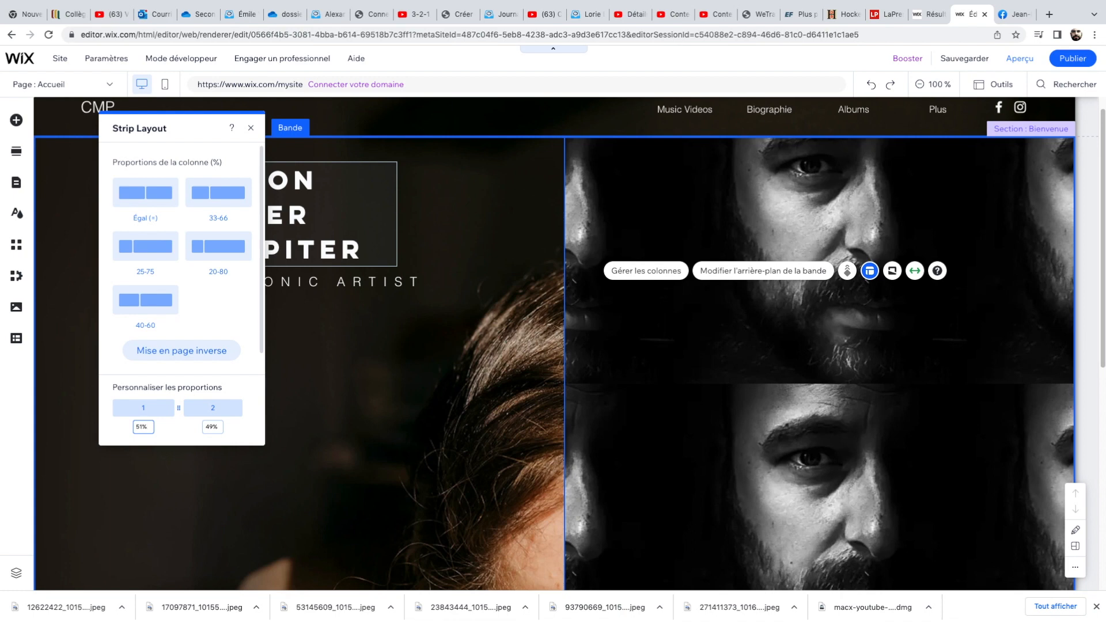
left_click(143, 426)
key("BackSpace")
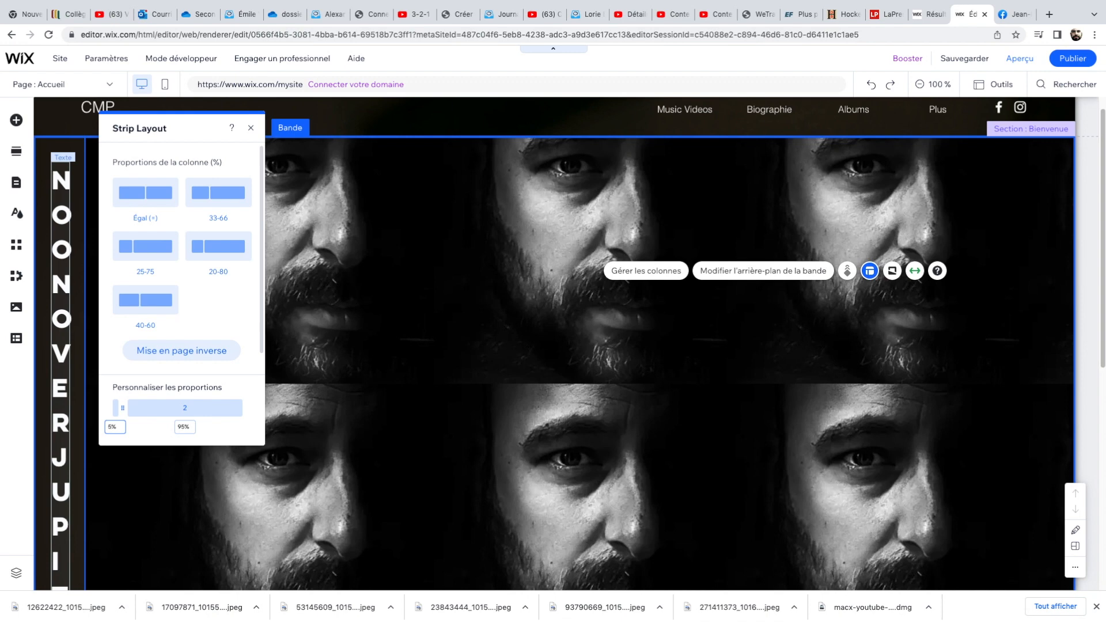
left_click(145, 193)
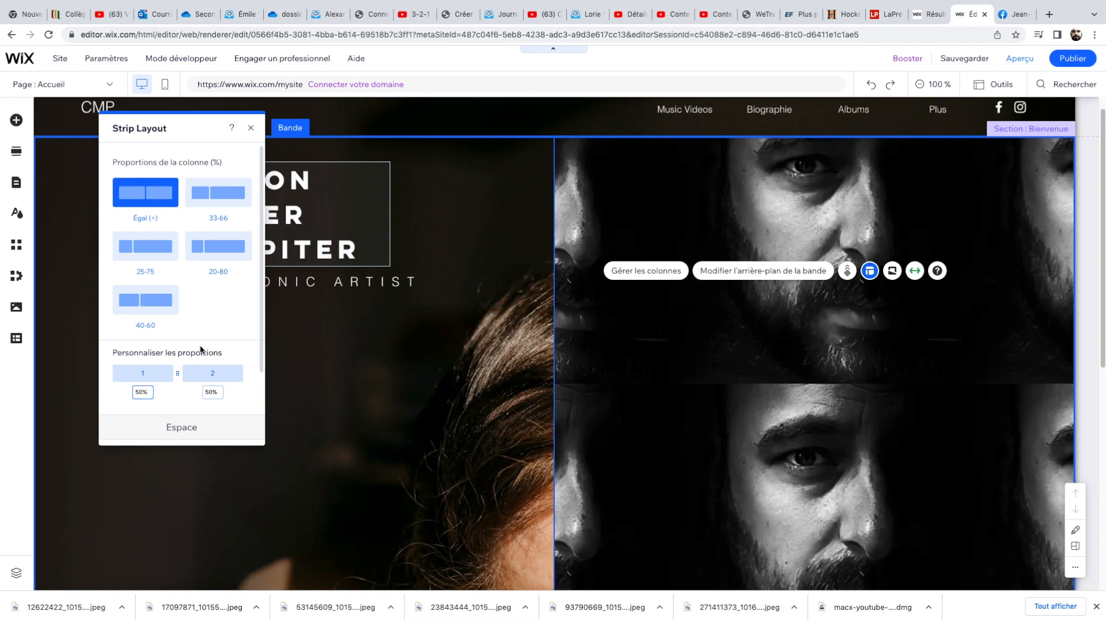
Cycle through the 25-75, 33-66, 20-80 and 40-60 layouts again, return to equal proportions and close the layout panel.
left_click(146, 250)
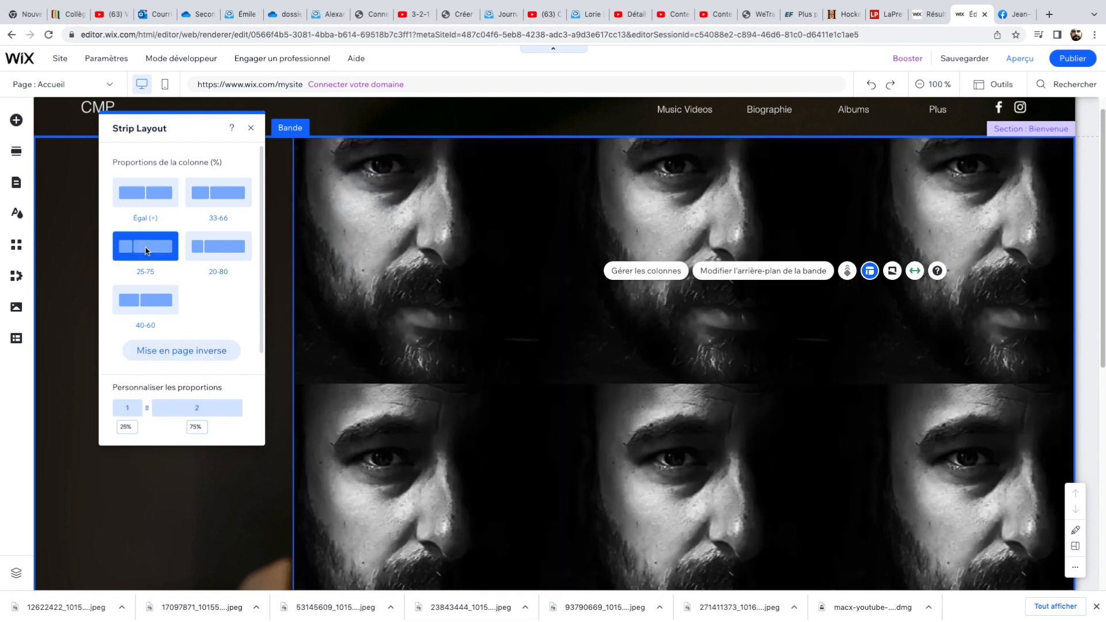
left_click(216, 195)
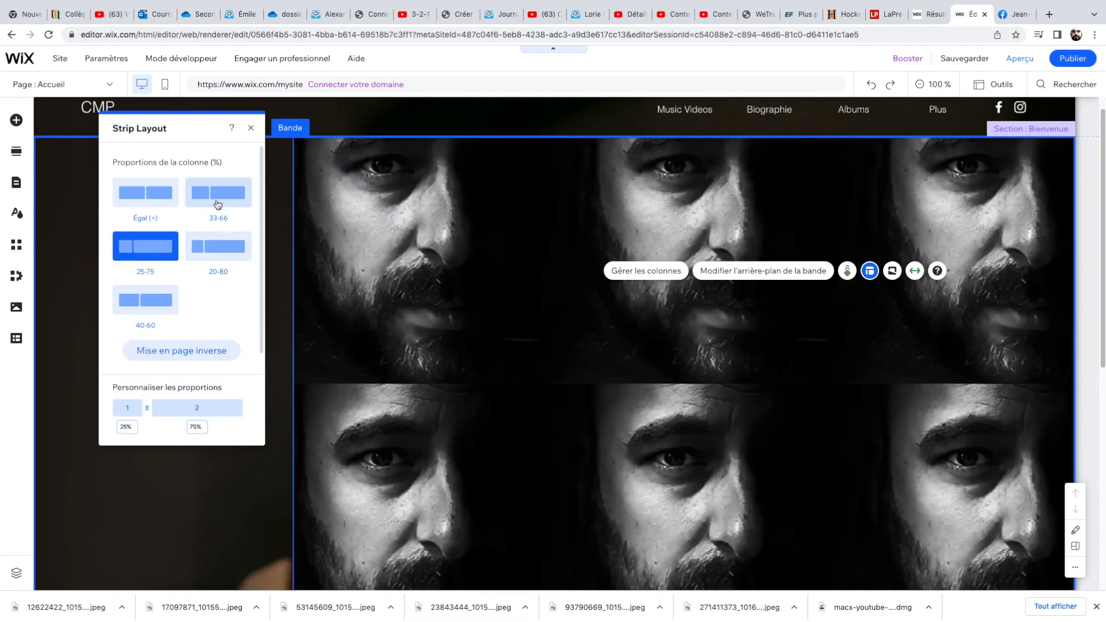
left_click(225, 249)
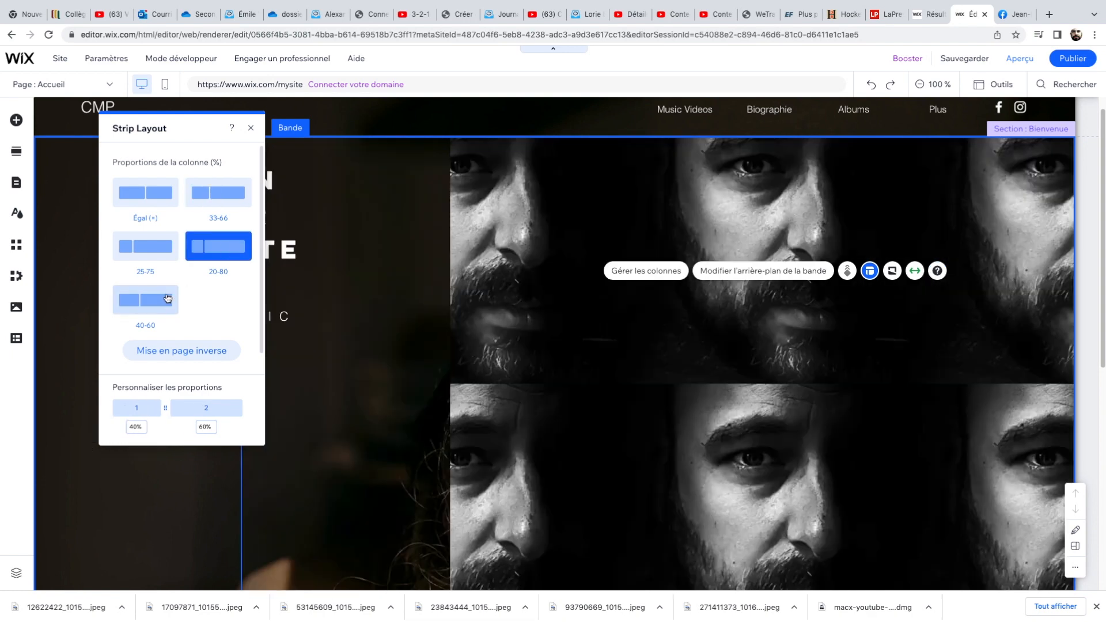
left_click(167, 298)
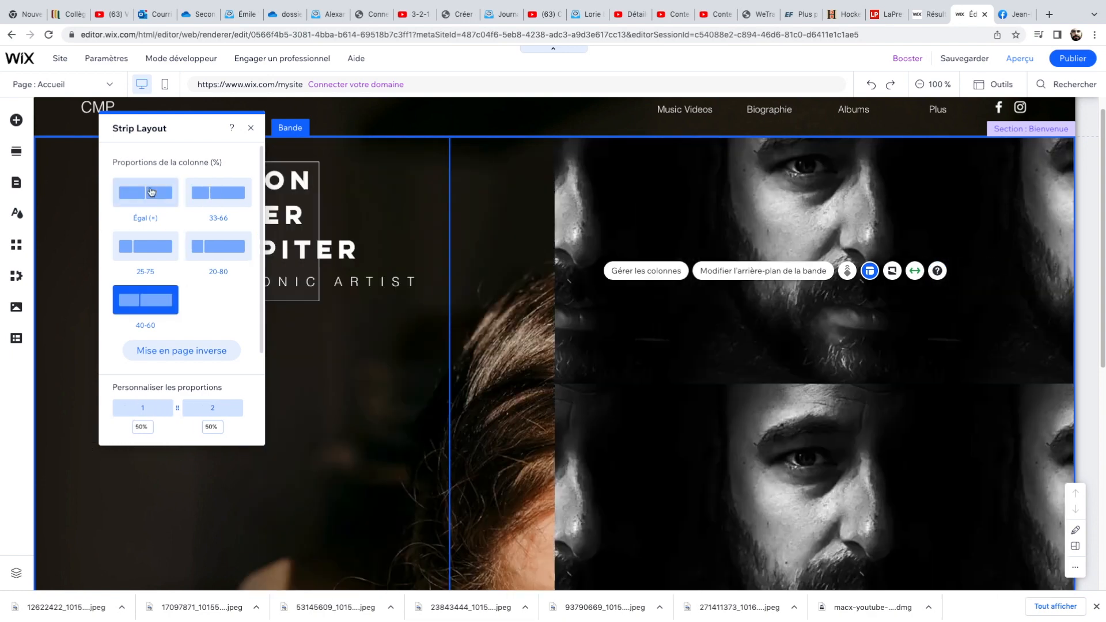
left_click(149, 192)
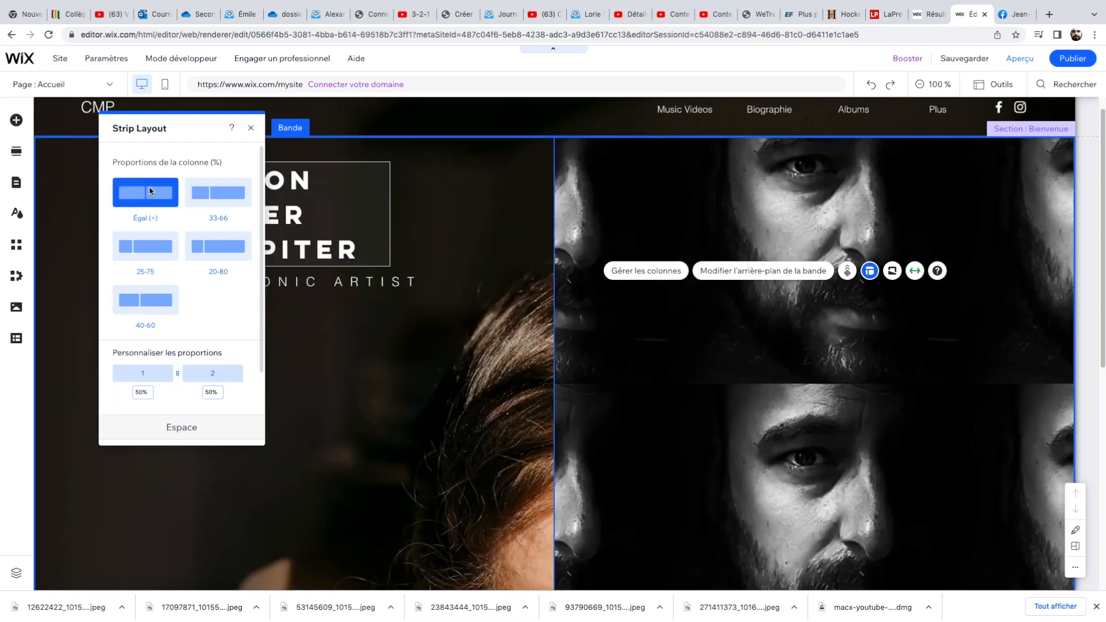
left_click(251, 128)
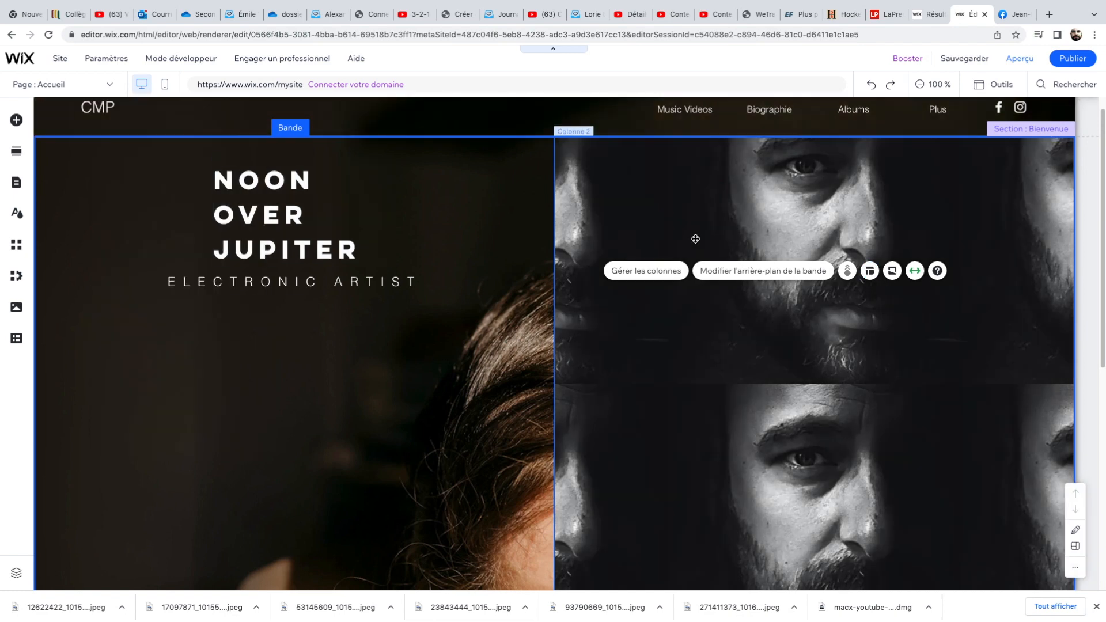
Upload the moon photo 53145609_…jpeg from Downloads and set it as the first column's background image.
left_click(760, 273)
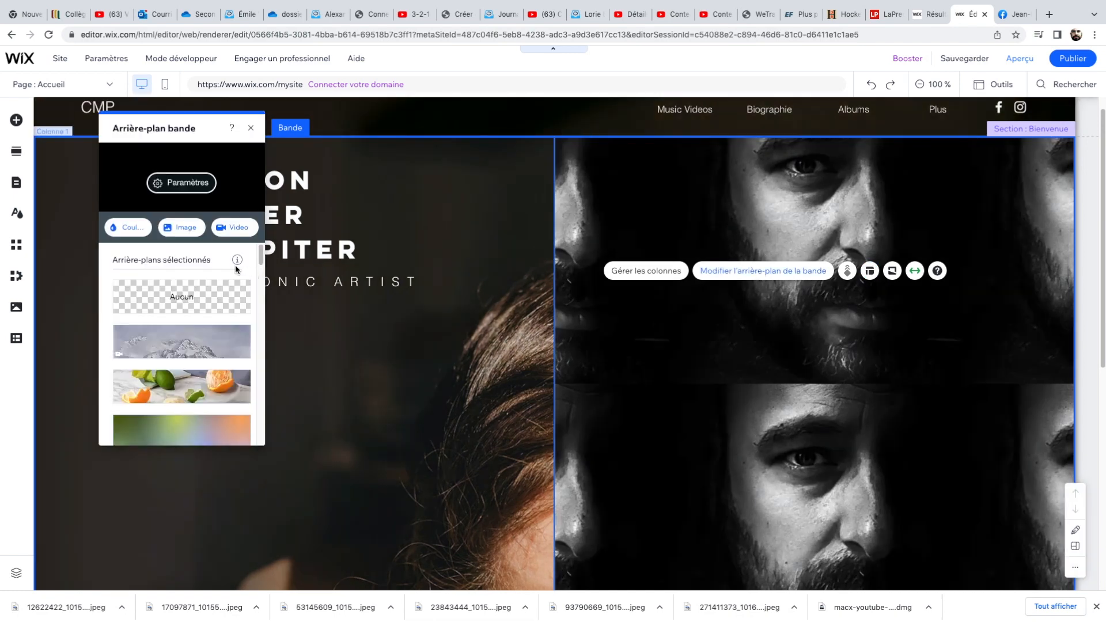
left_click(181, 227)
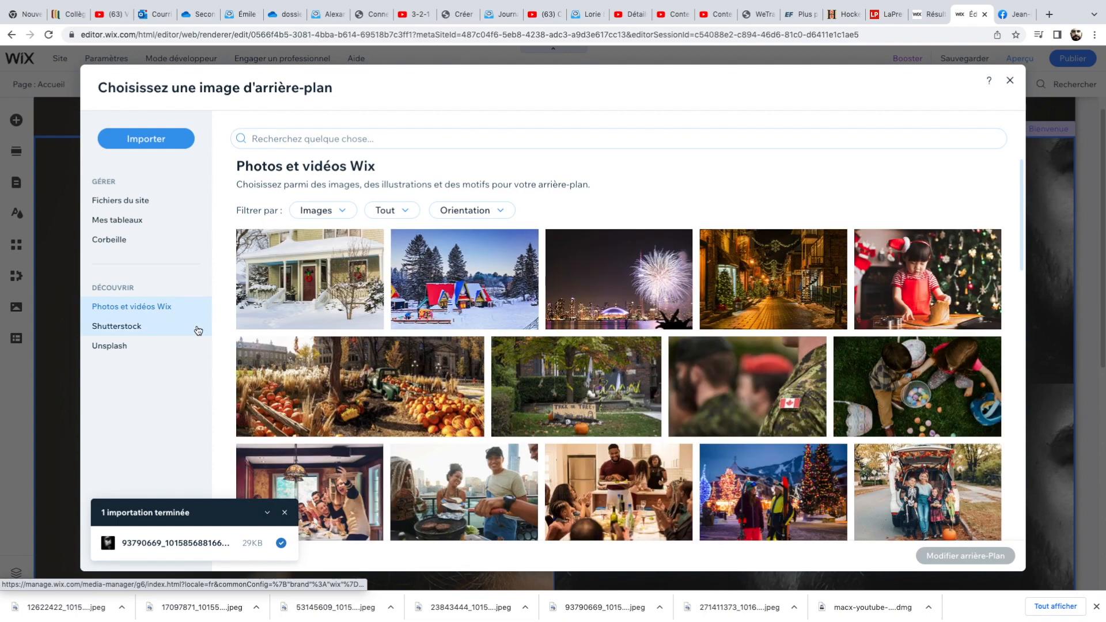
left_click(142, 201)
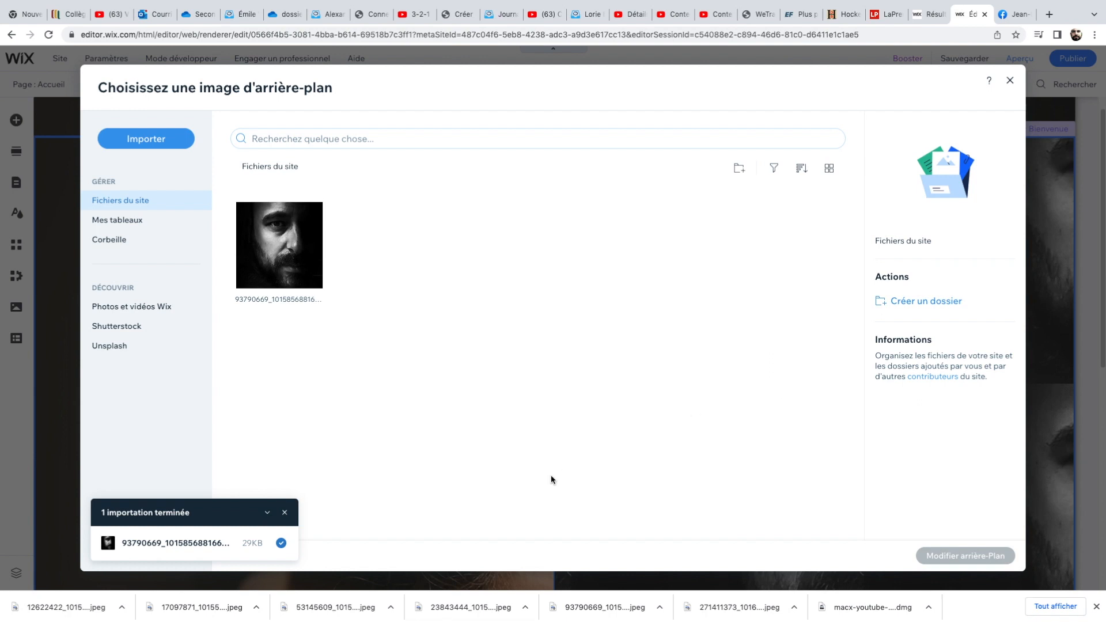
left_click(285, 513)
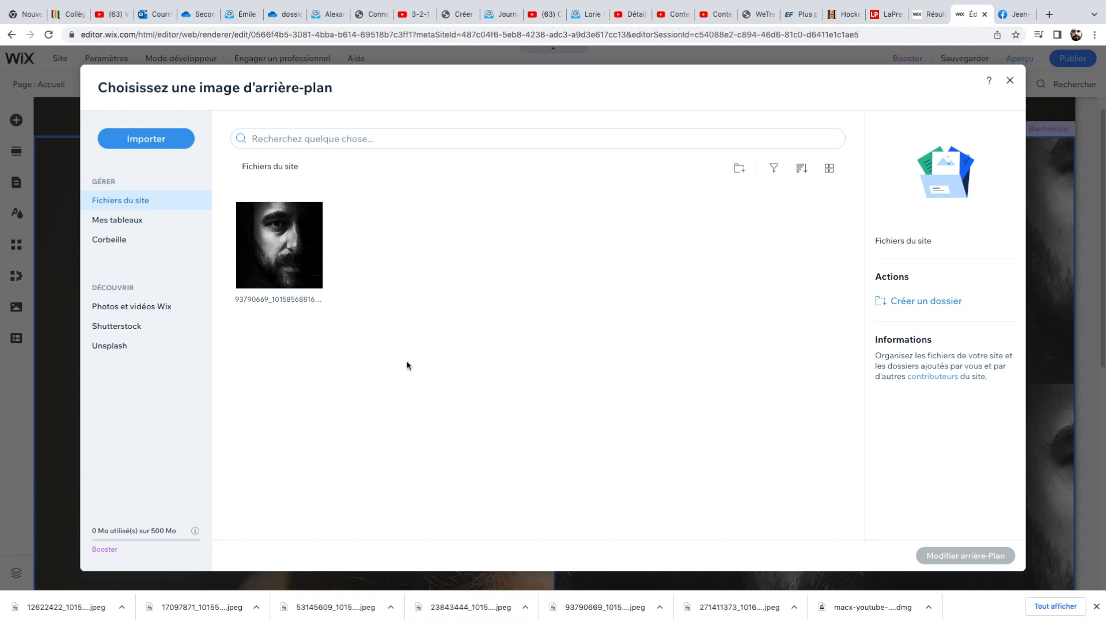
left_click(182, 149)
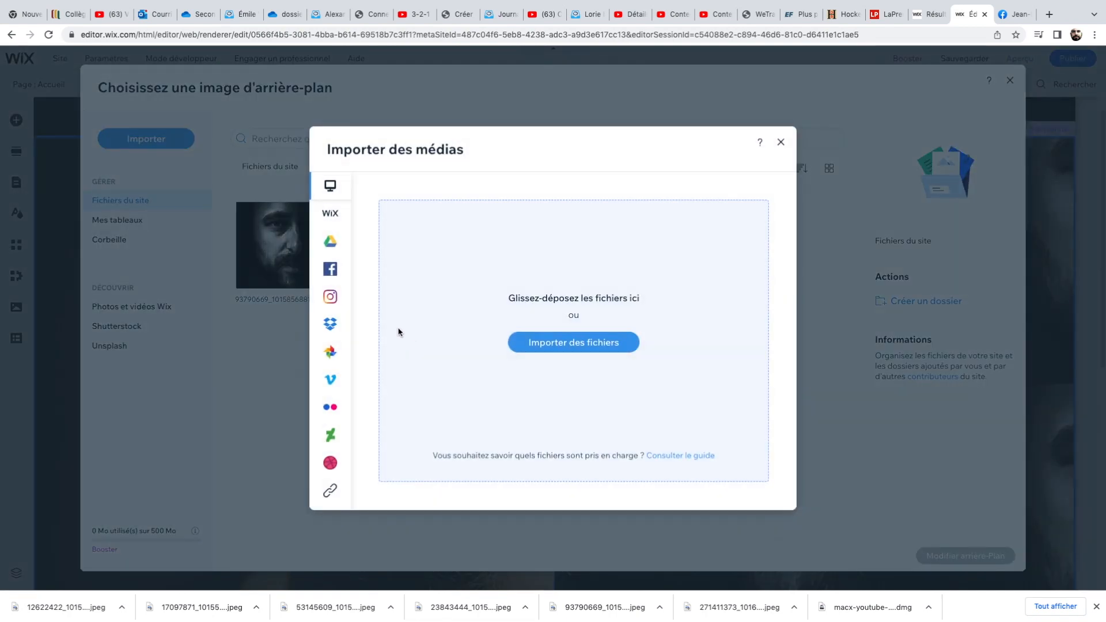
left_click(533, 348)
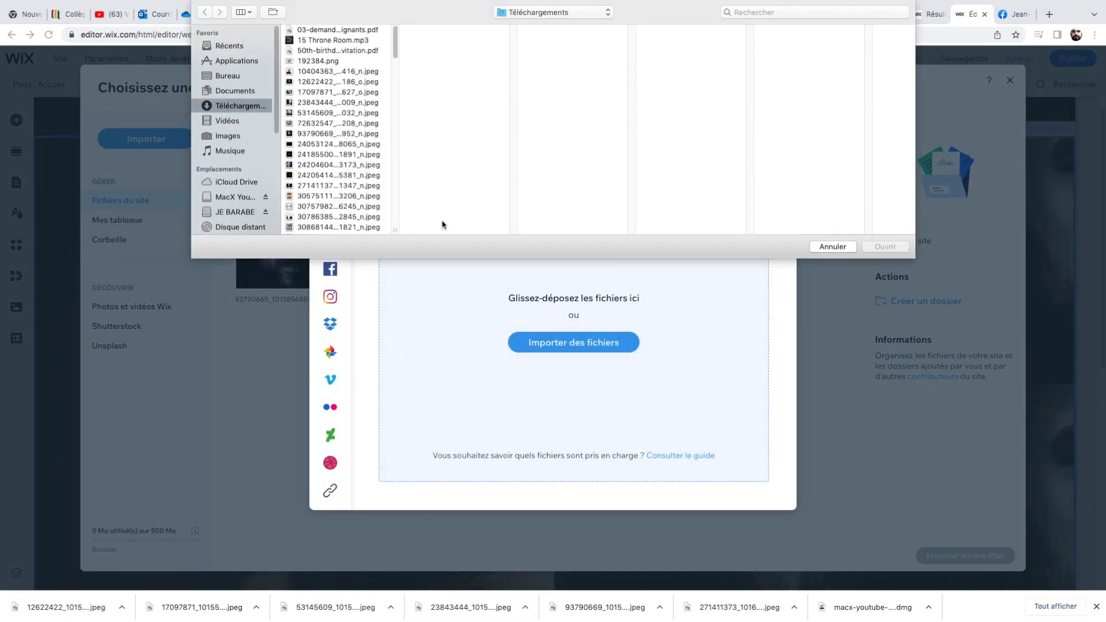
left_click(311, 113)
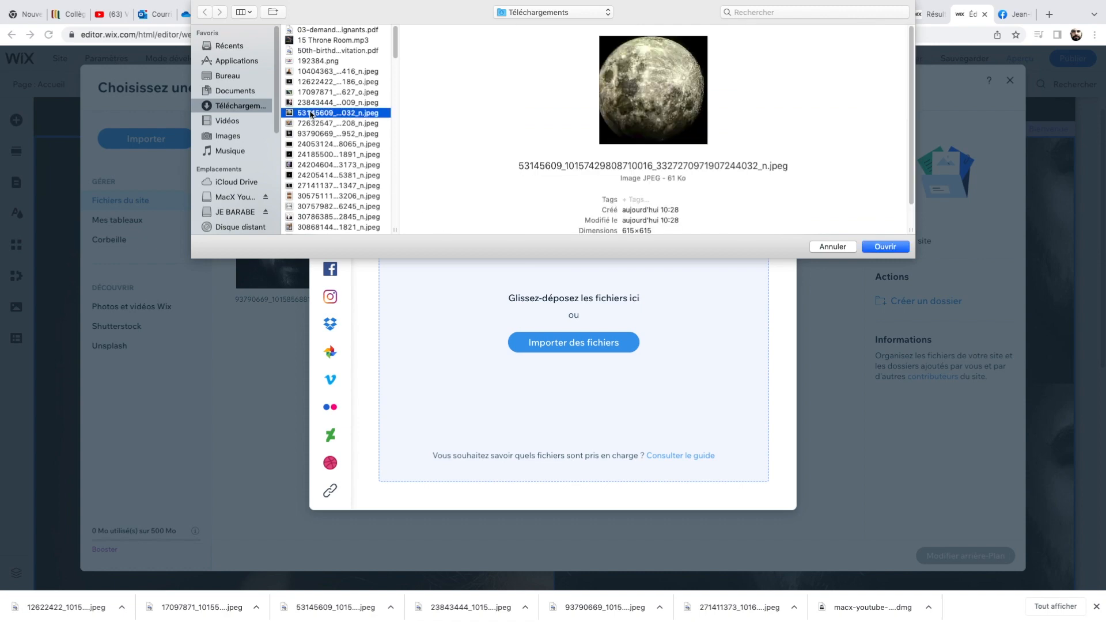
left_click(893, 247)
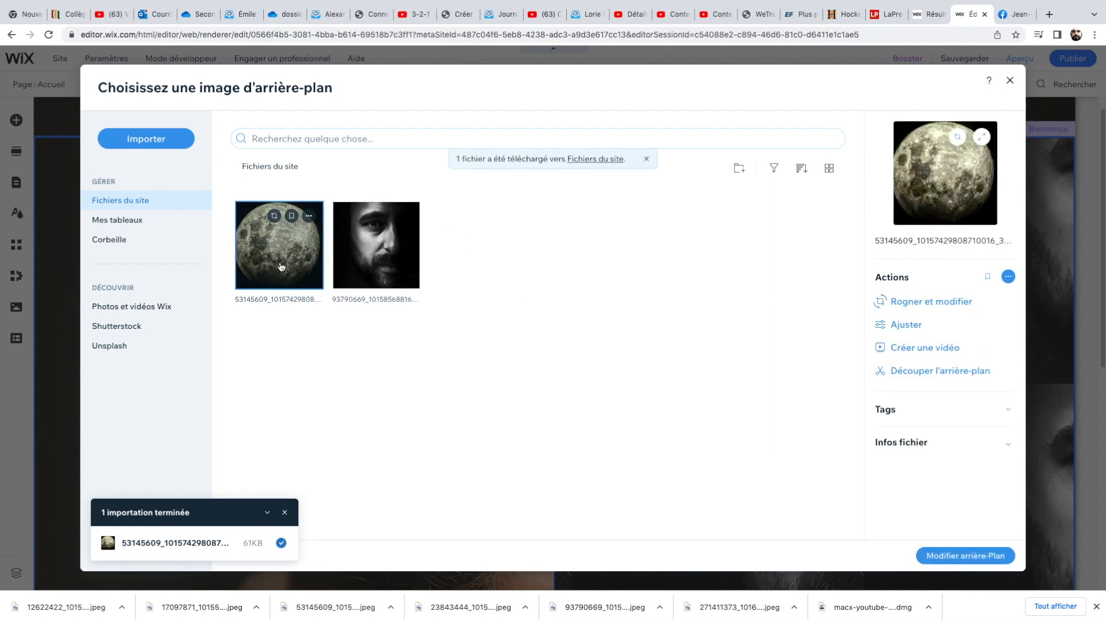
left_click(958, 556)
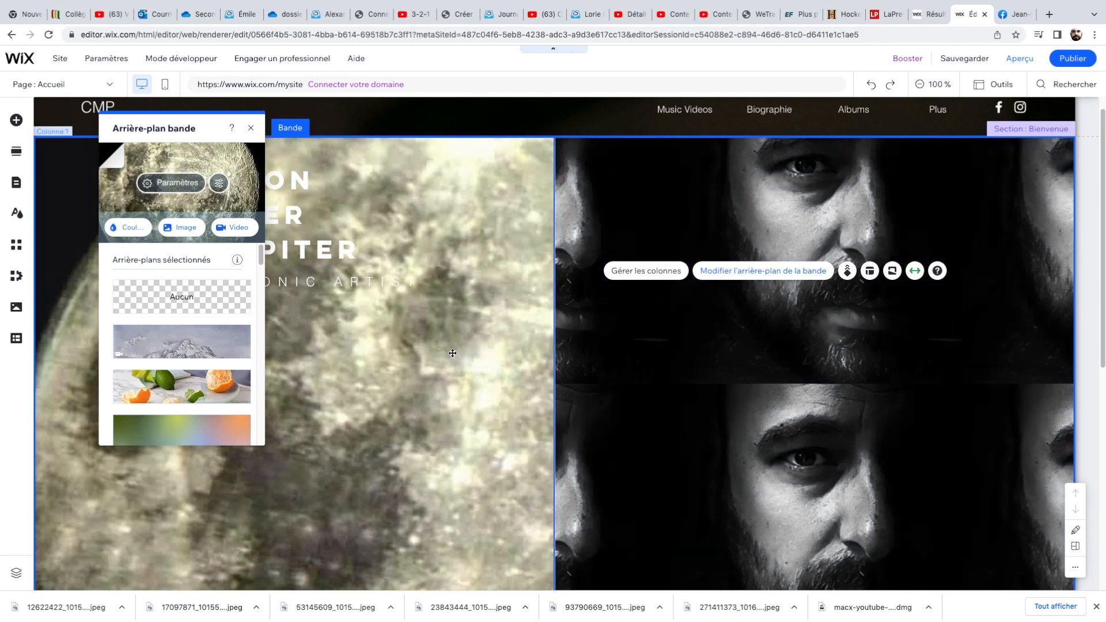
left_click(456, 353)
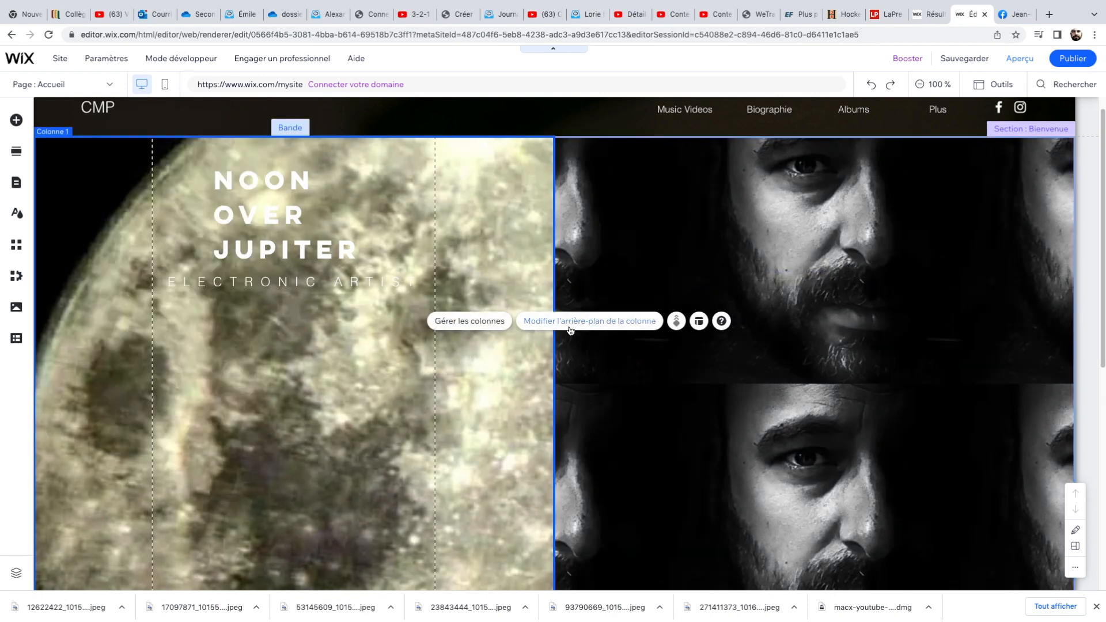
Switch to the YouTube tab and copy the URL of the Gravity - NOJ video.
left_click(415, 13)
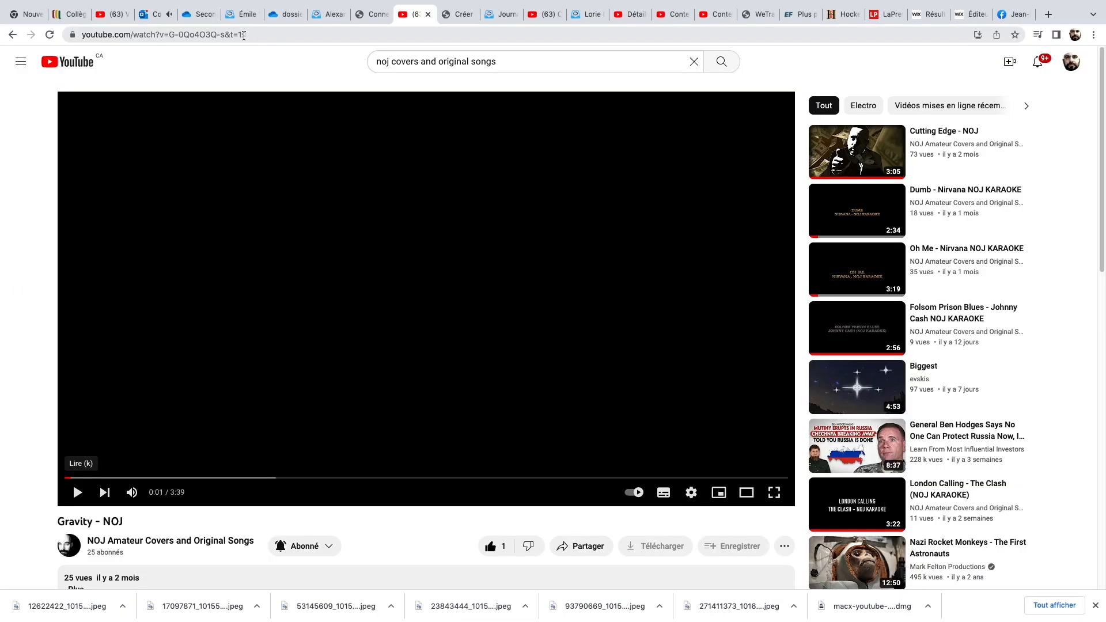
left_click(218, 36)
right_click(218, 35)
left_click(366, 122)
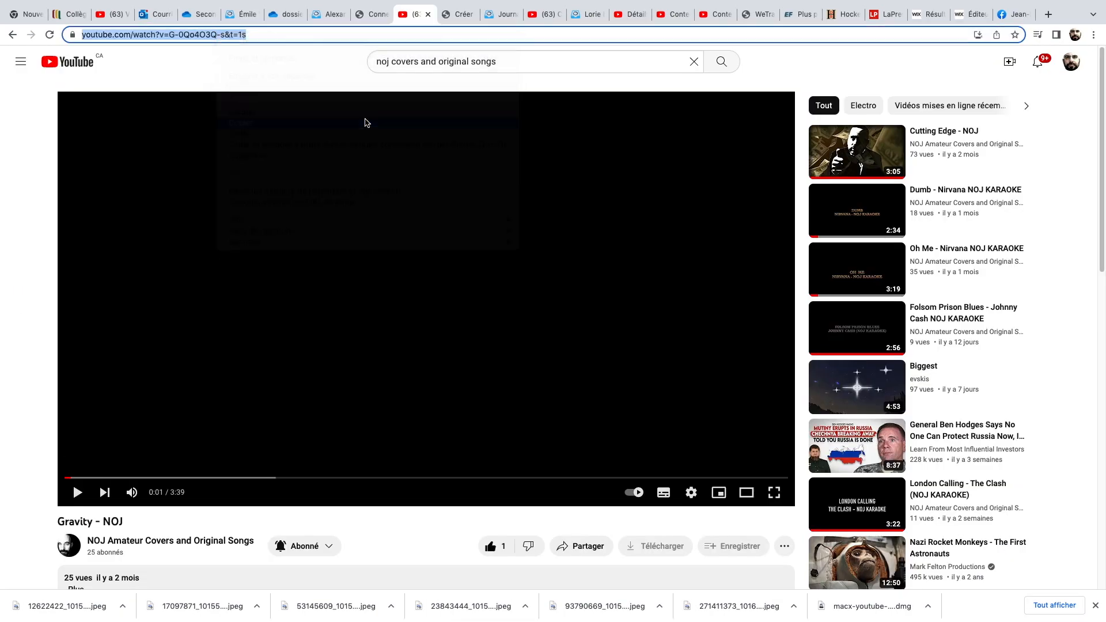
Back in the editor, set the Original Songs section background to the tunnel image 12622422_… from the site files.
left_click(969, 14)
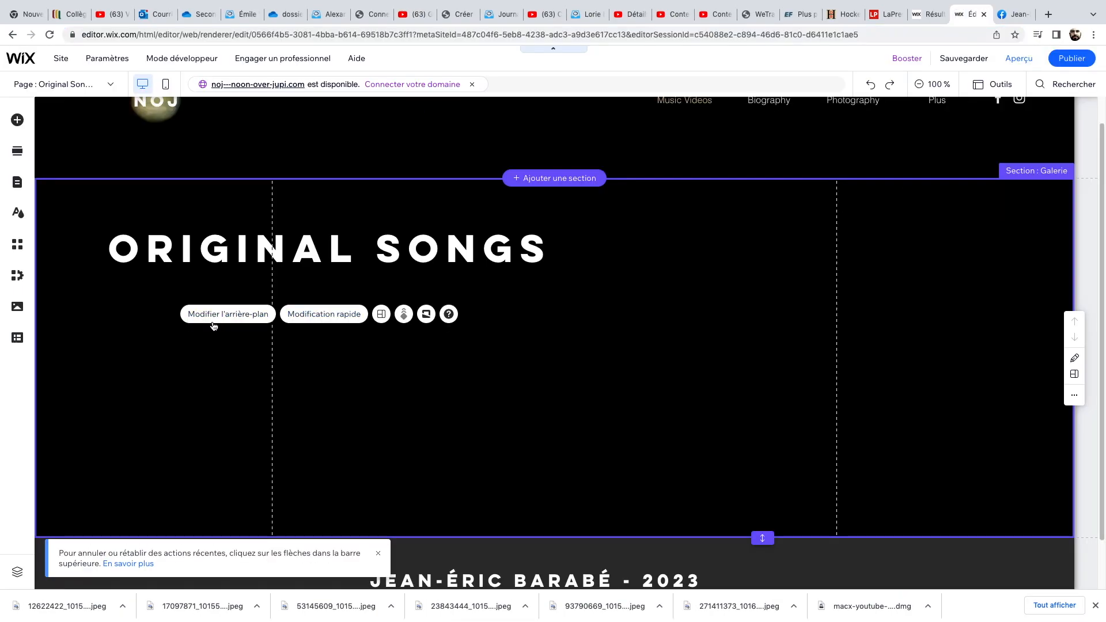
left_click(206, 318)
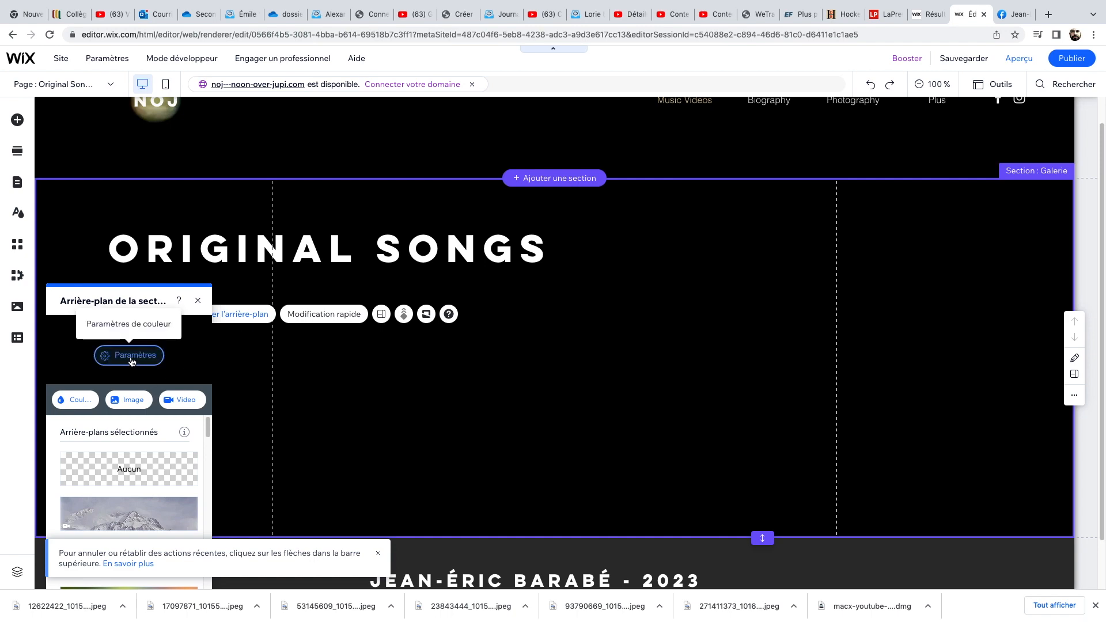
left_click(133, 401)
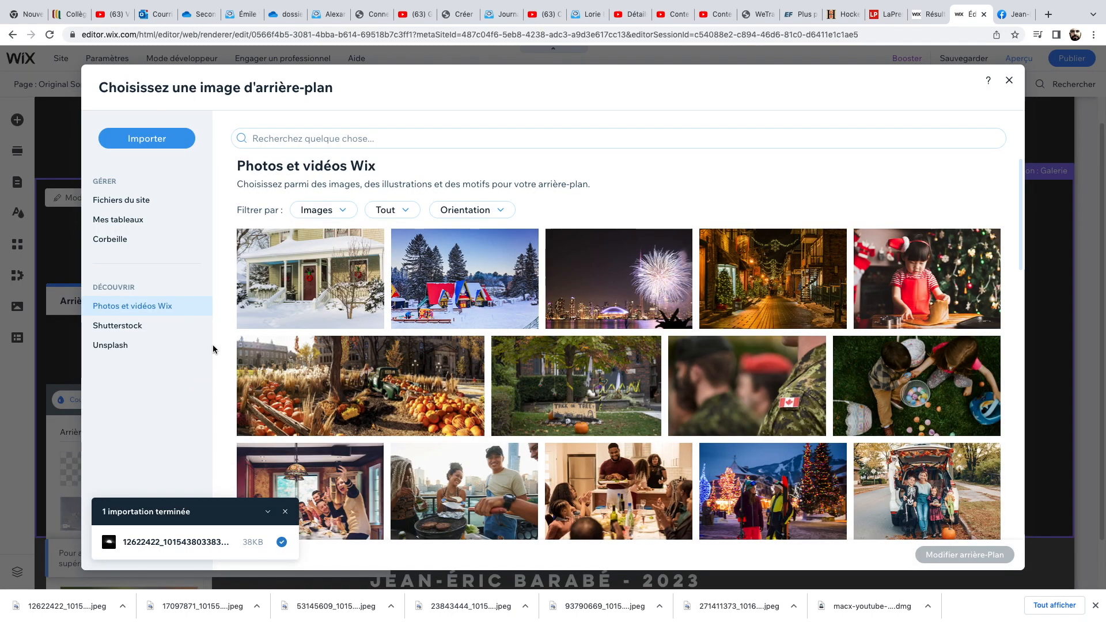
left_click(131, 201)
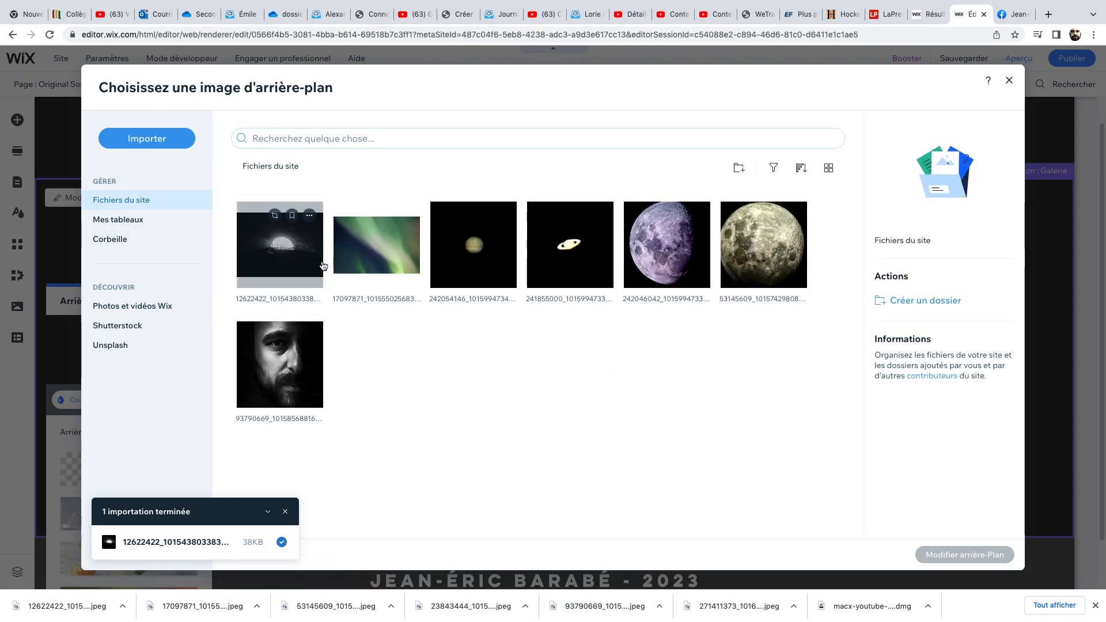
left_click(316, 259)
left_click(929, 552)
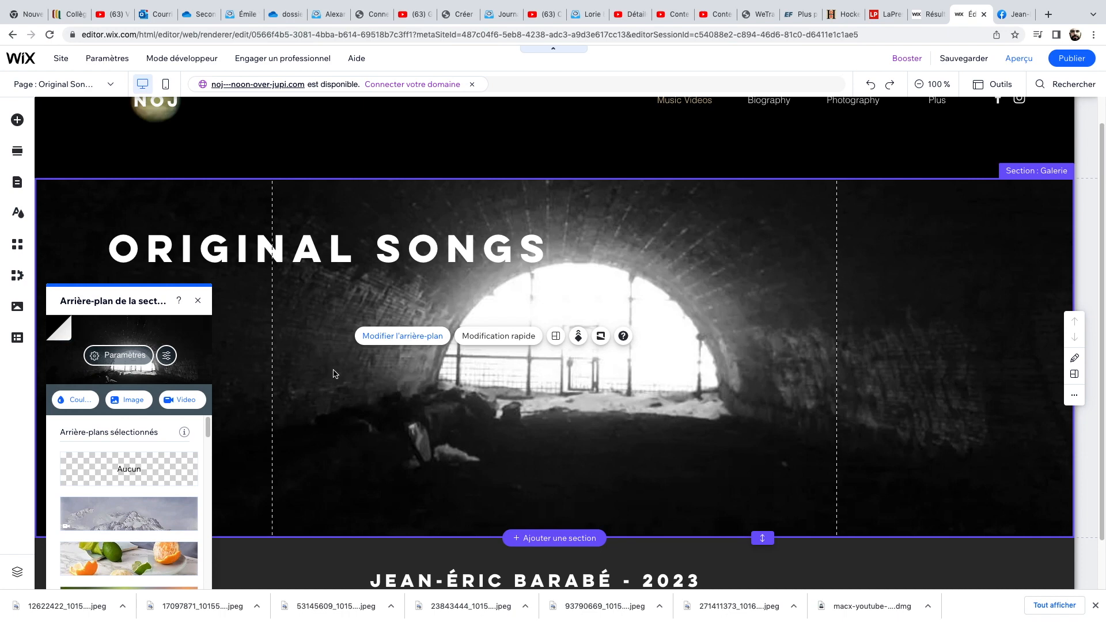
left_click(198, 300)
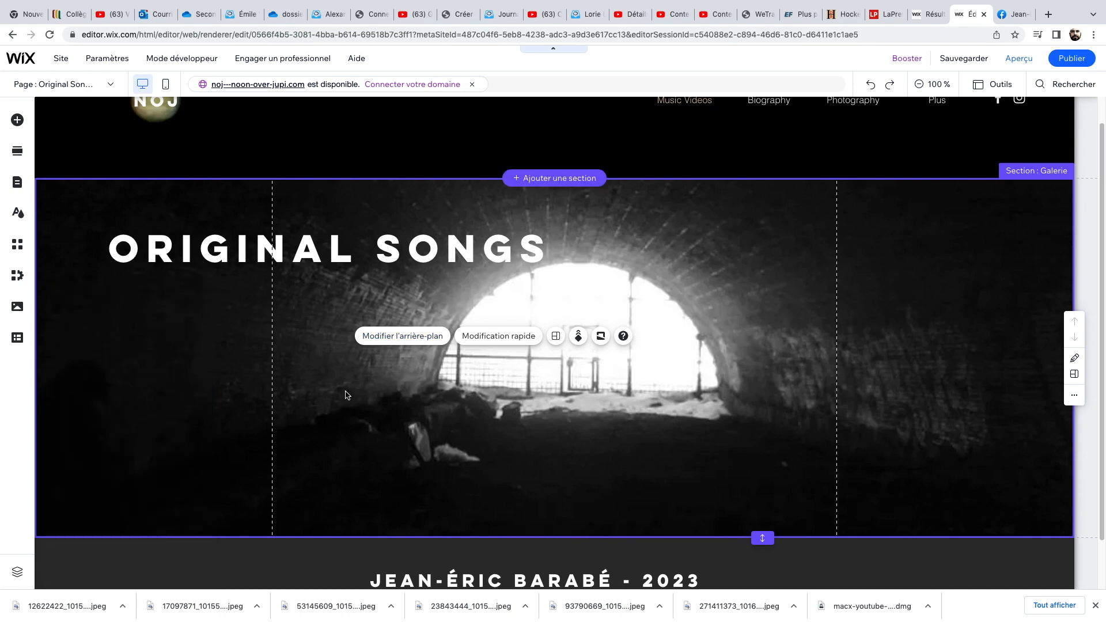
right_click(458, 398)
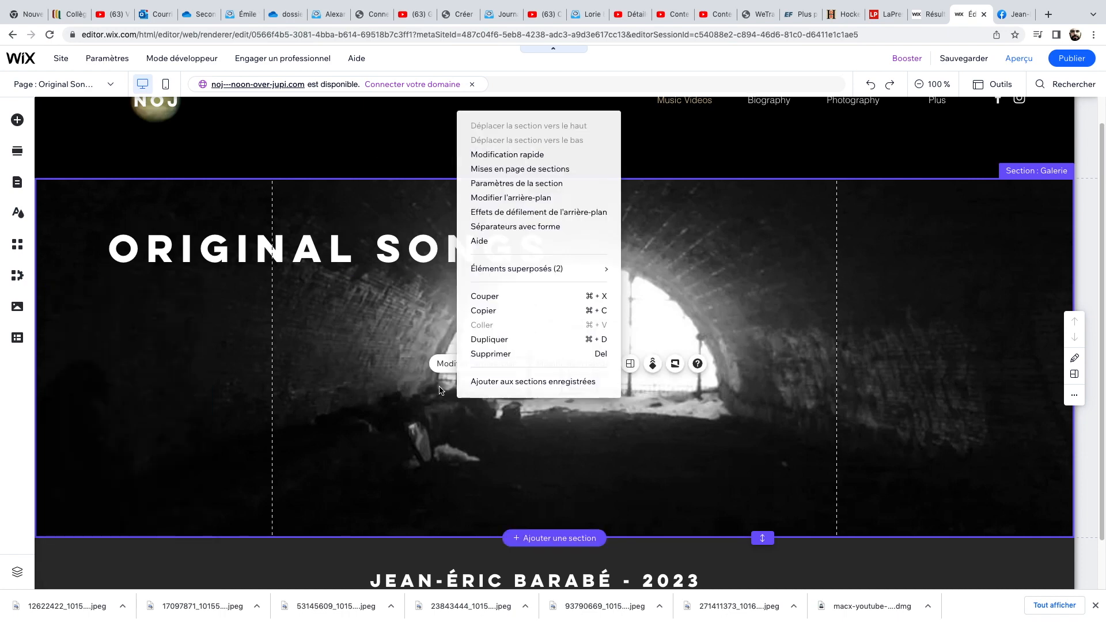
left_click(396, 286)
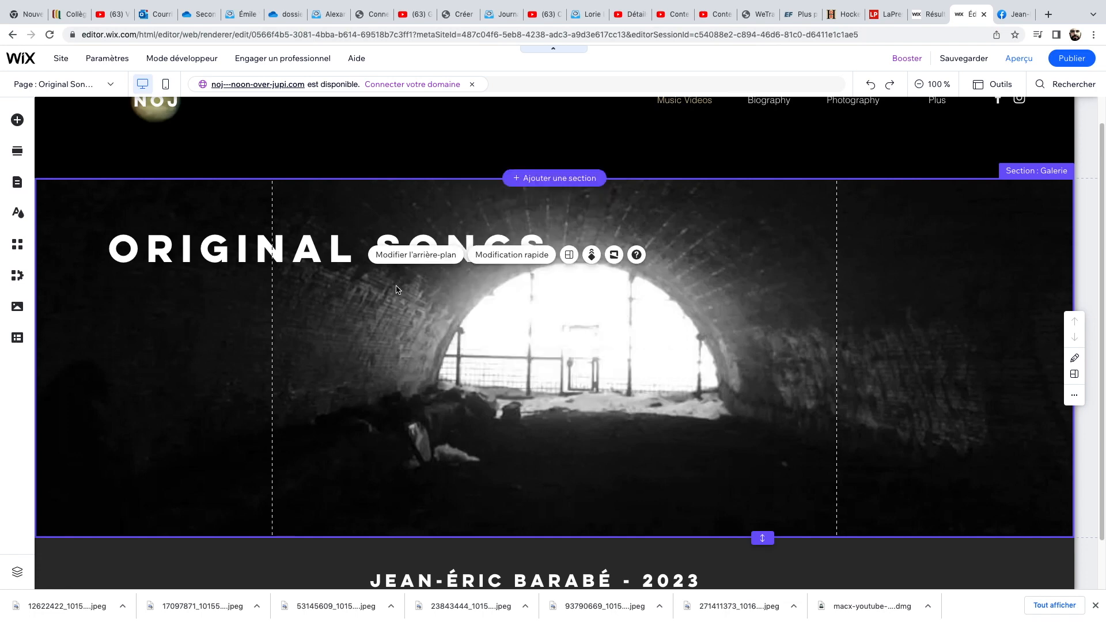
right_click(404, 306)
left_click(369, 306)
left_click(197, 319)
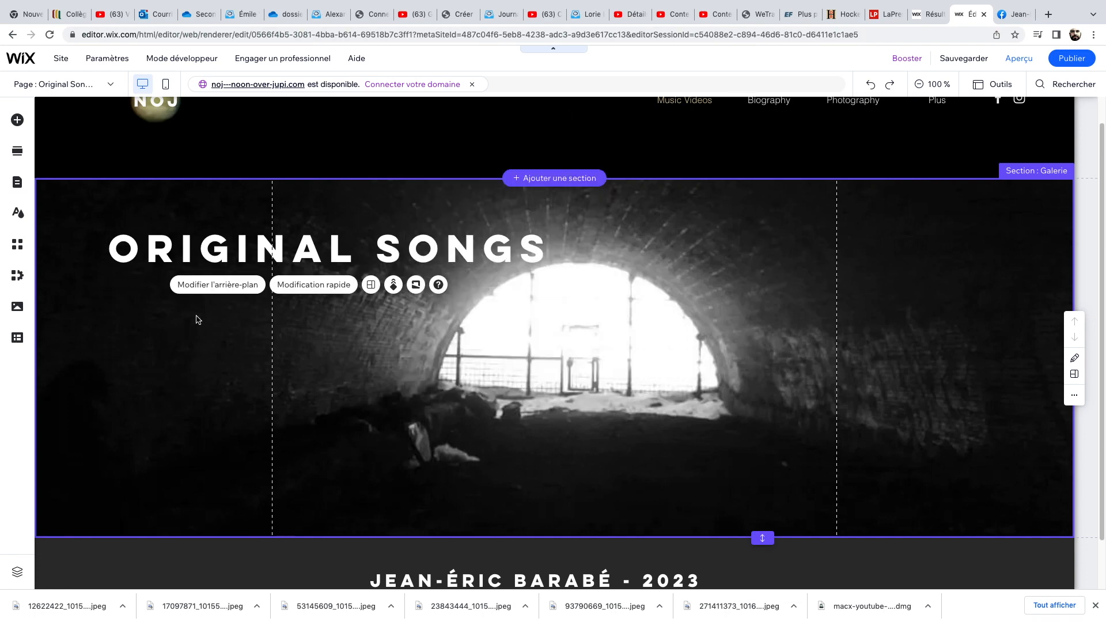
left_click(368, 345)
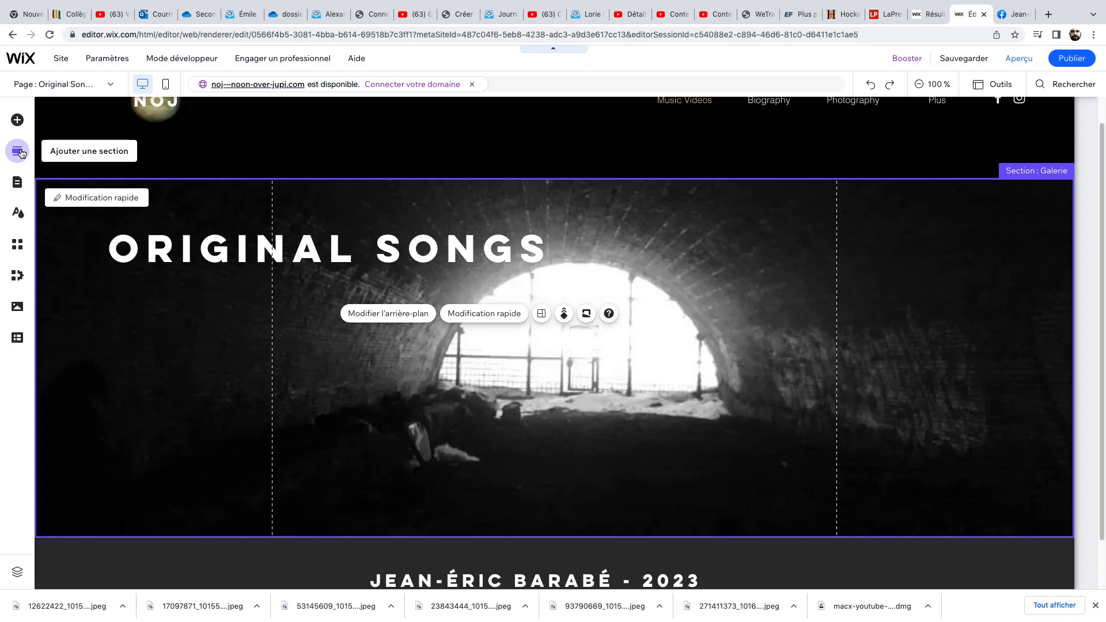
Add a YouTube video player to the Original Songs section and move it to the left, below the title.
left_click(17, 120)
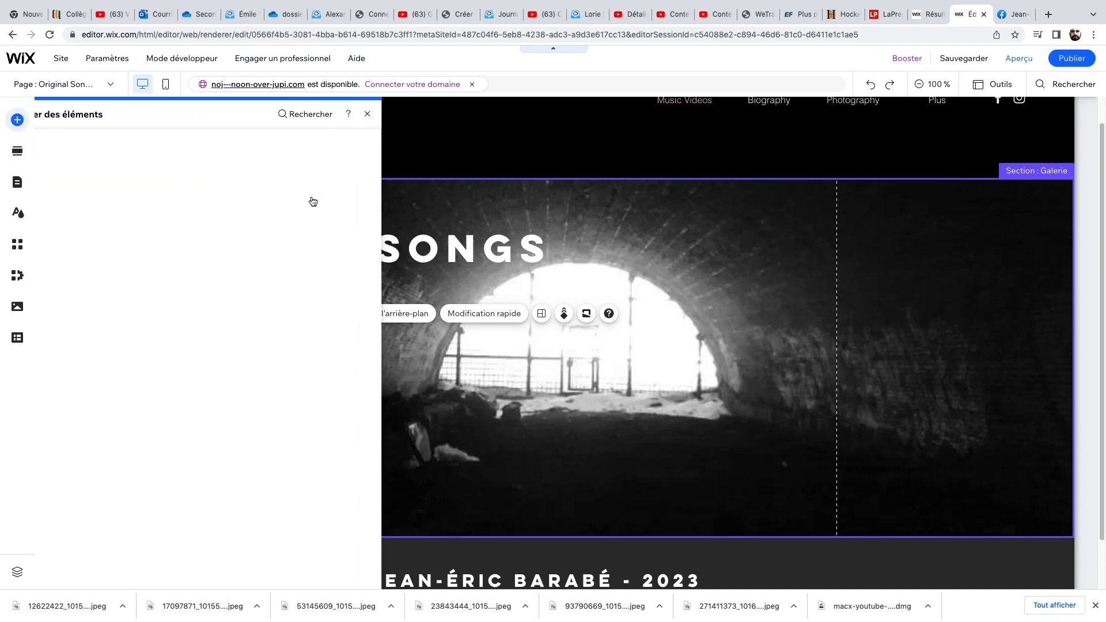
left_click(72, 166)
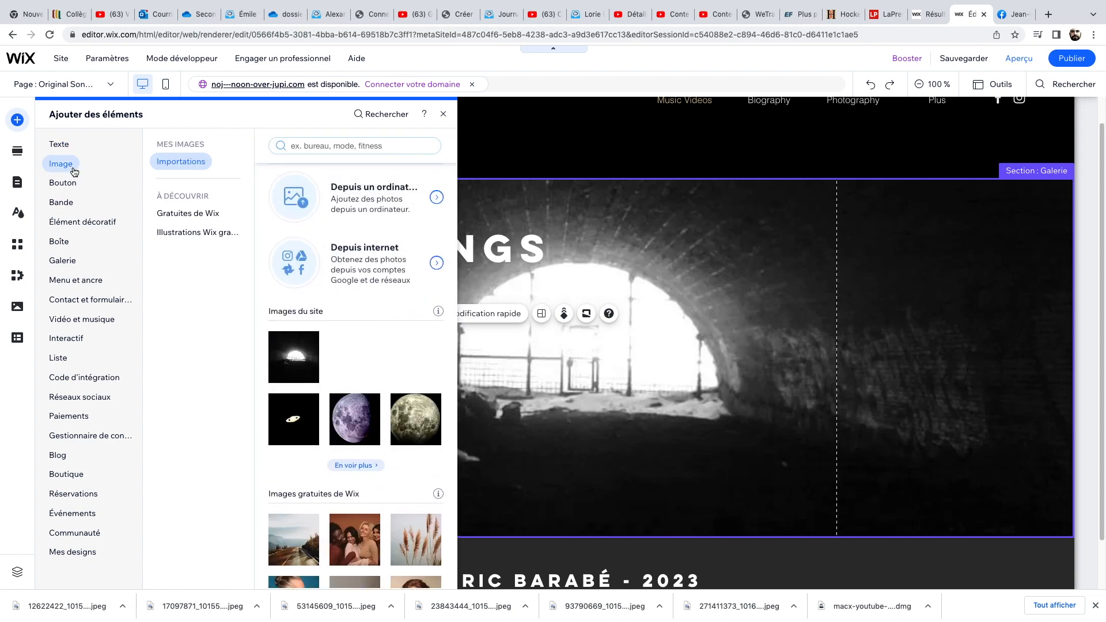
left_click(74, 183)
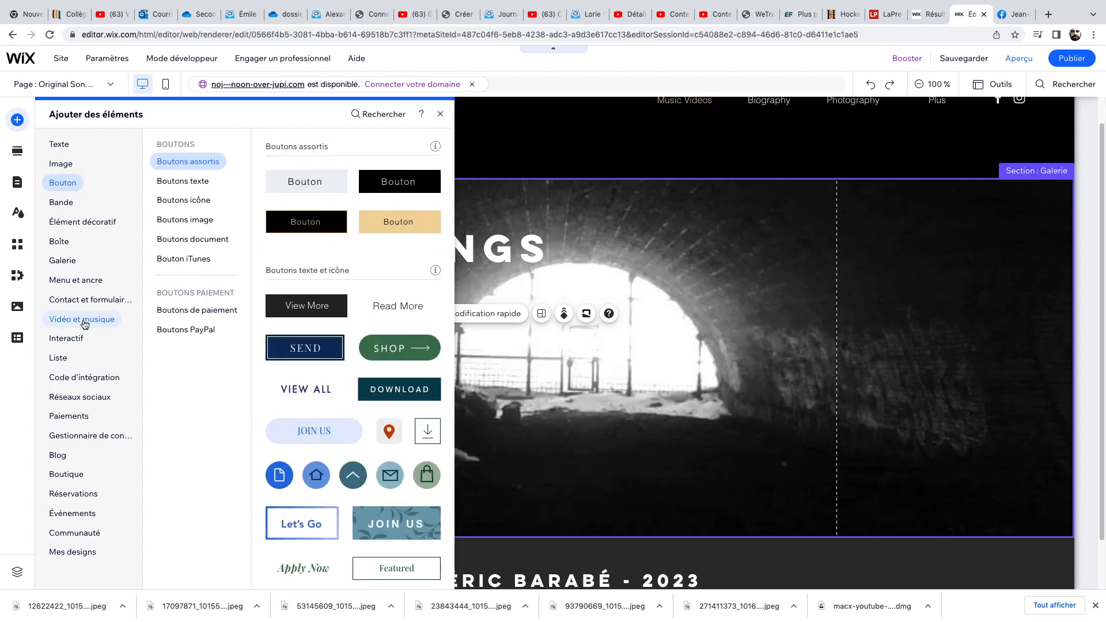
left_click(84, 324)
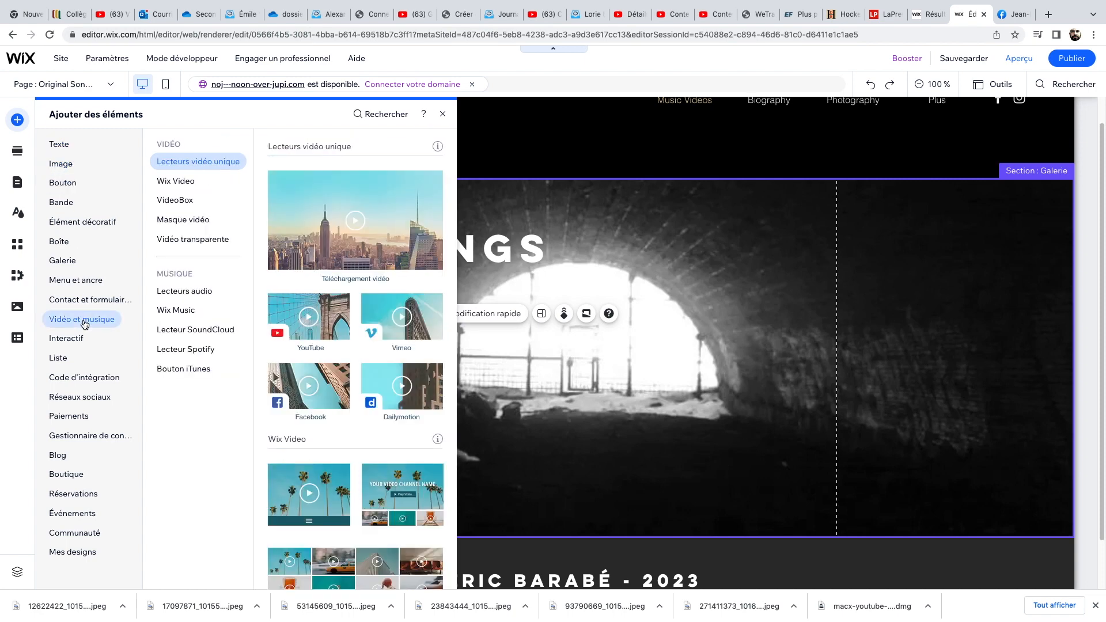
left_click(316, 321)
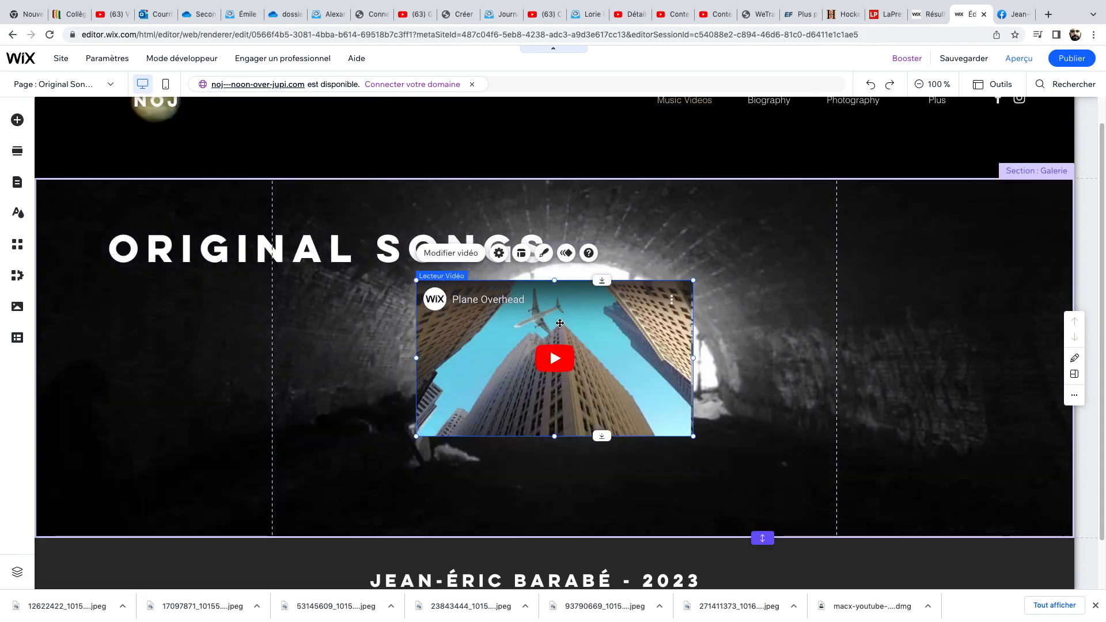
left_click_drag(560, 323, 216, 330)
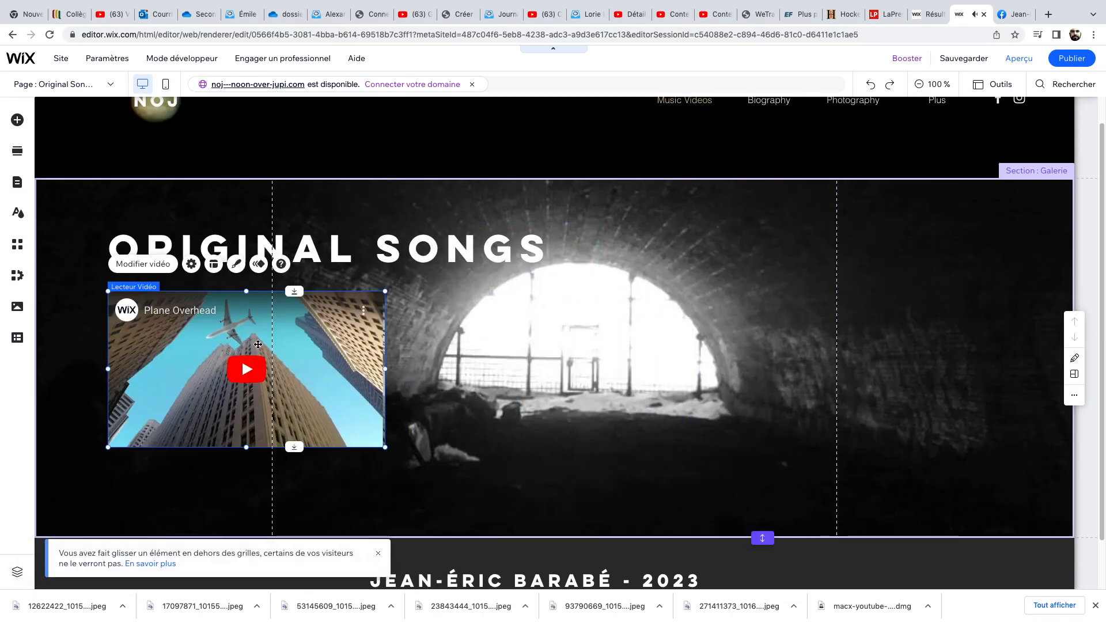
Replace the video player's YouTube address with the copied Gravity - NOJ link and close the settings.
right_click(260, 343)
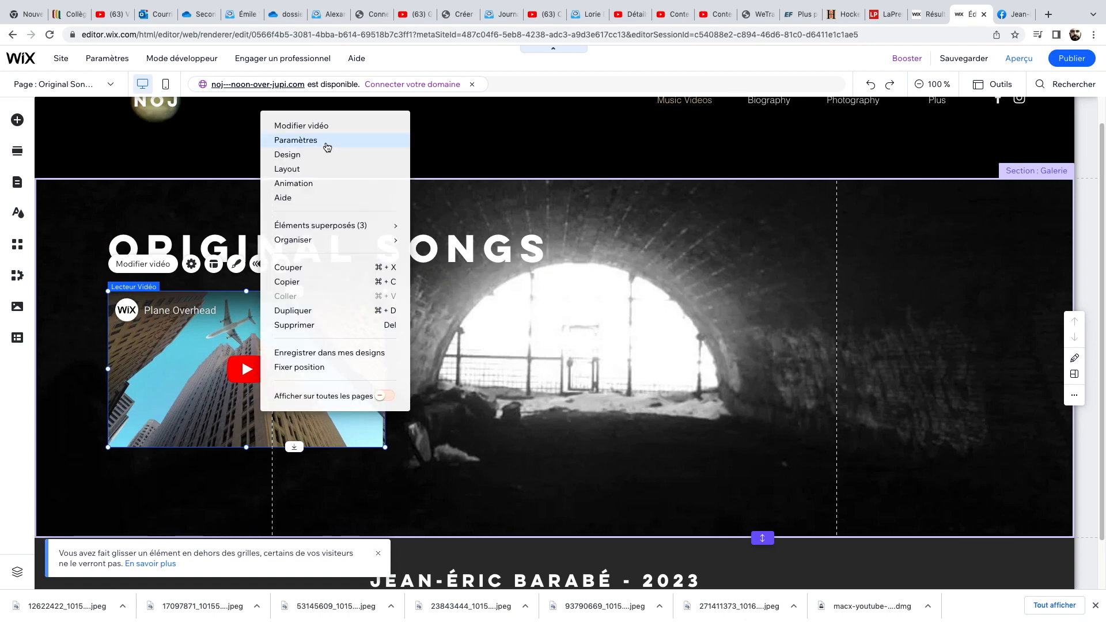
left_click(314, 126)
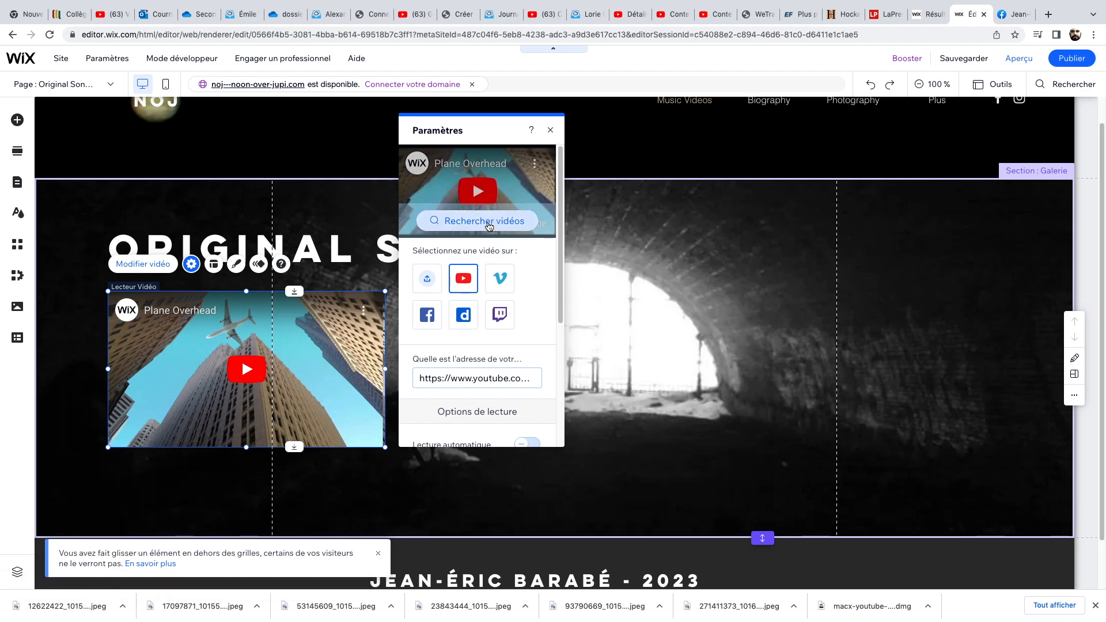
left_click(424, 377)
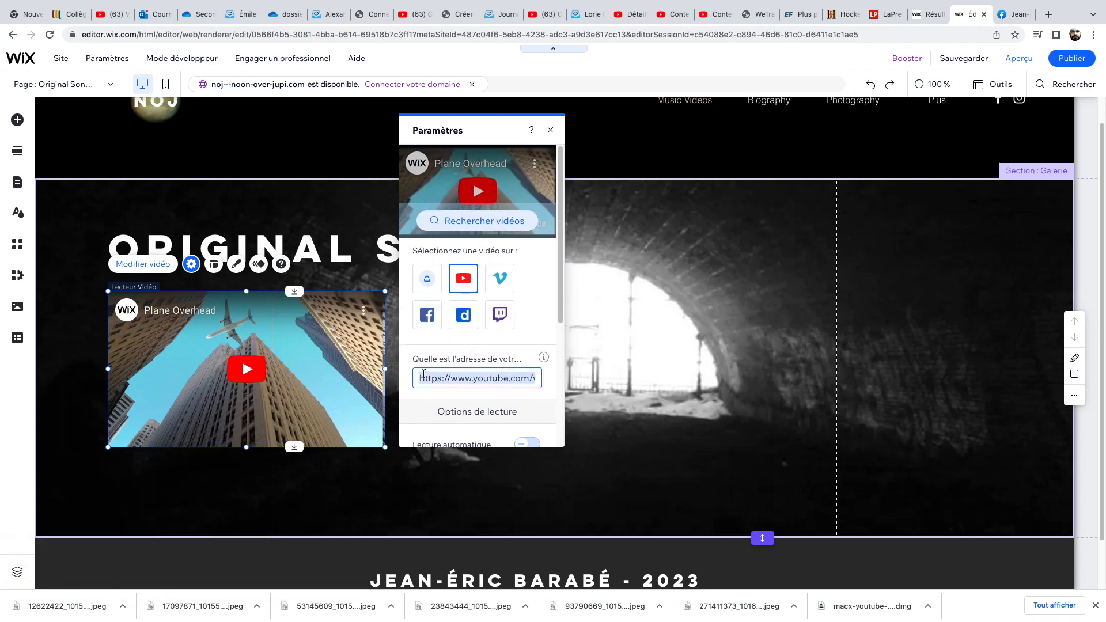
key("BackSpace")
right_click(429, 376)
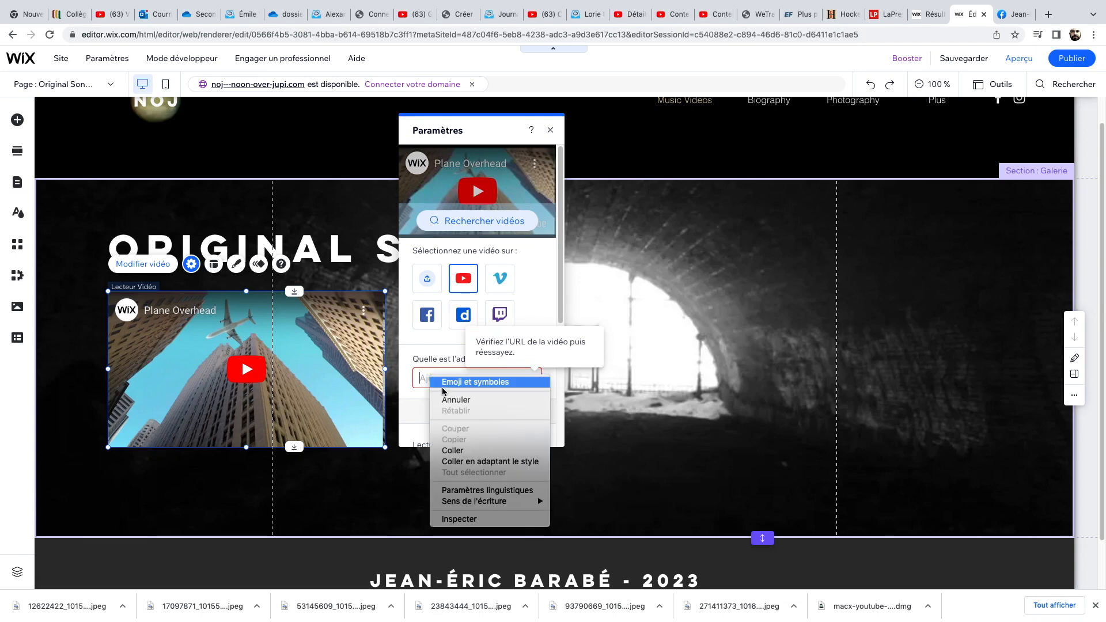
left_click(473, 452)
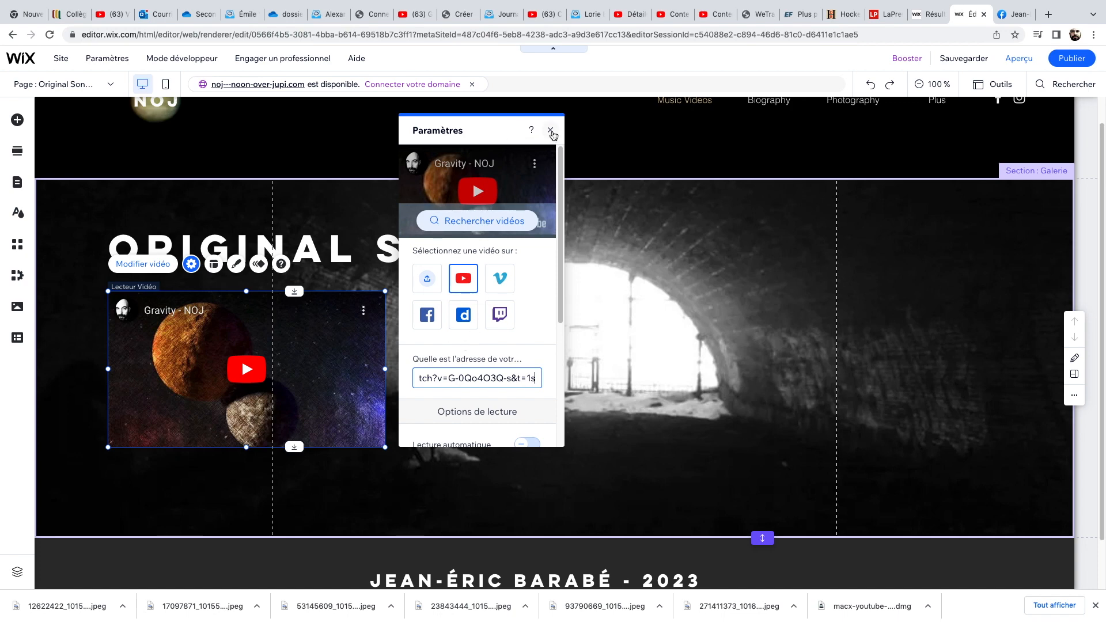
left_click(551, 131)
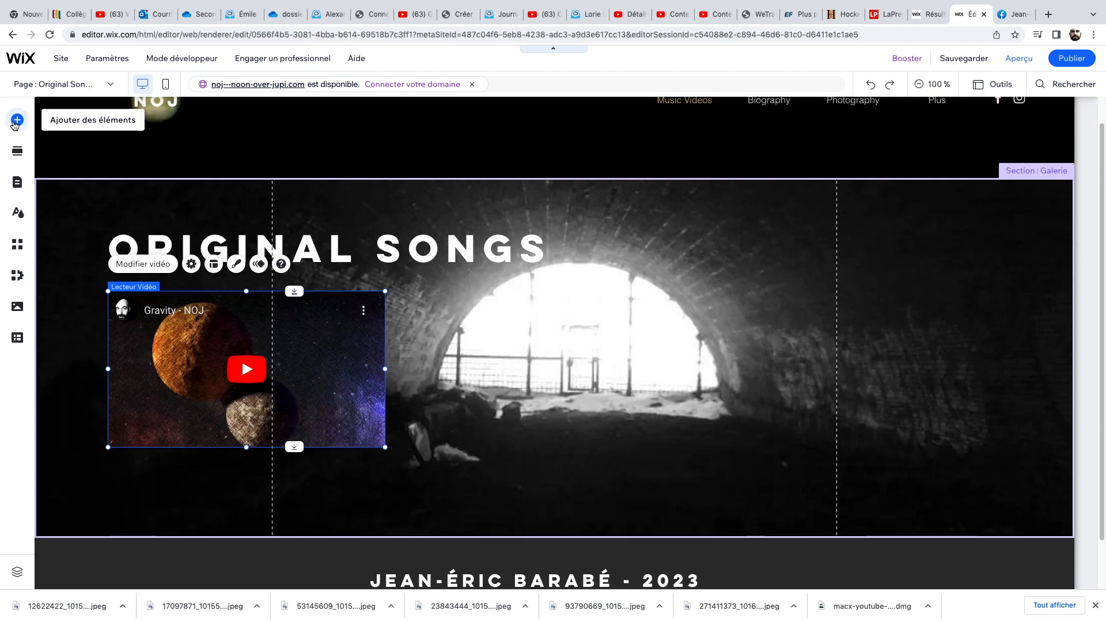
Add a second YouTube video player to the Original Songs section.
left_click(18, 120)
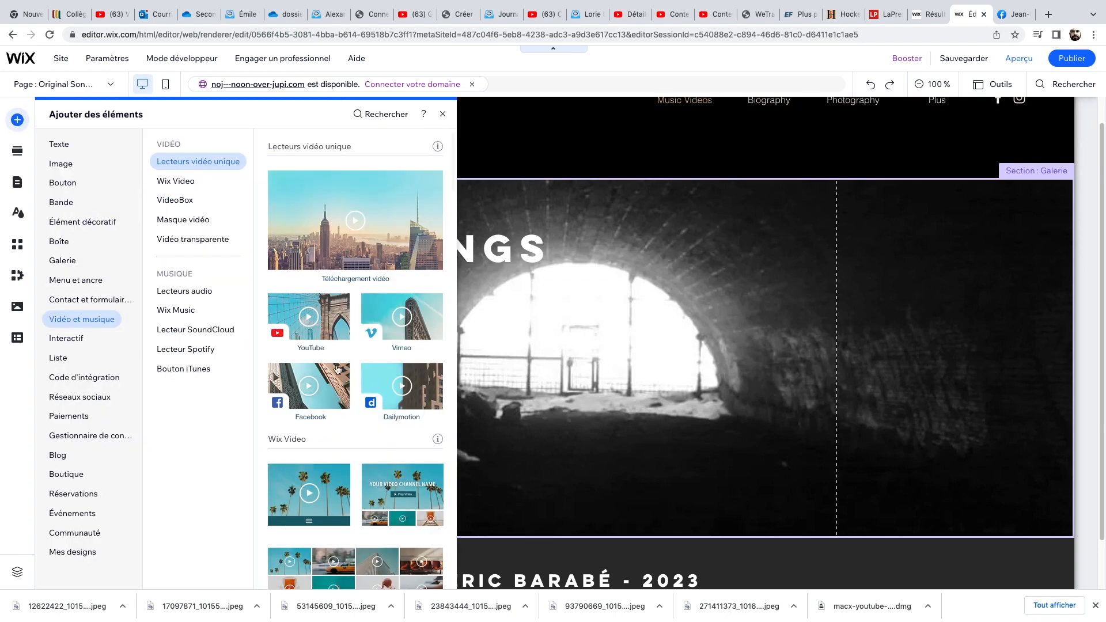
left_click(330, 335)
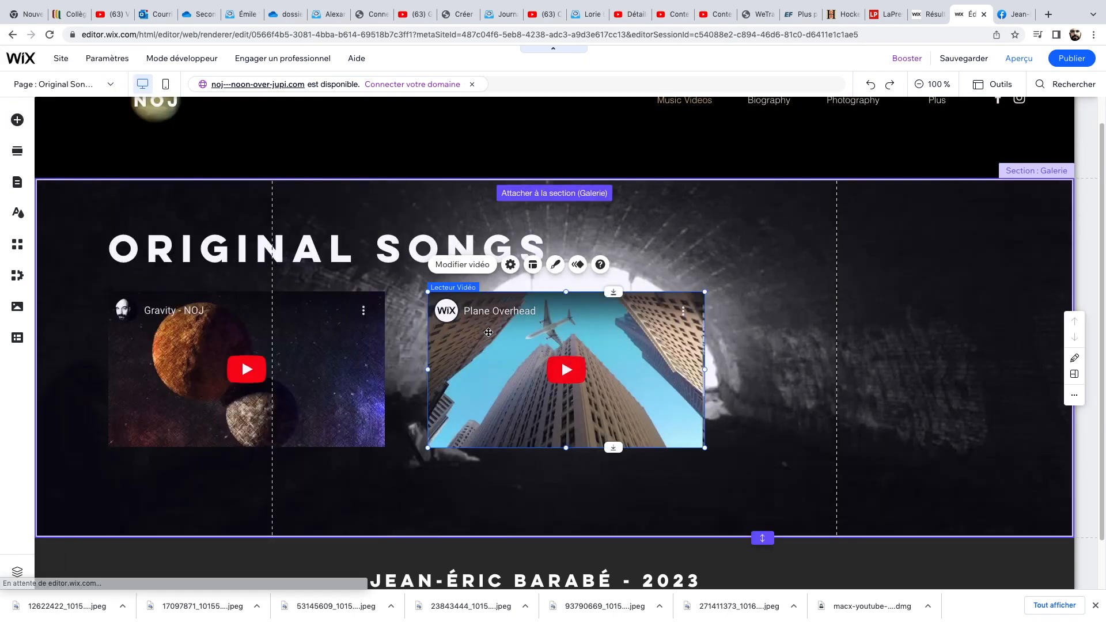
In the YouTube tab, go to the Cutting Edge - NOJ video, pause it and copy its URL.
left_click(414, 15)
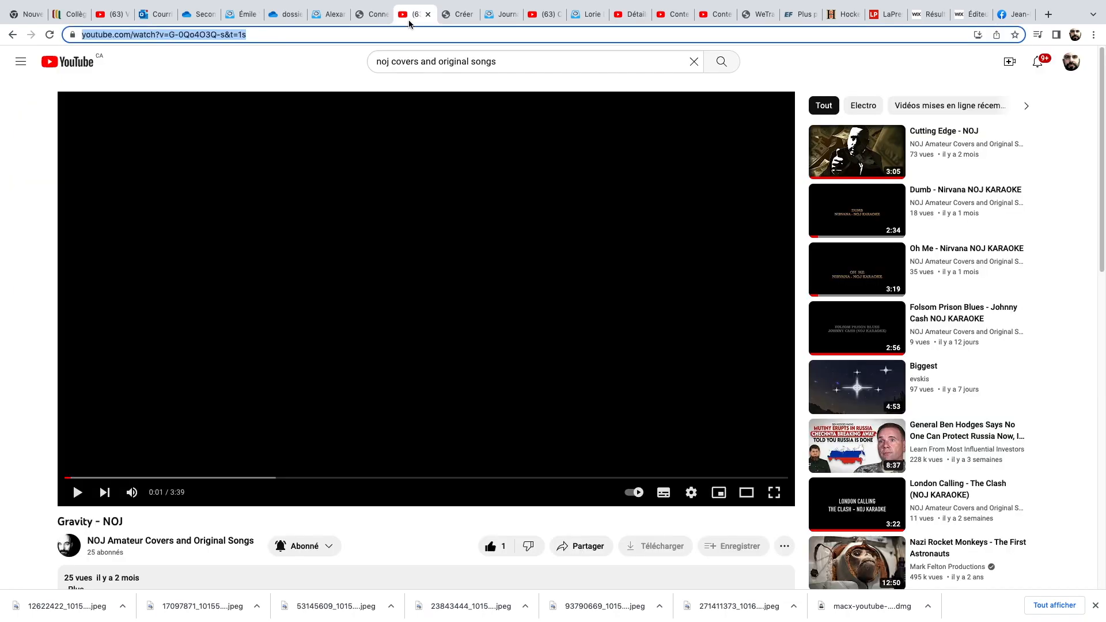
left_click(105, 492)
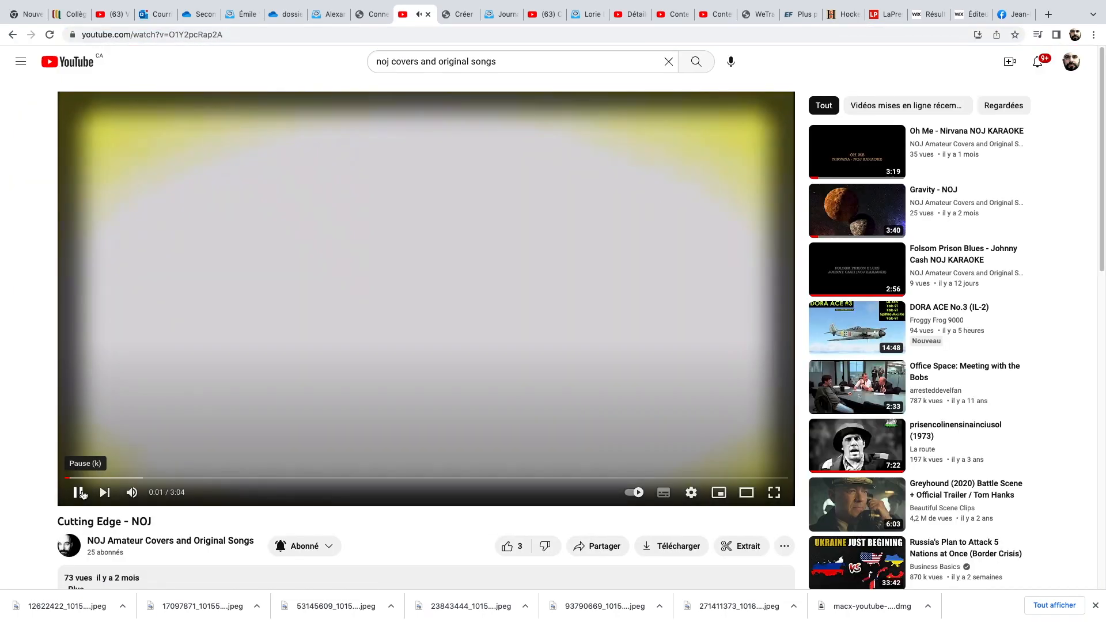
left_click(78, 492)
right_click(226, 34)
key("ctrl+c")
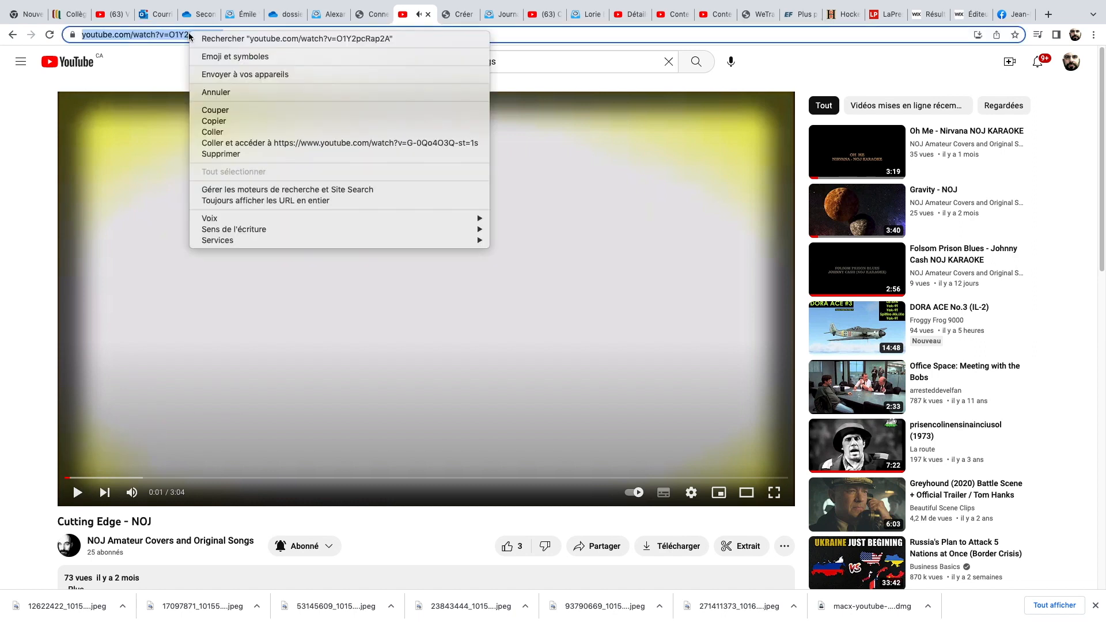
left_click(232, 122)
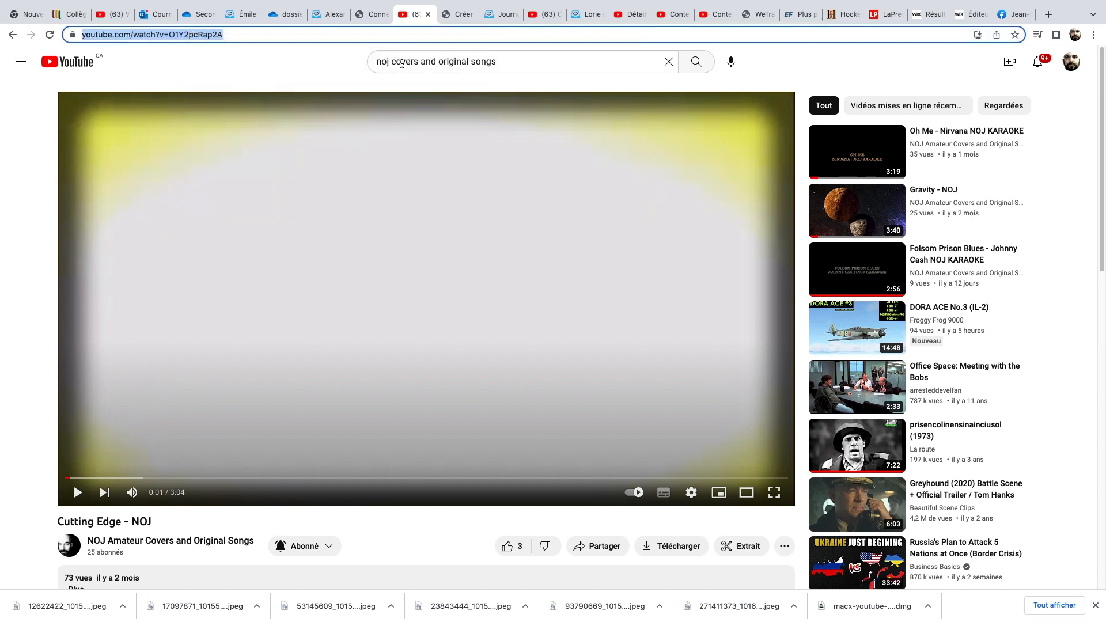
Back in the editor, replace the second player's YouTube address with the copied Cutting Edge - NOJ link.
left_click(973, 14)
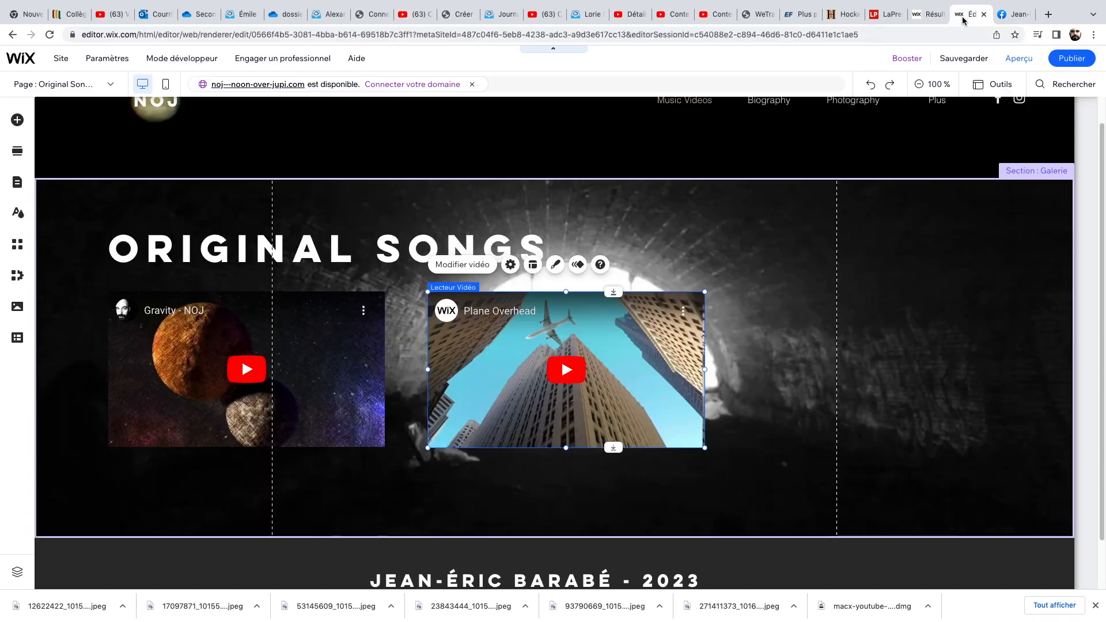
right_click(575, 373)
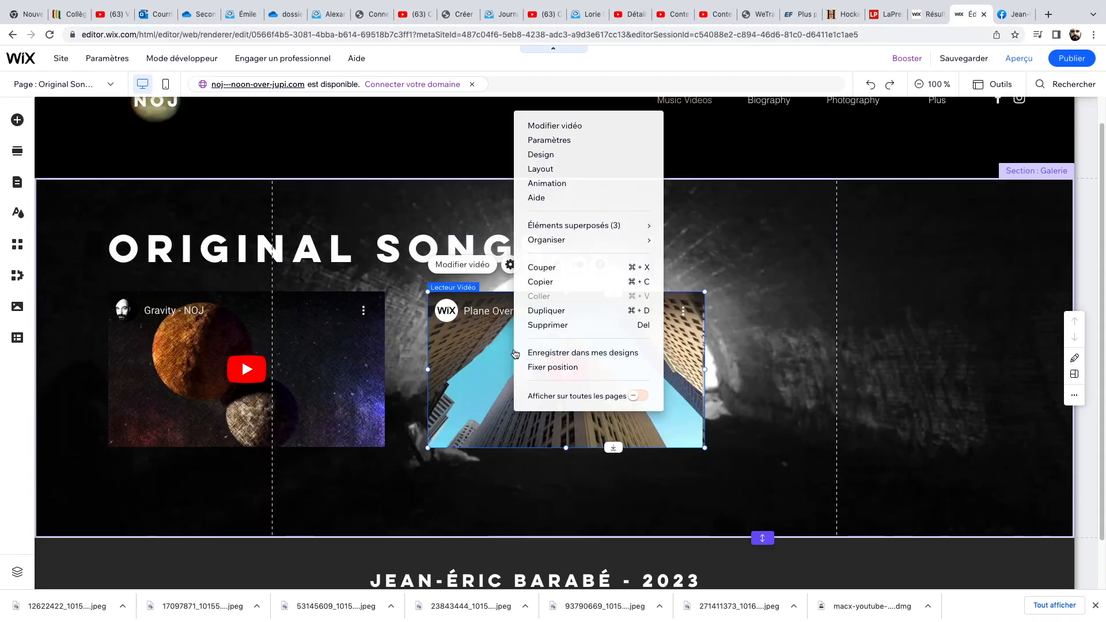
left_click(576, 140)
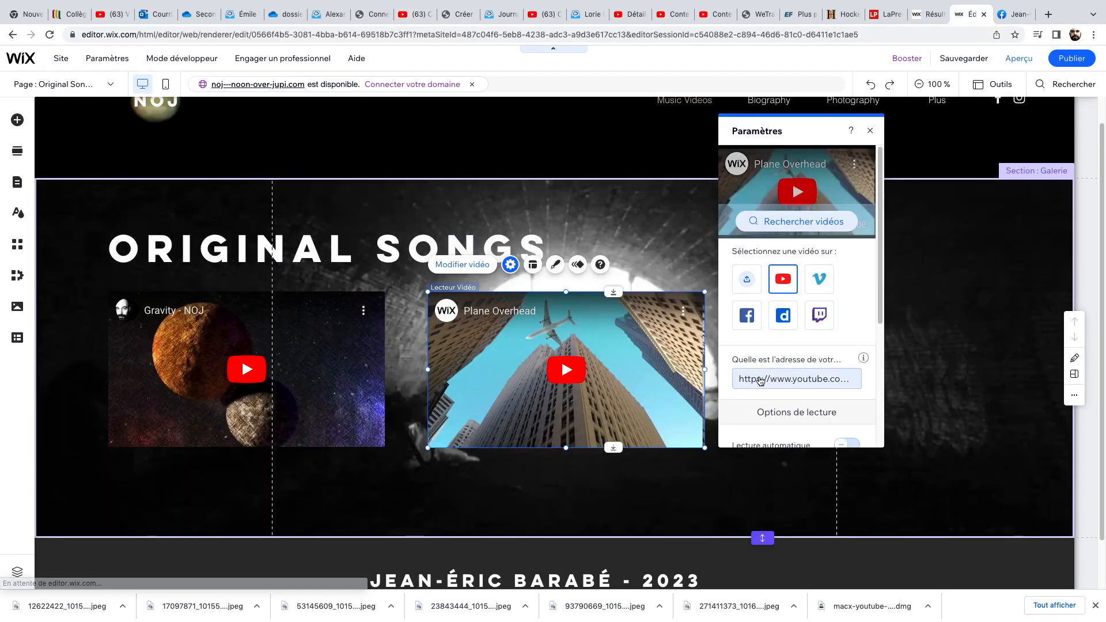
left_click(743, 376)
key("BackSpace")
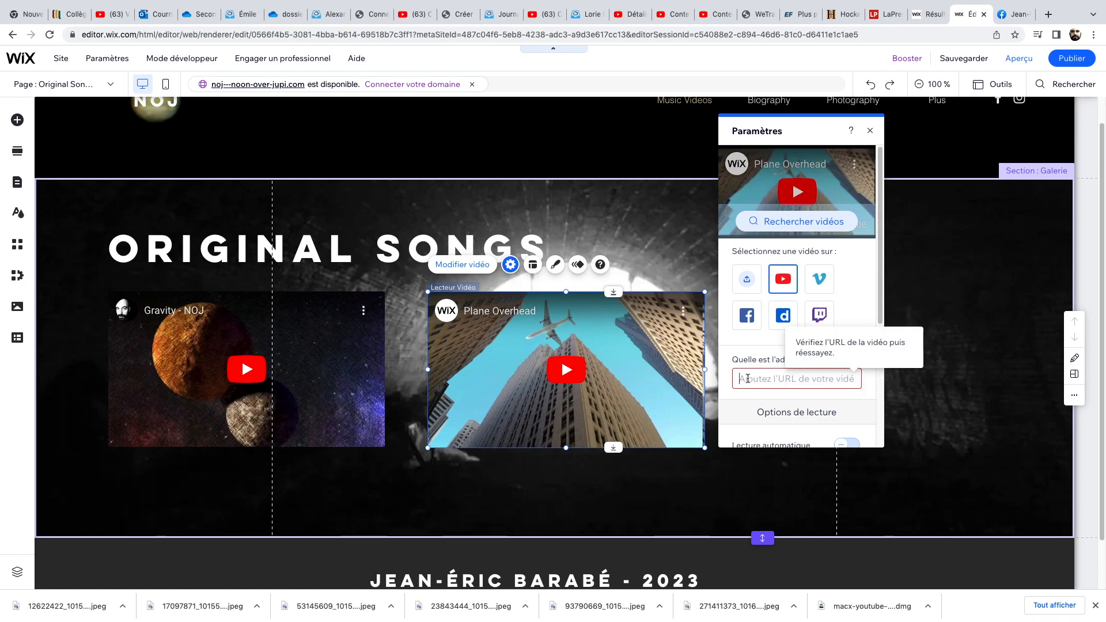
right_click(748, 378)
left_click(770, 452)
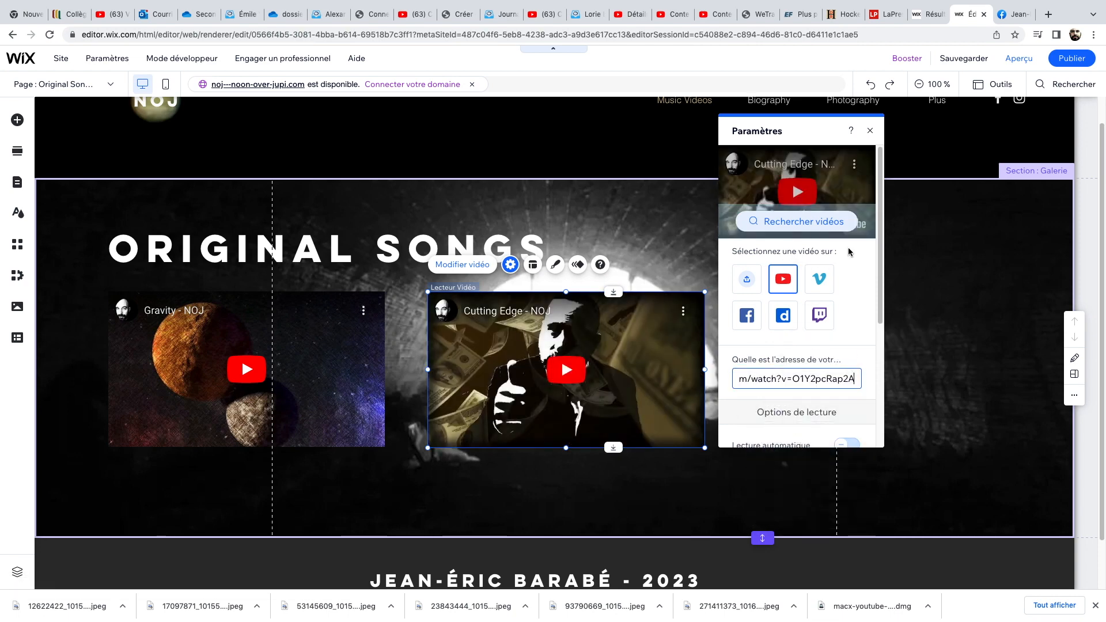
mouse_move(181, 5)
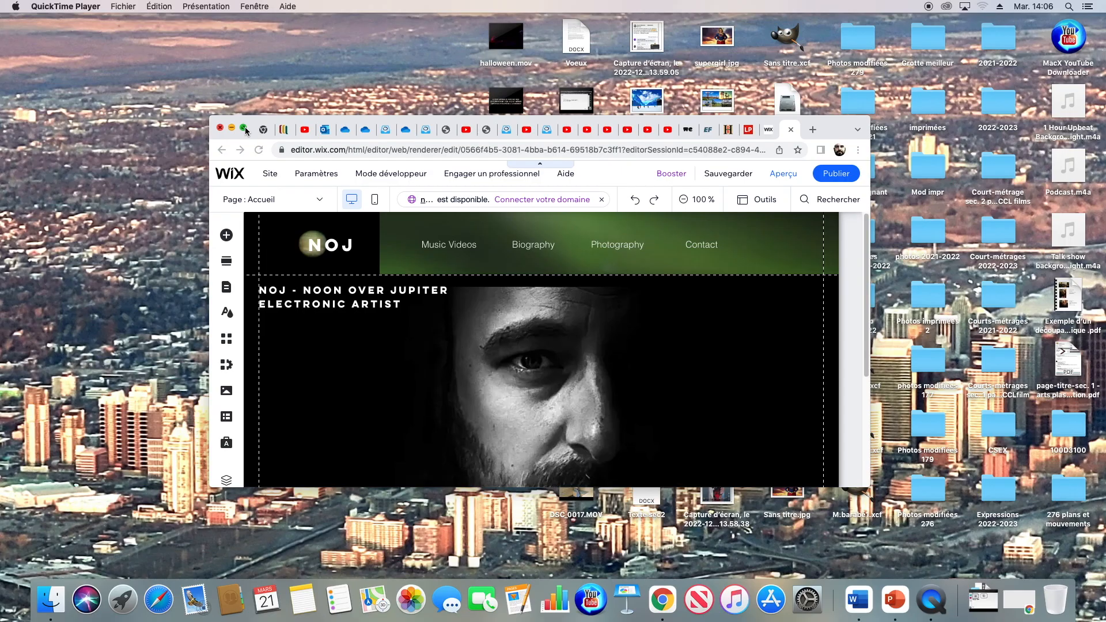
key("ctrl+super+f")
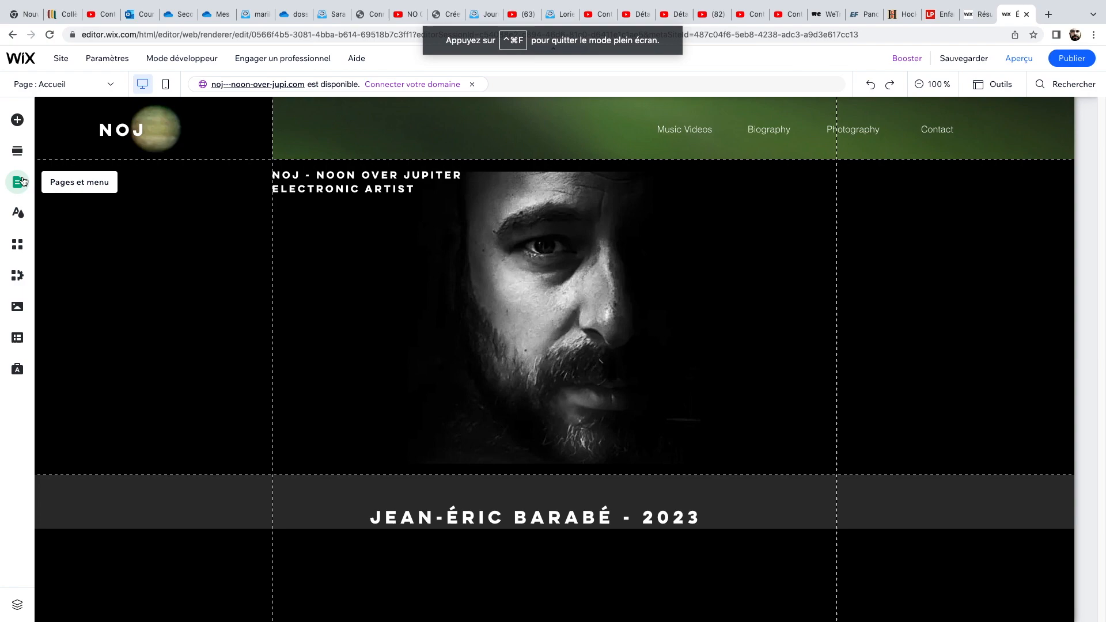
Open the Music Videos page in the editor and select the COVERS button.
left_click(23, 182)
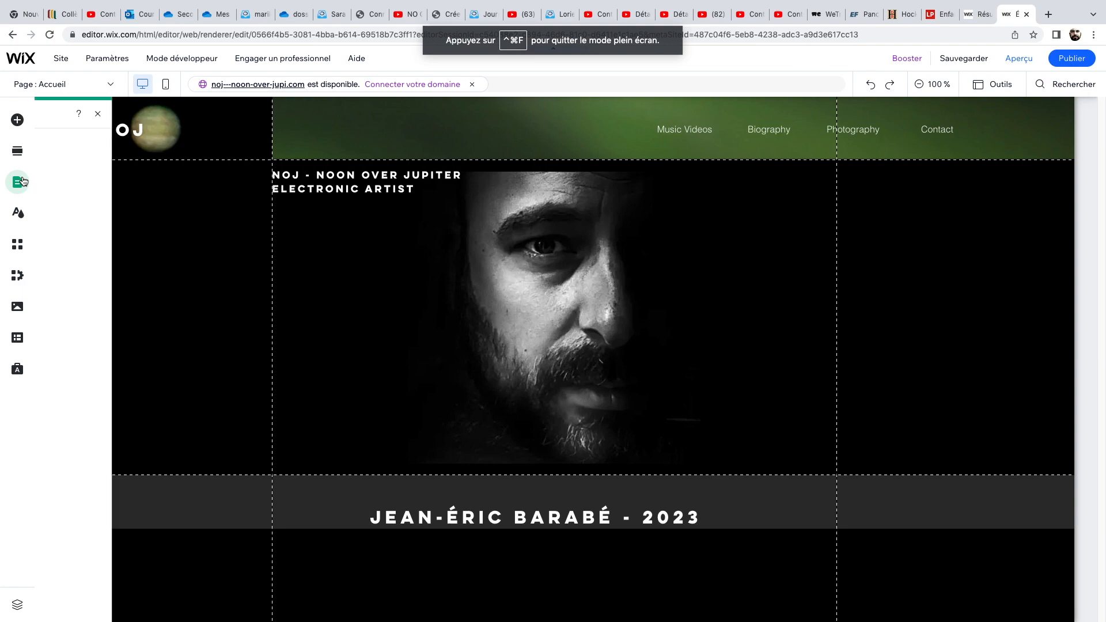
left_click(179, 207)
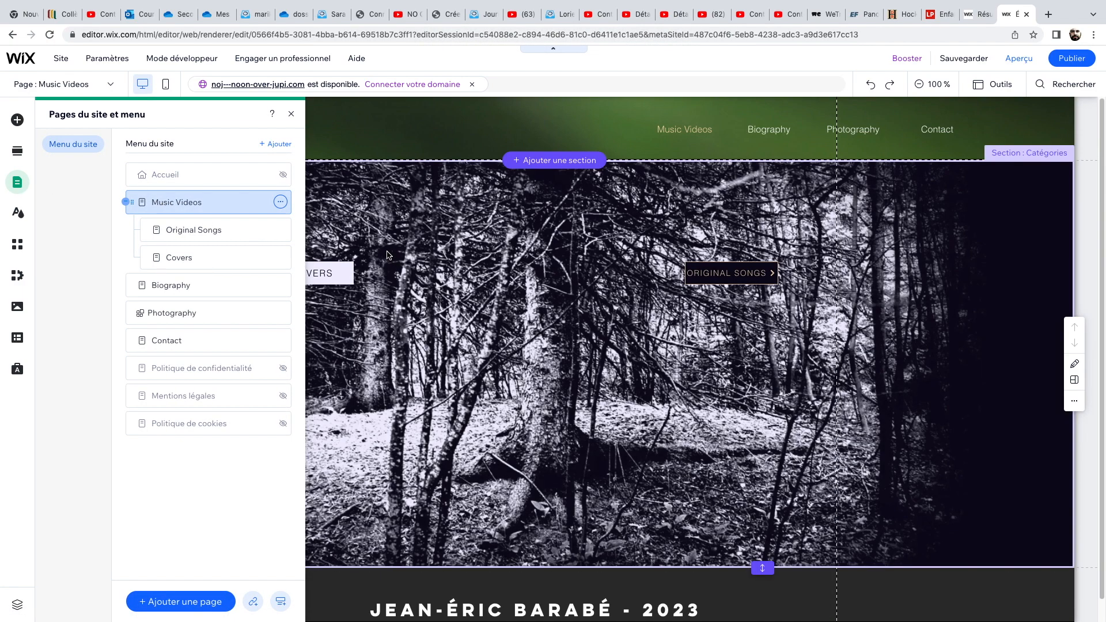
left_click(340, 199)
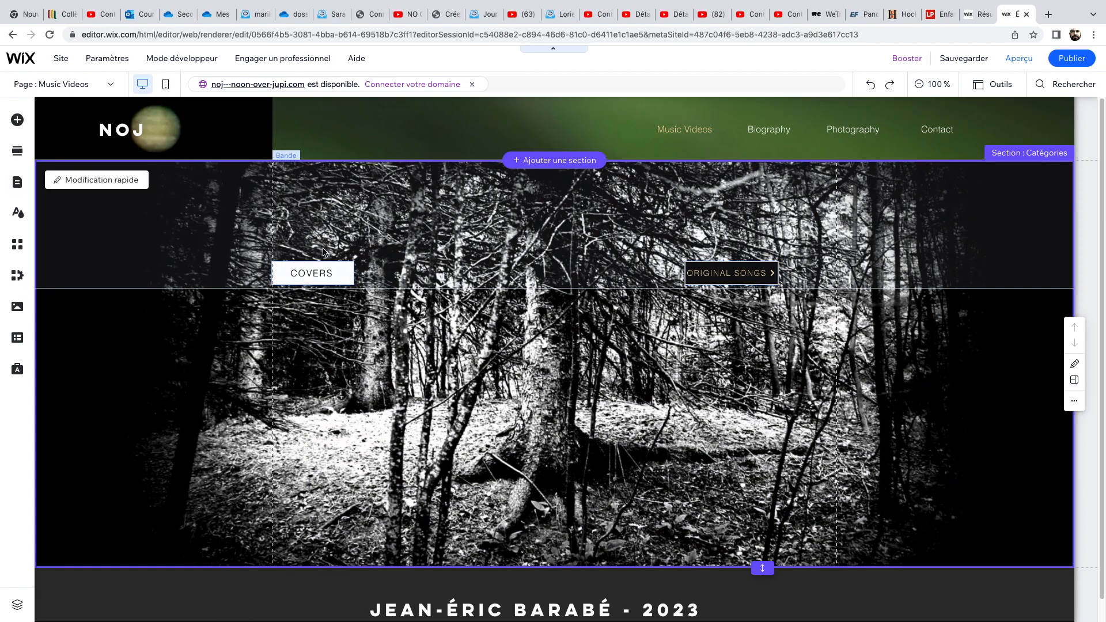
left_click(330, 276)
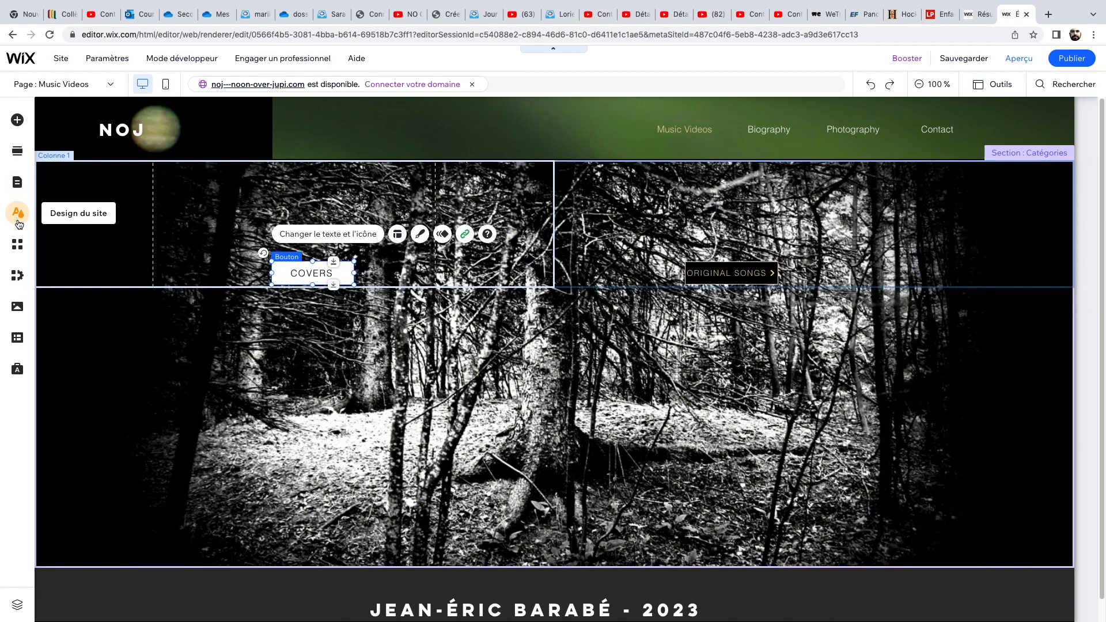
left_click(17, 120)
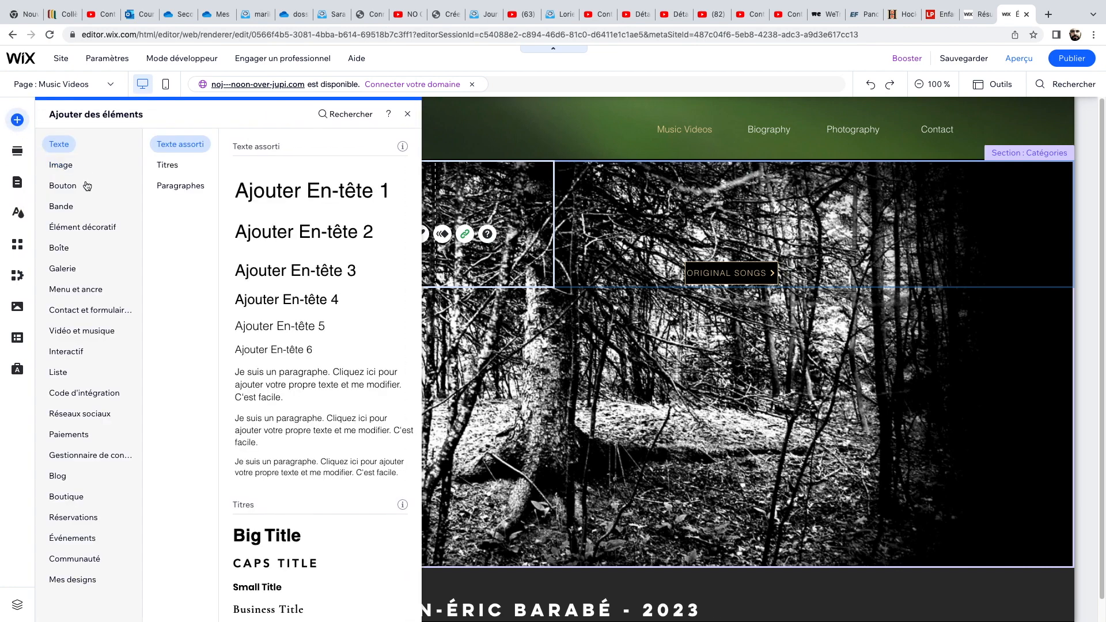
left_click(68, 191)
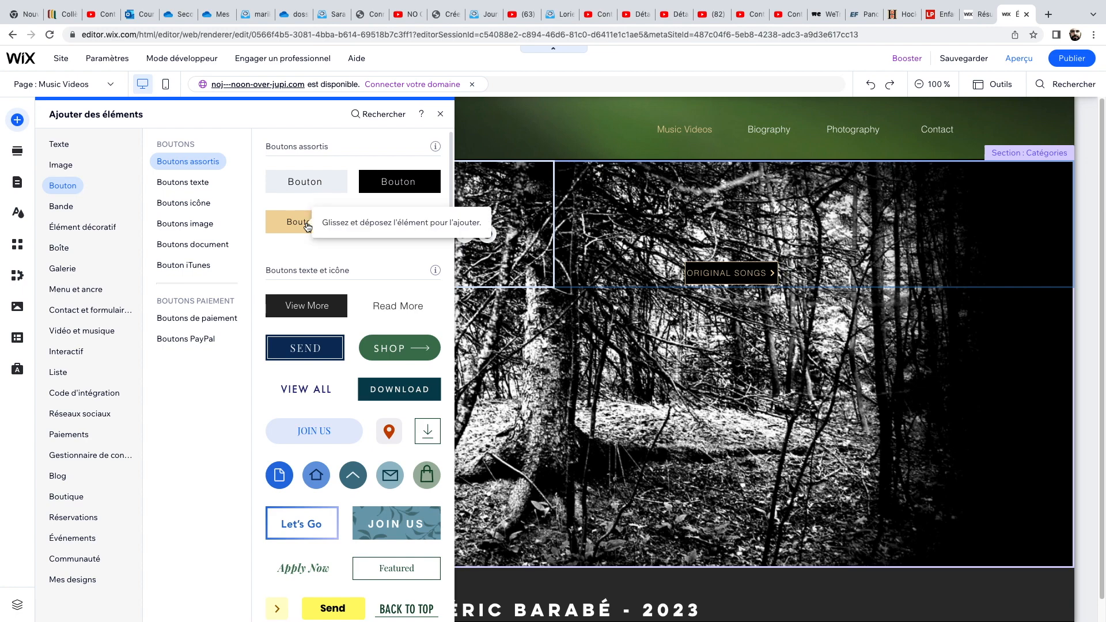
left_click_drag(307, 225, 3, 234)
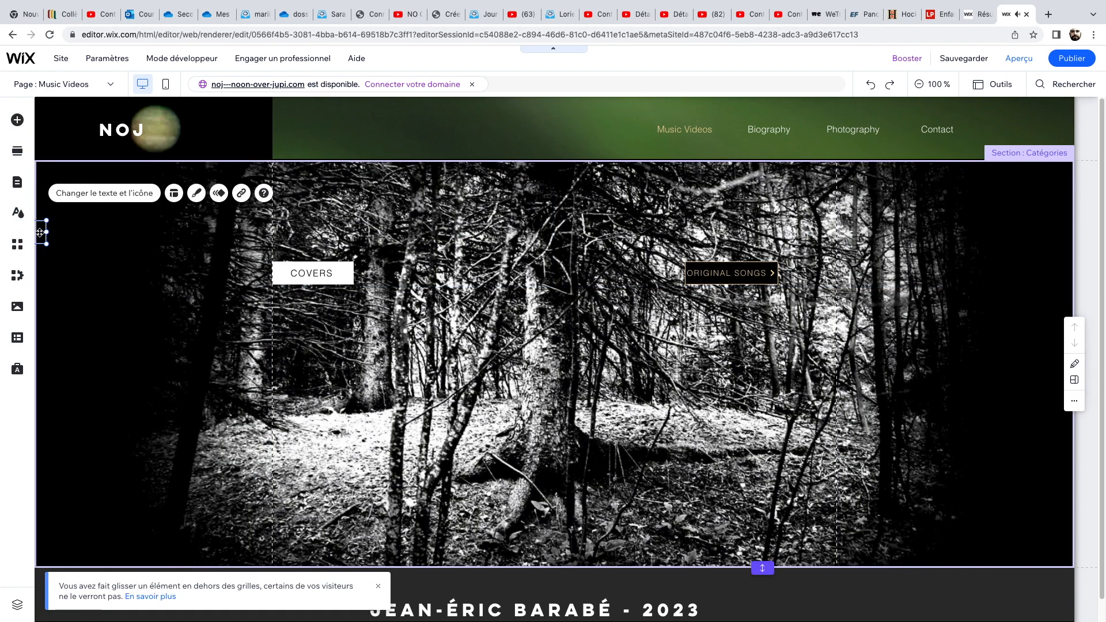
key("Delete")
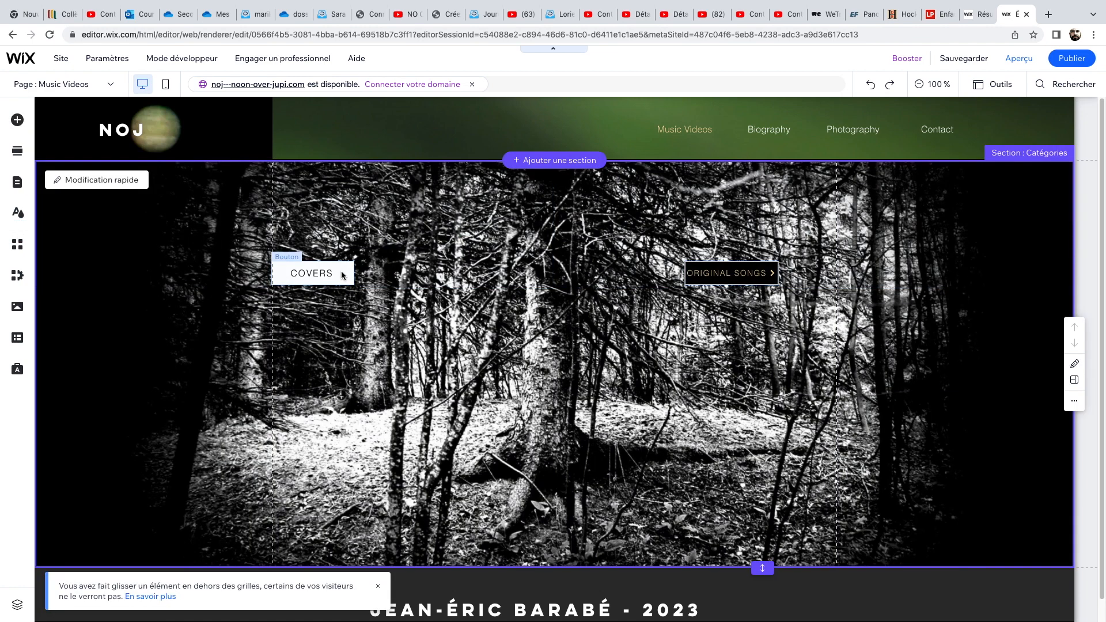
Inspect the COVERS button's settings and its page link to Covers, then close the settings.
left_click(342, 274)
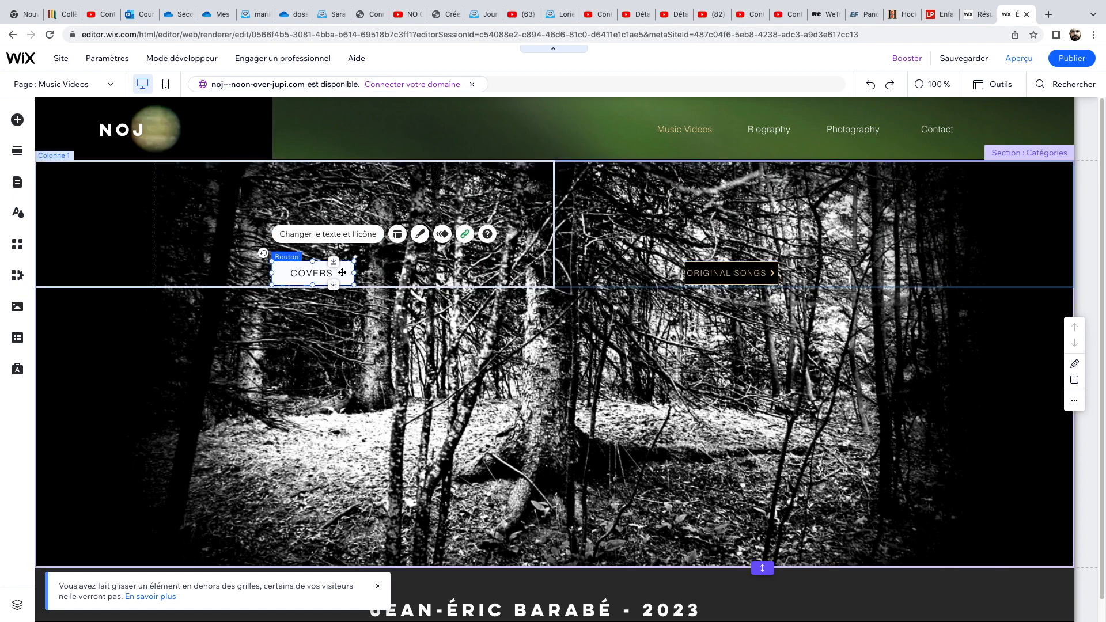
left_click(341, 235)
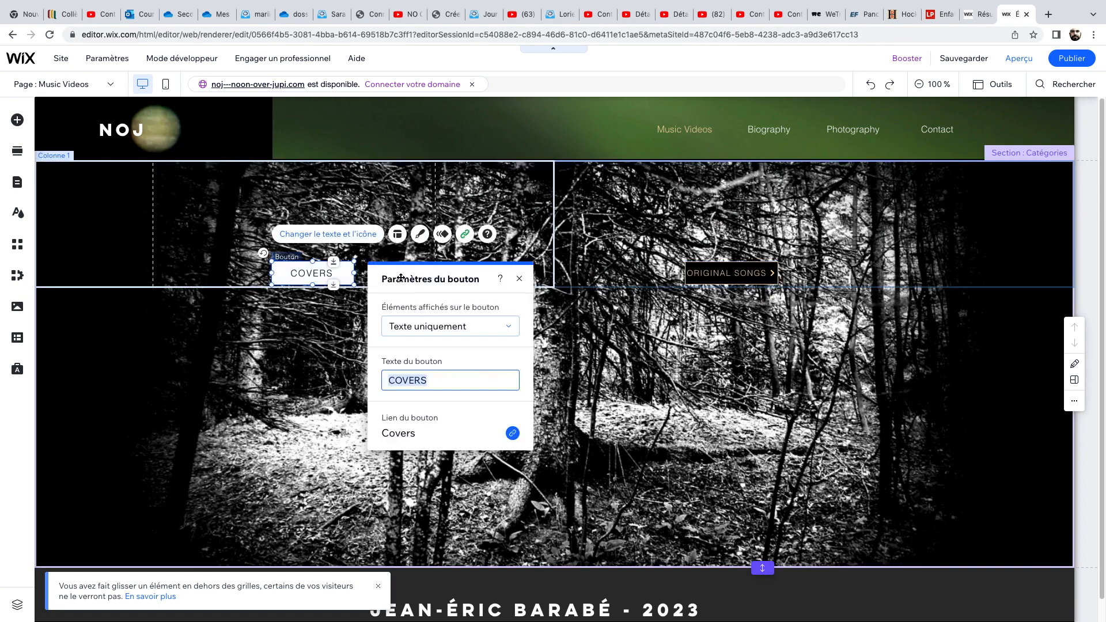
left_click(519, 280)
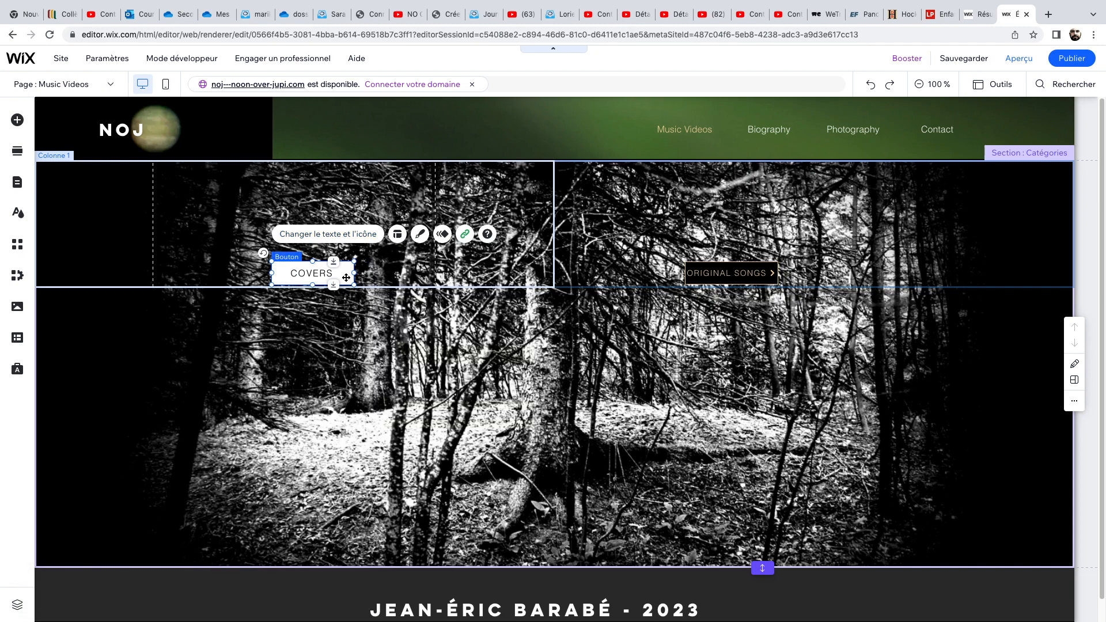
double_click(313, 276)
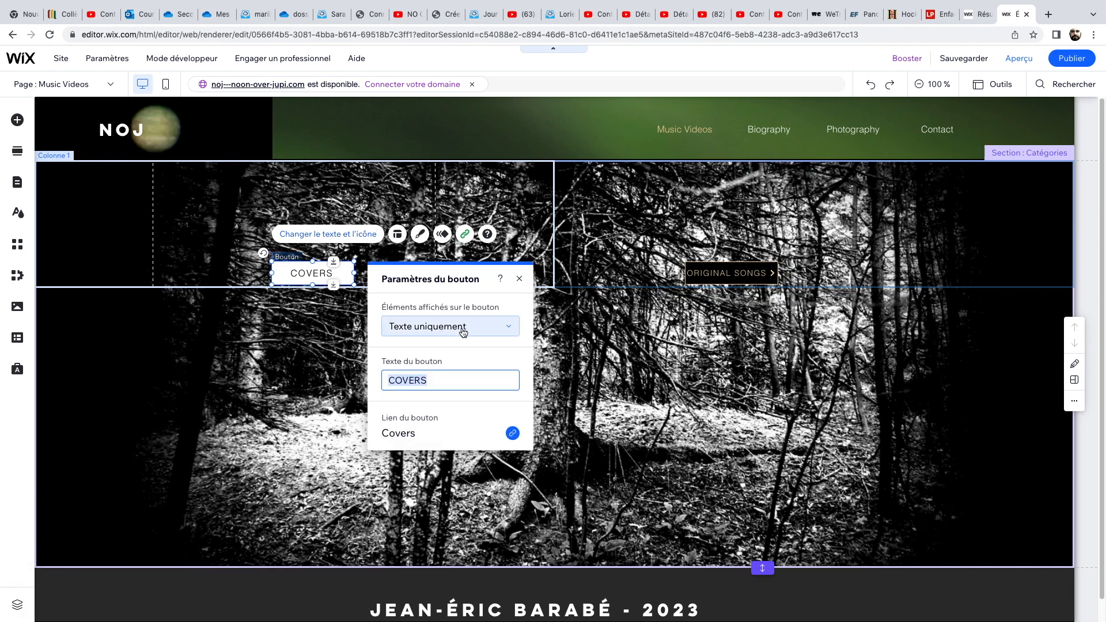
left_click(407, 436)
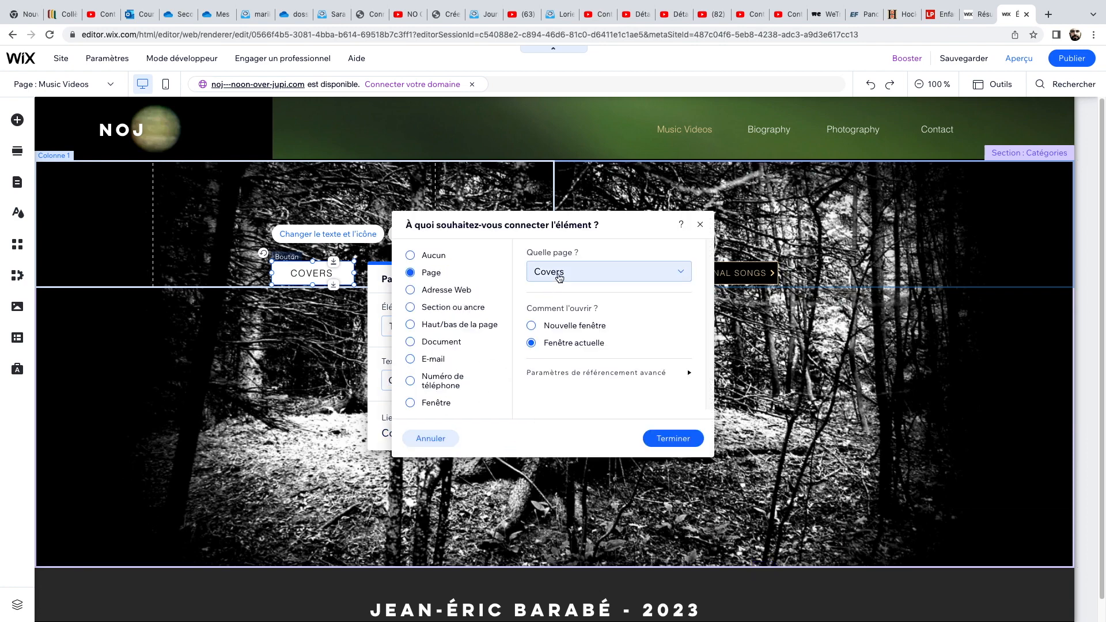
left_click(586, 276)
left_click(585, 275)
left_click(678, 440)
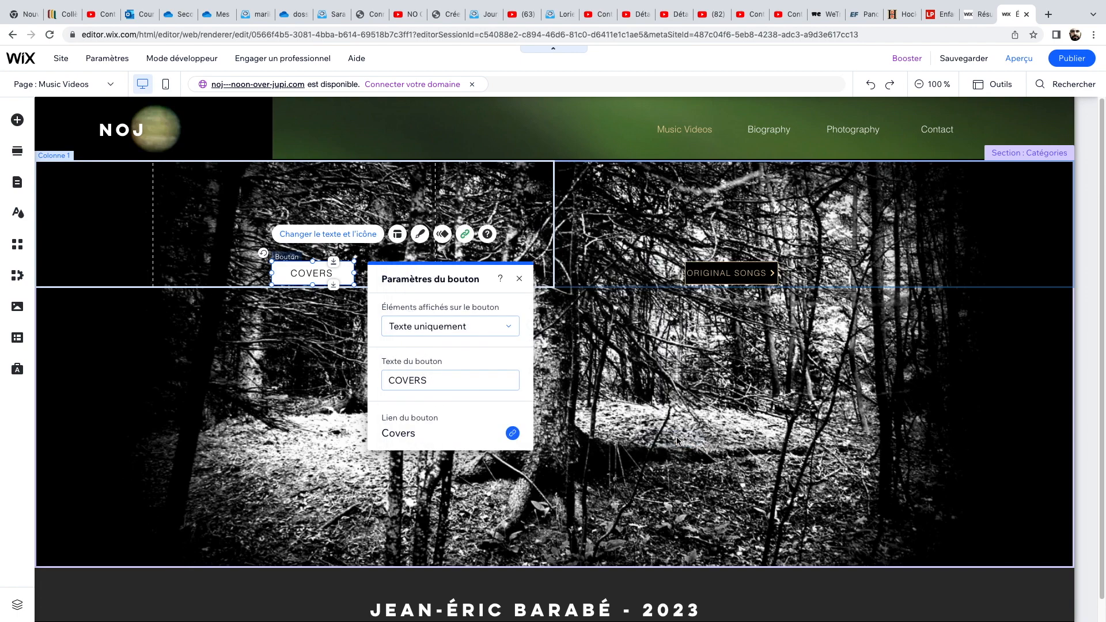
left_click(521, 279)
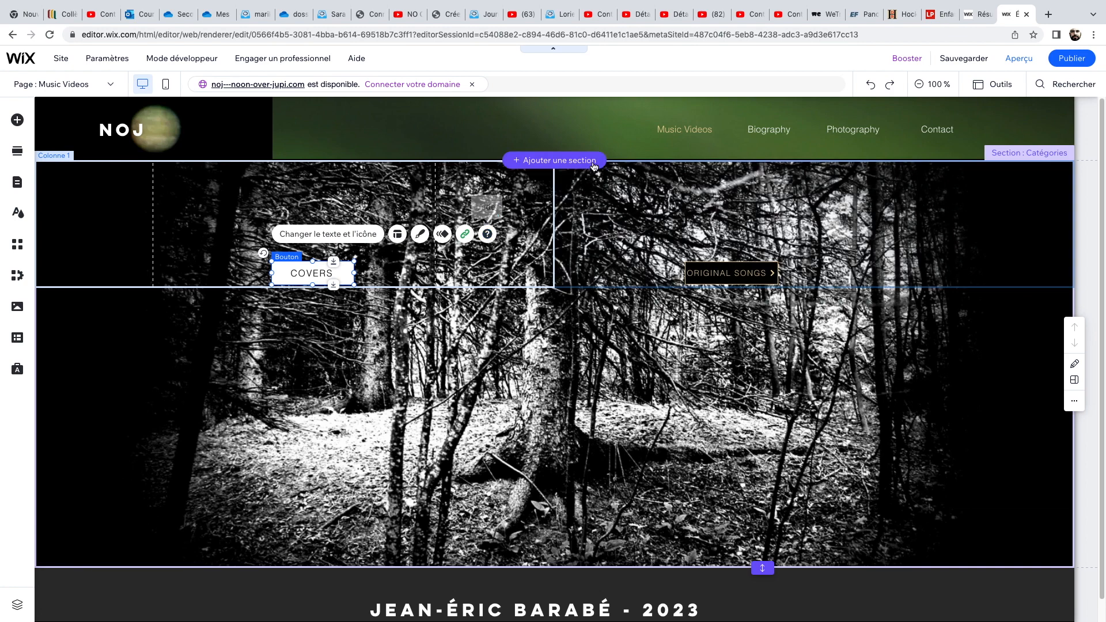
Preview the site and test navigation from the home page through Music Videos to the Covers page.
mouse_move(955, 63)
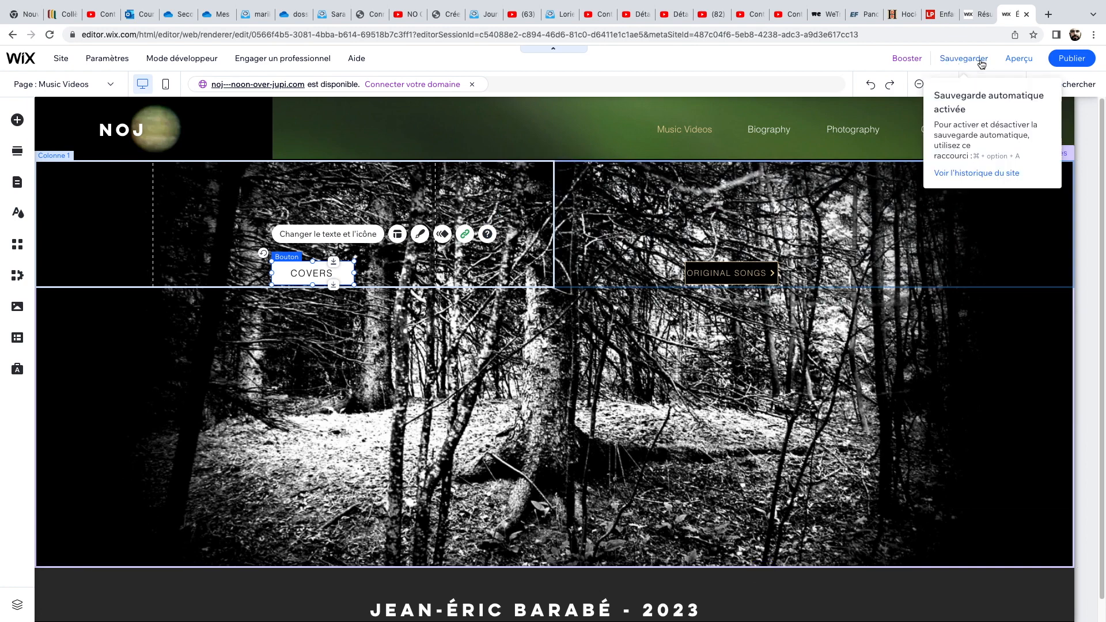
left_click(1018, 58)
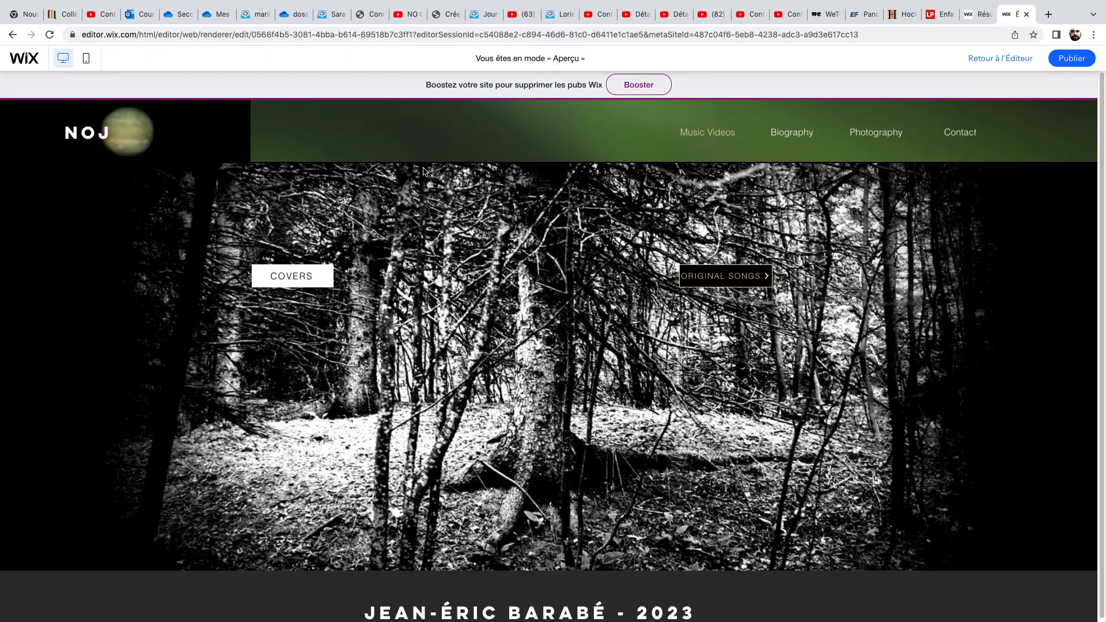
left_click(82, 136)
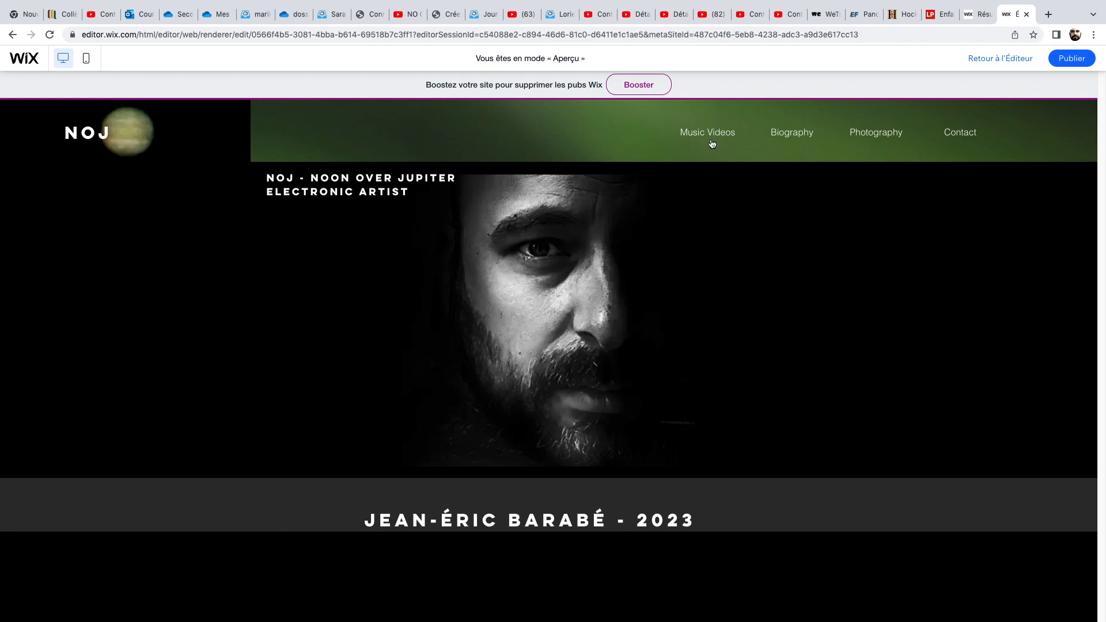
mouse_move(710, 136)
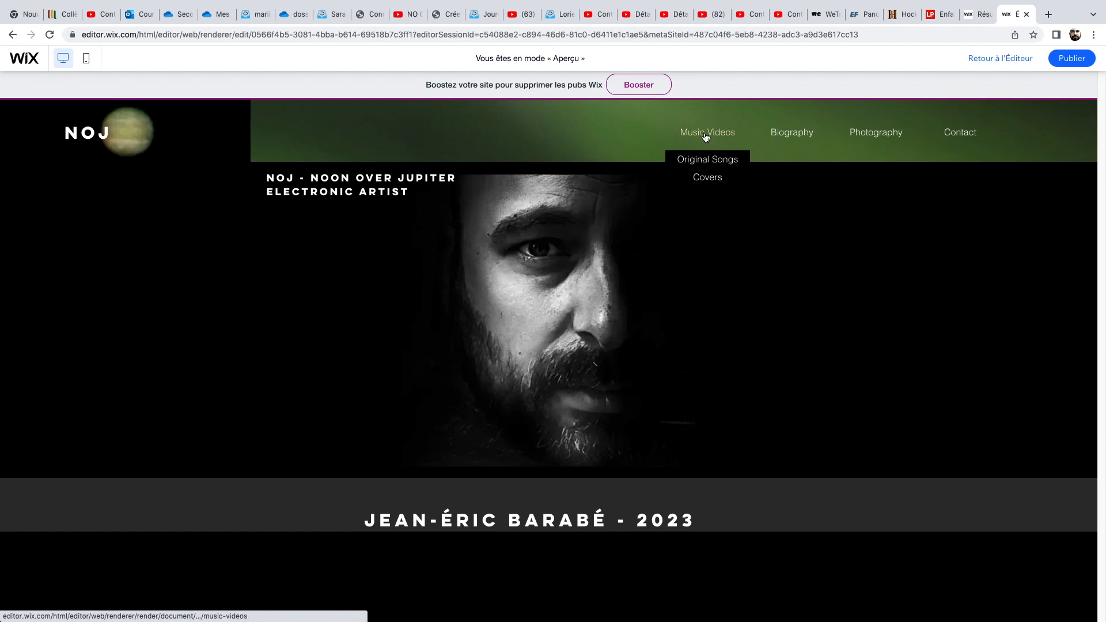
left_click(706, 136)
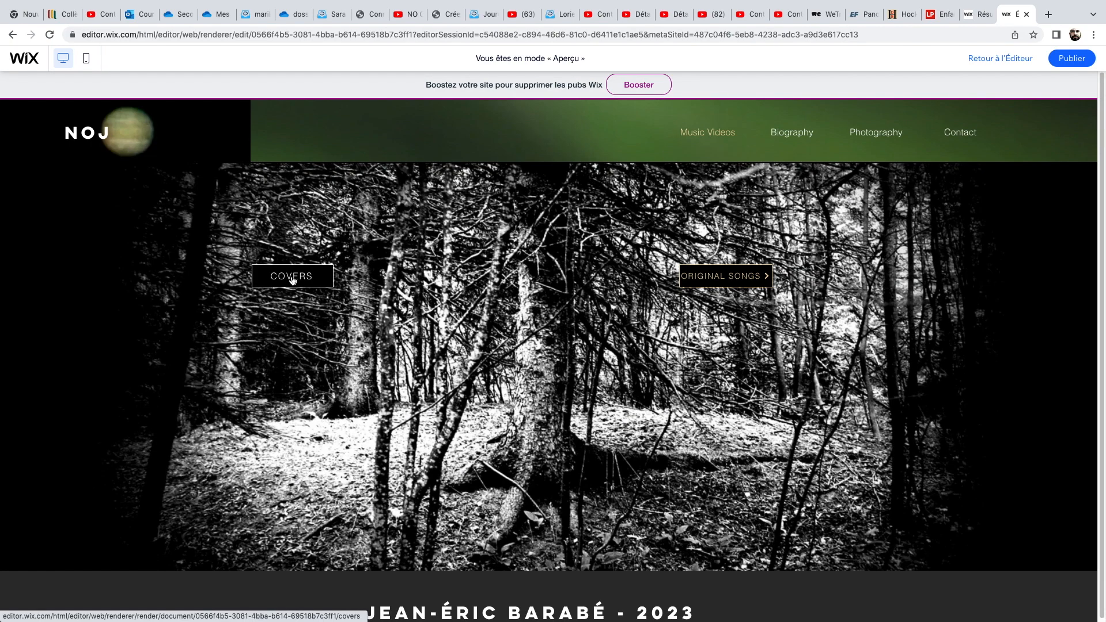
left_click(292, 279)
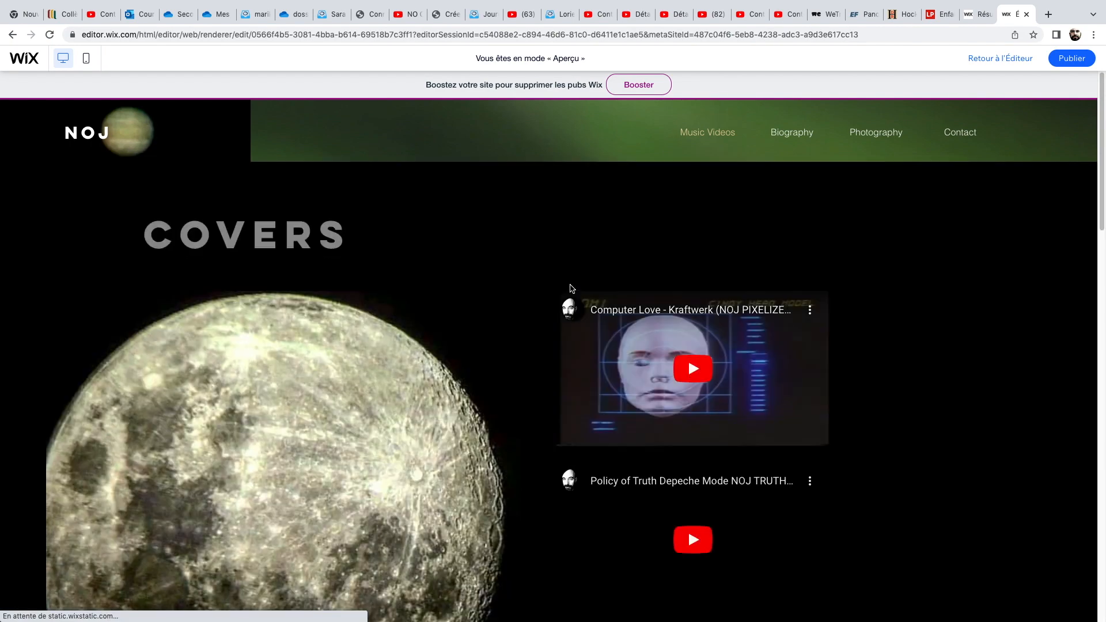
mouse_move(714, 144)
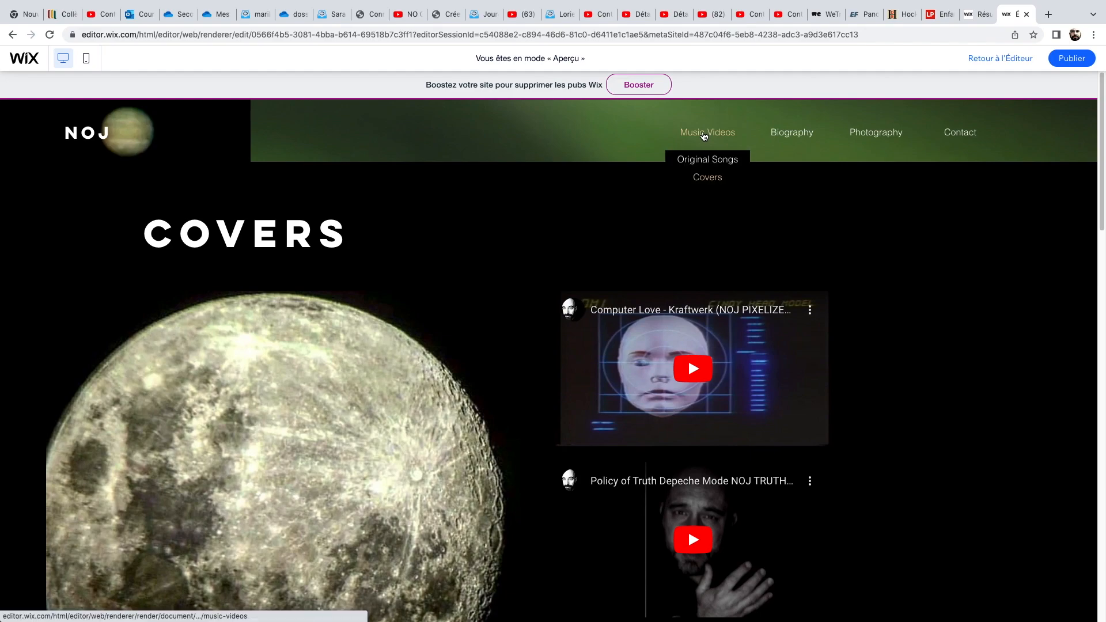
In the preview, go from Music Videos to the Original Songs page and scroll through its video grid.
left_click(705, 135)
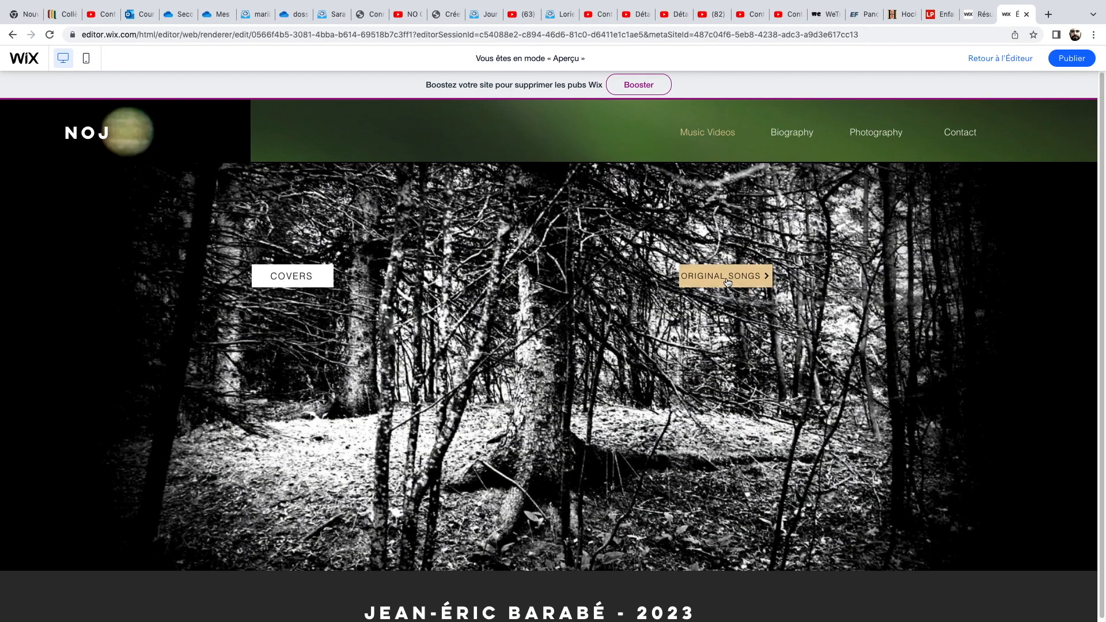
left_click(727, 282)
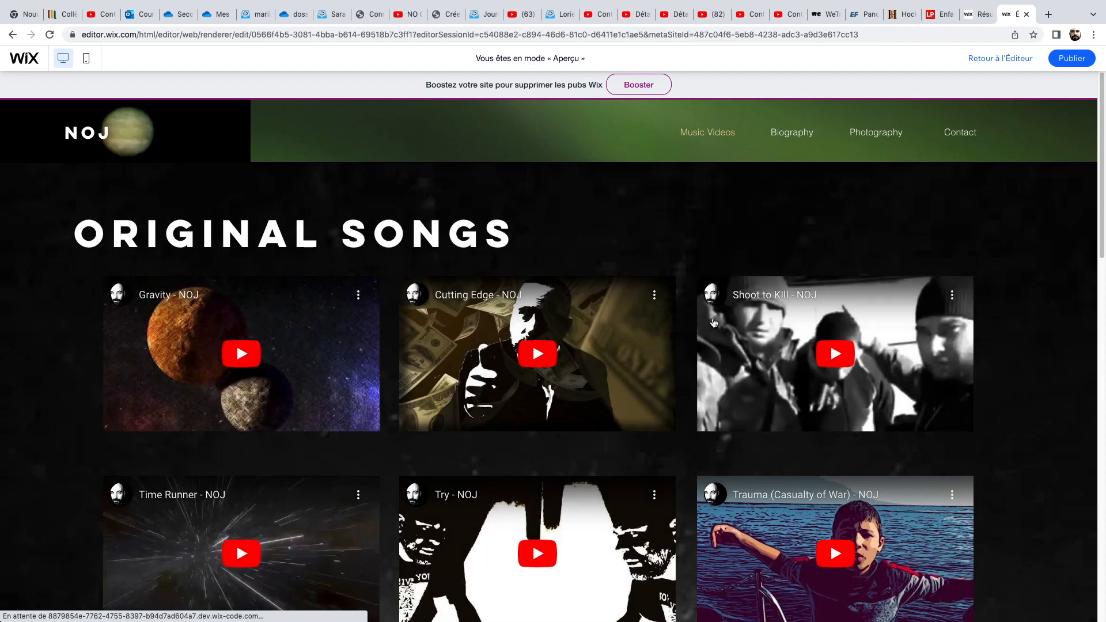
scroll(714, 323, "down", 5)
scroll(714, 323, "down", 4)
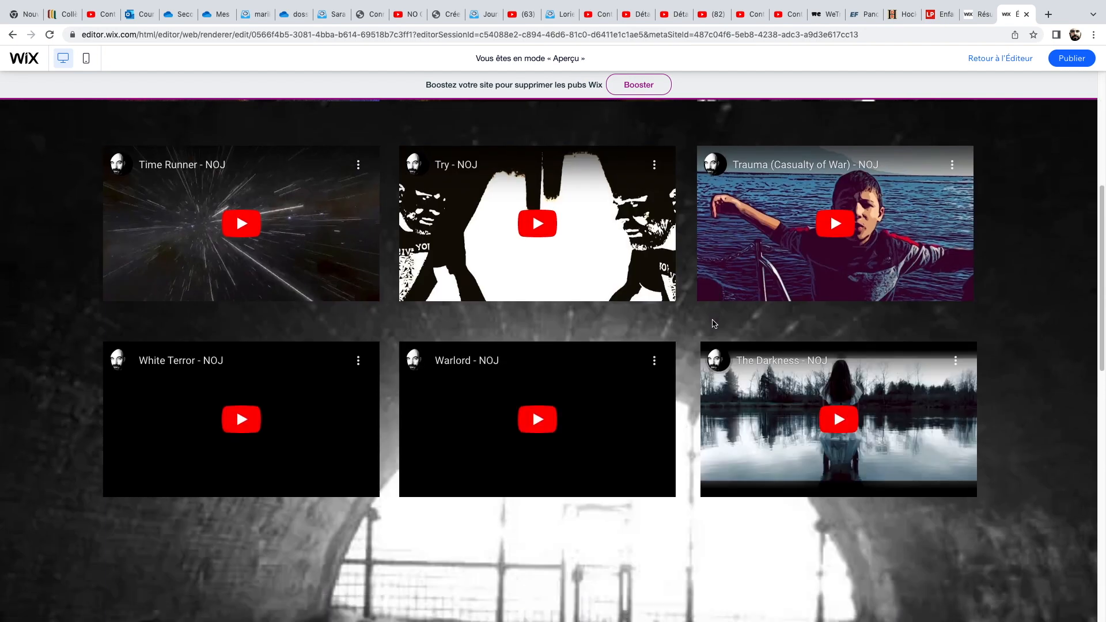
scroll(713, 324, "down", 7)
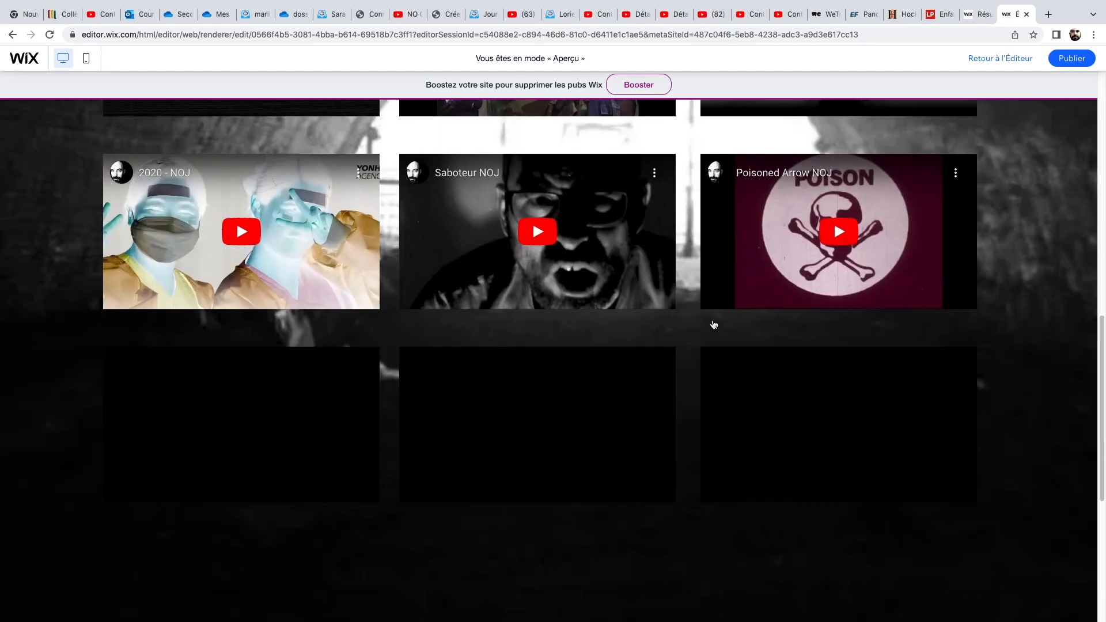
scroll(713, 323, "up", 17)
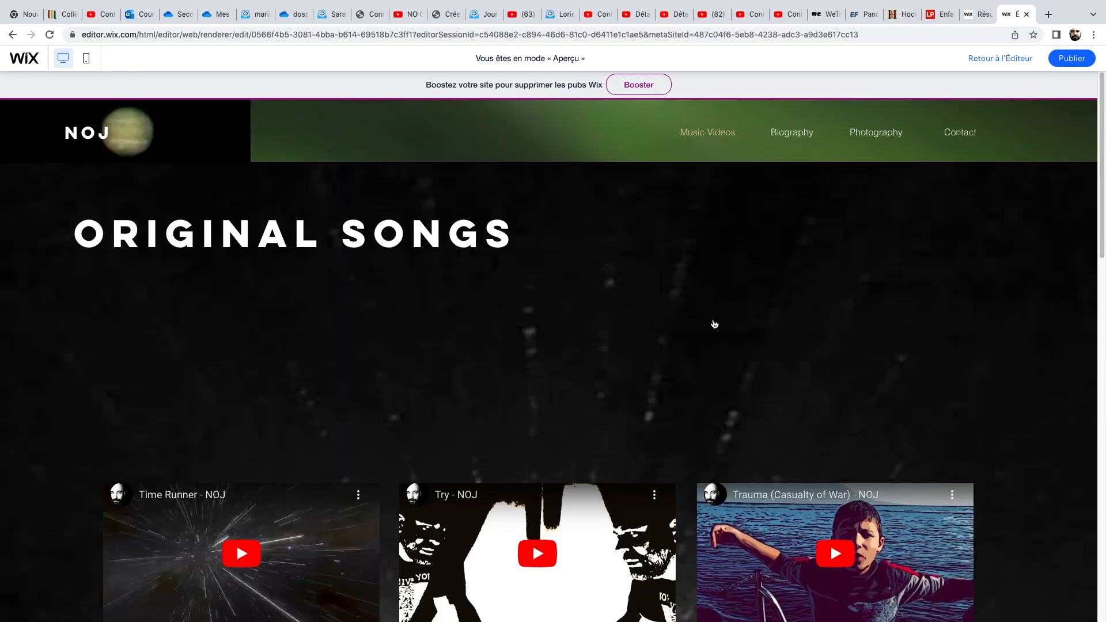
Open the Biography page and then the Photography albums page in the preview, scrolling through each.
left_click(795, 153)
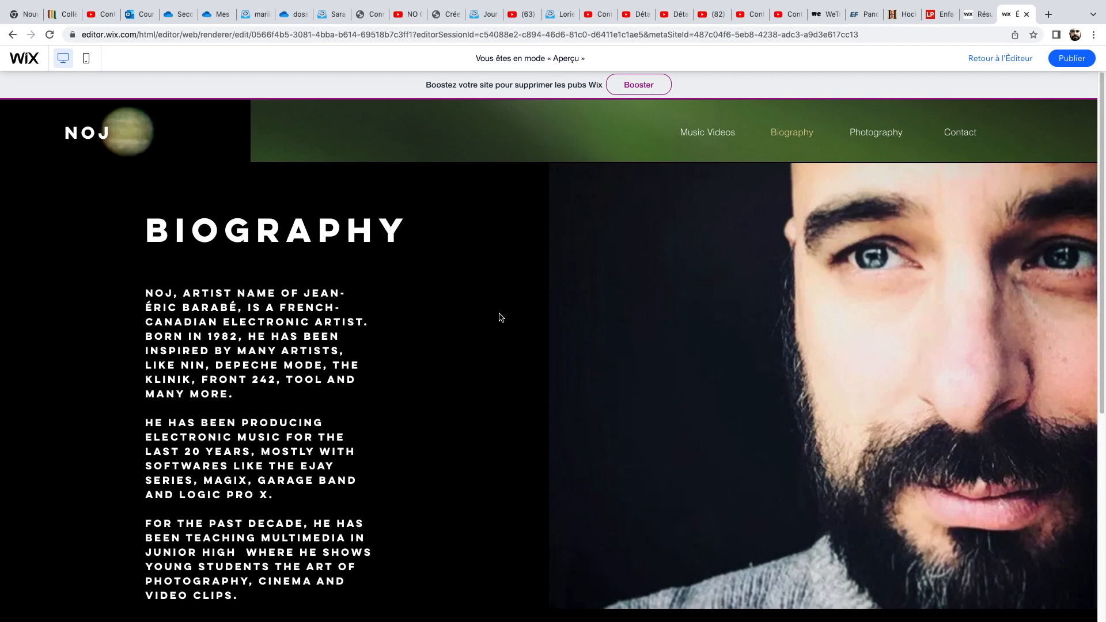
scroll(500, 318, "down", 5)
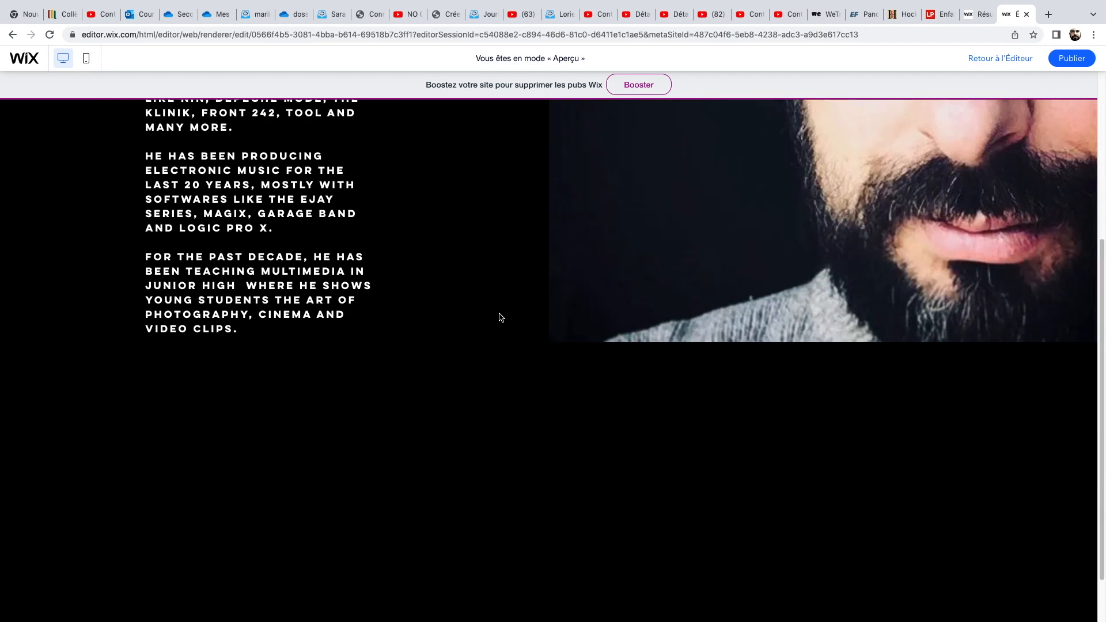
scroll(500, 318, "down", 2)
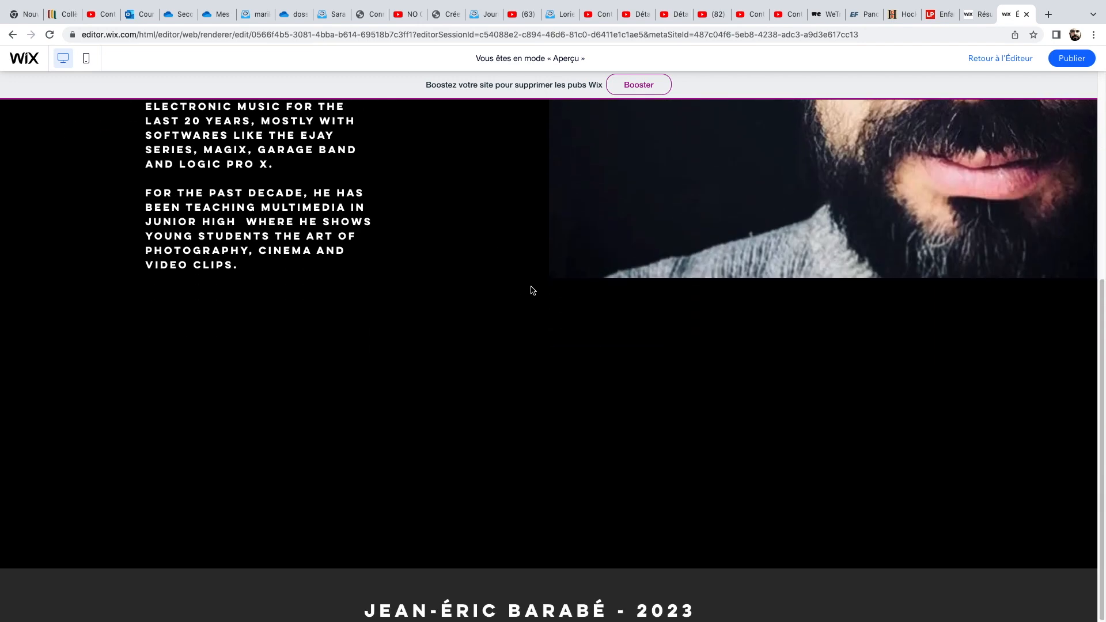
scroll(532, 291, "up", 6)
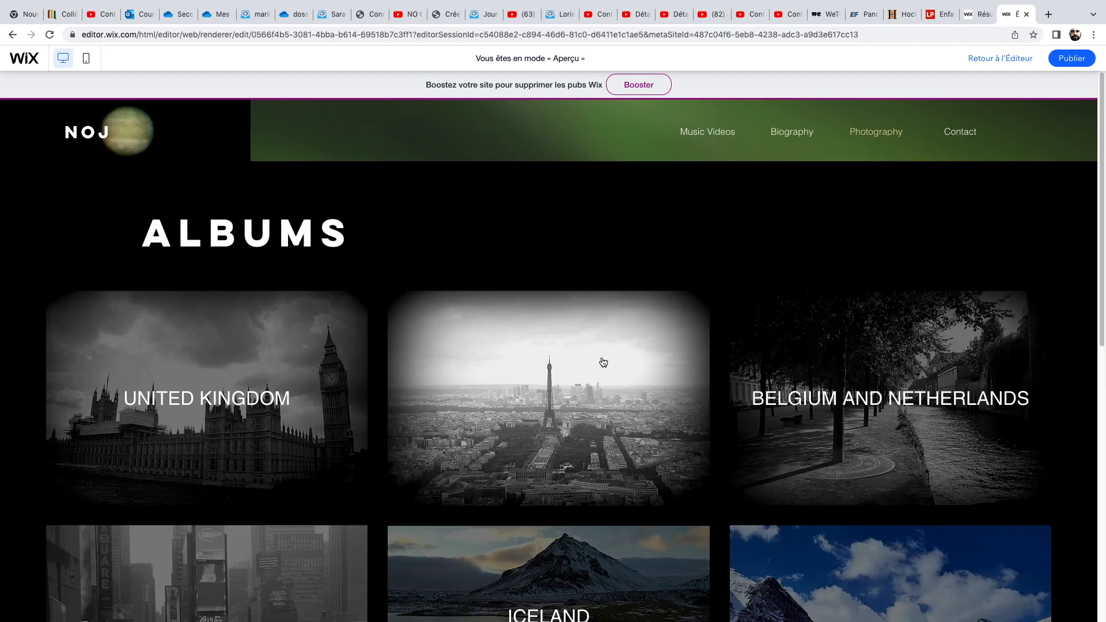
scroll(603, 361, "down", 6)
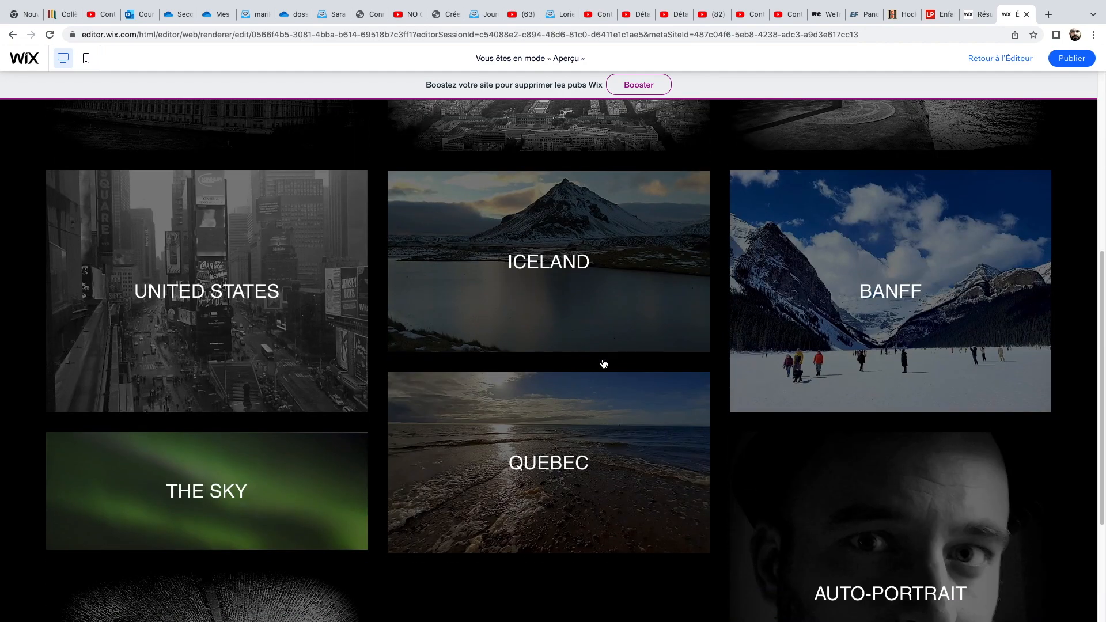
scroll(602, 363, "down", 3)
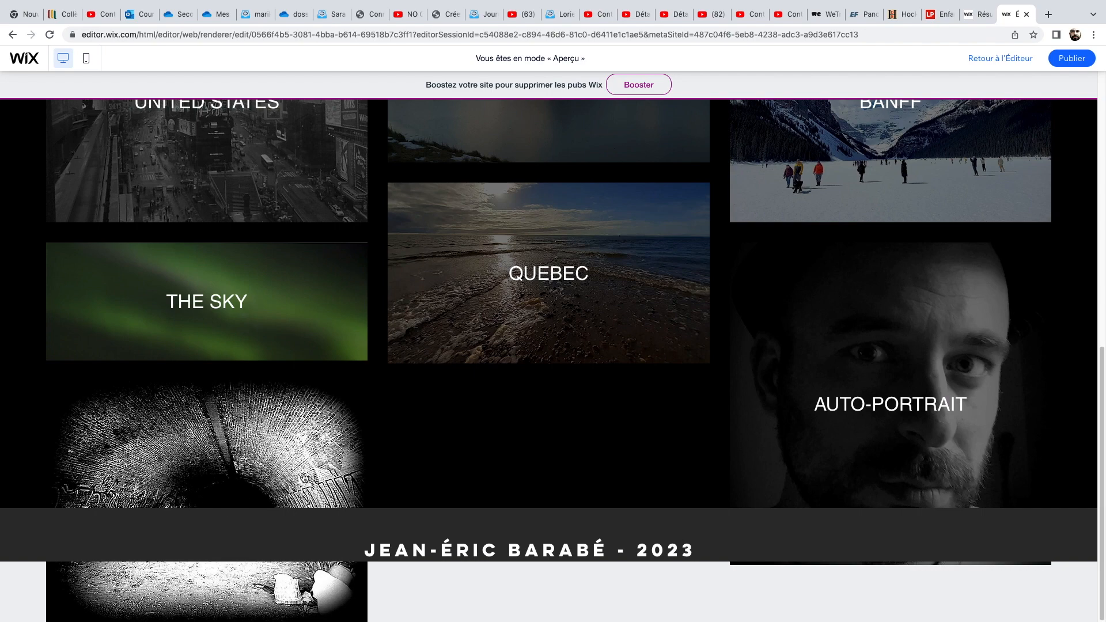
scroll(352, 438, "up", 4)
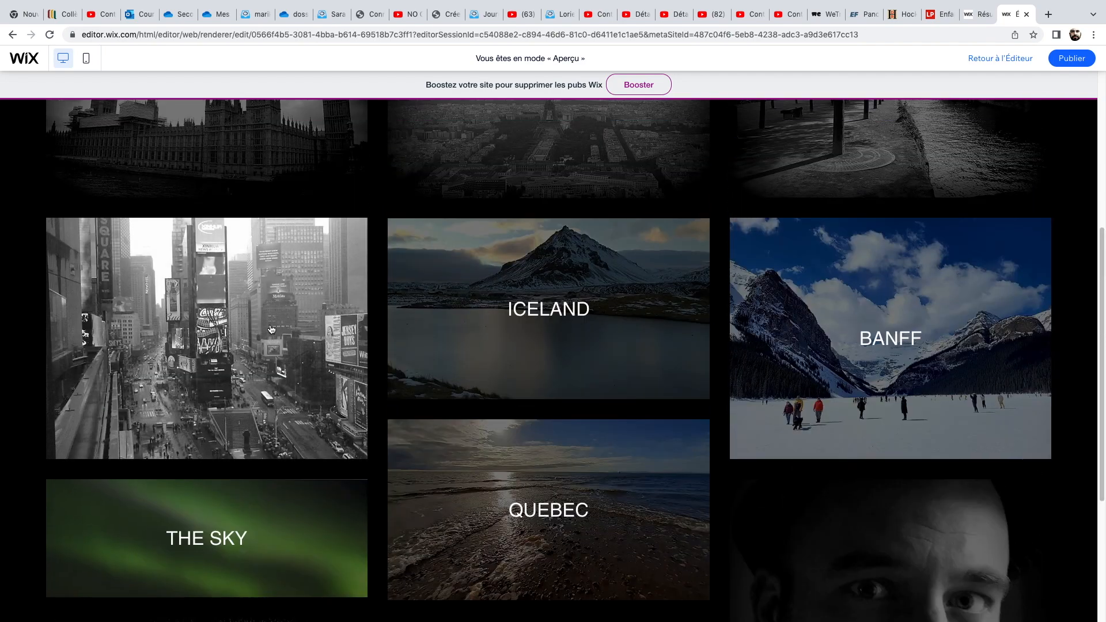
scroll(283, 340, "up", 4)
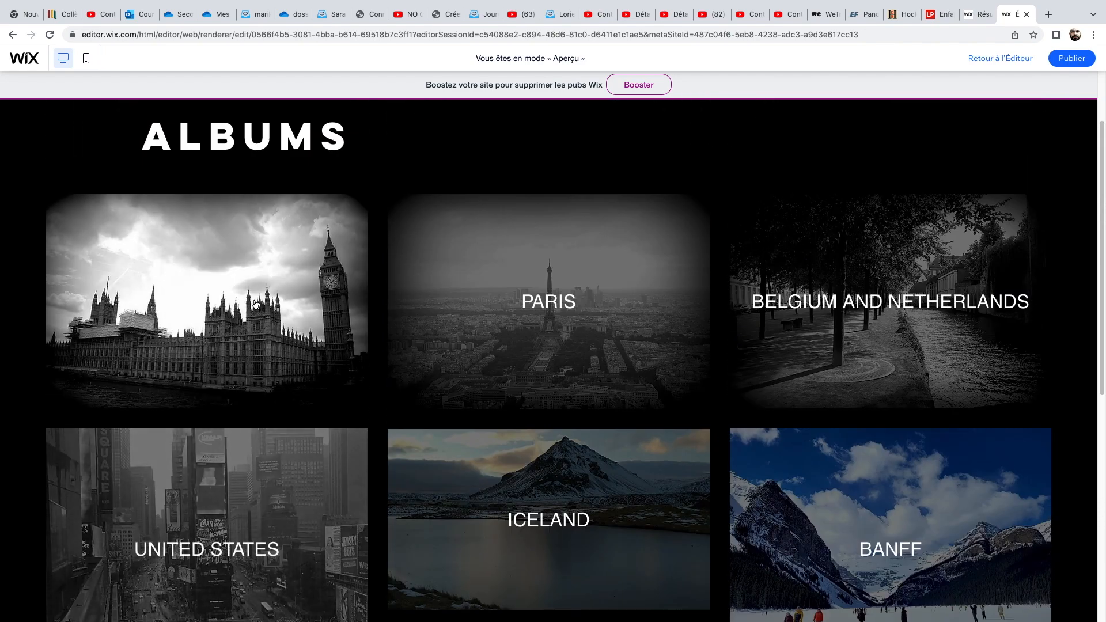
Open the United Kingdom album, browse its photo gallery, return to the album cover, and close that tab.
left_click(256, 304)
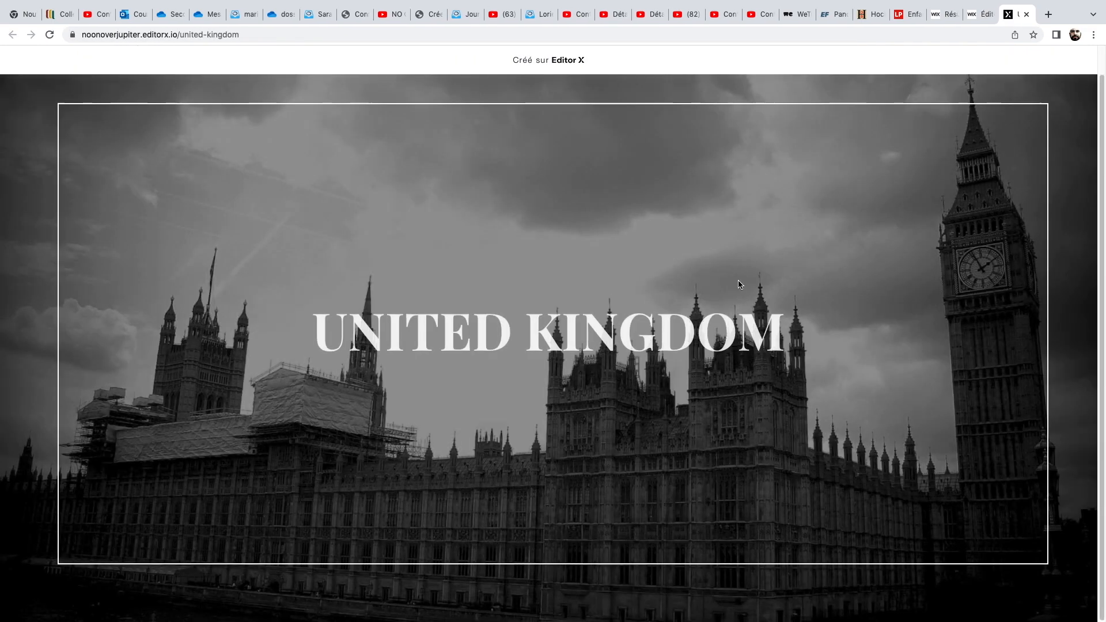
left_click(573, 520)
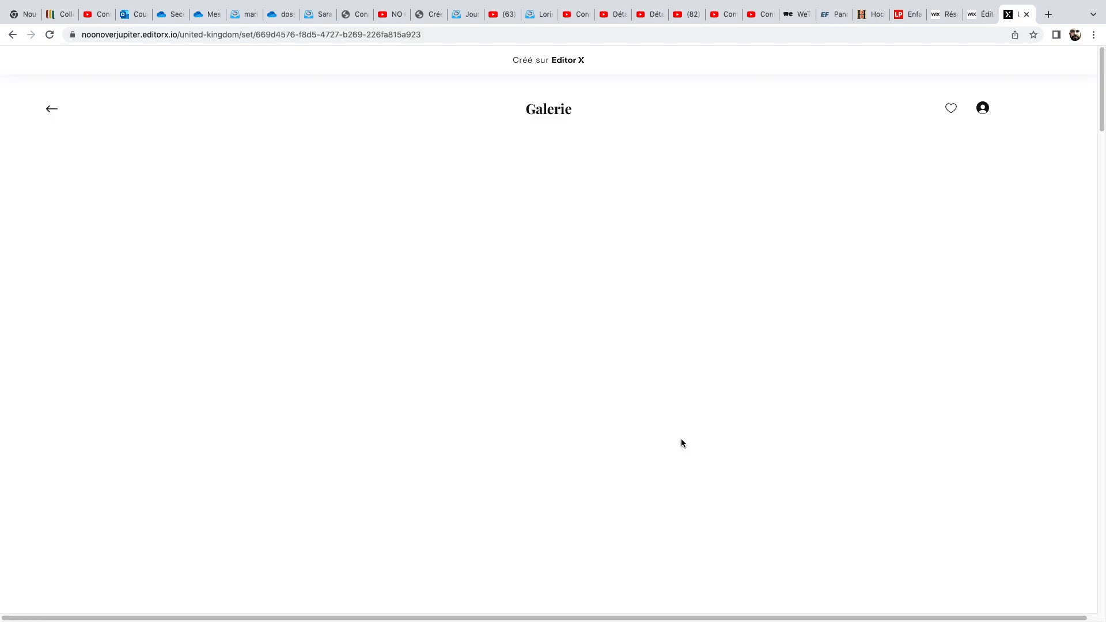
scroll(697, 427, "down", 10)
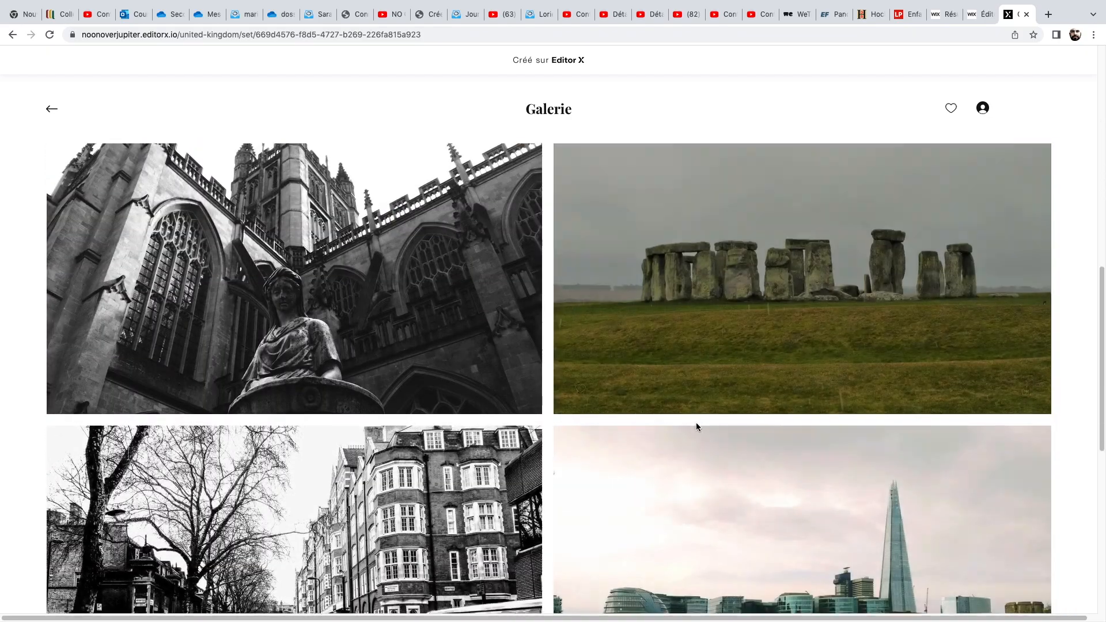
scroll(697, 428, "down", 7)
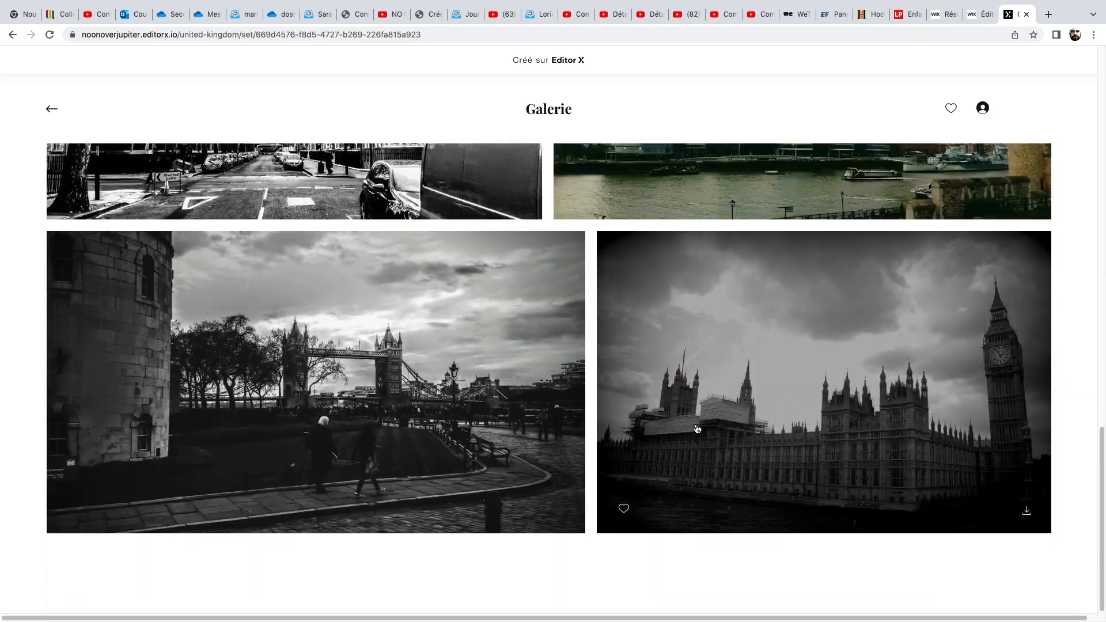
scroll(697, 428, "up", 18)
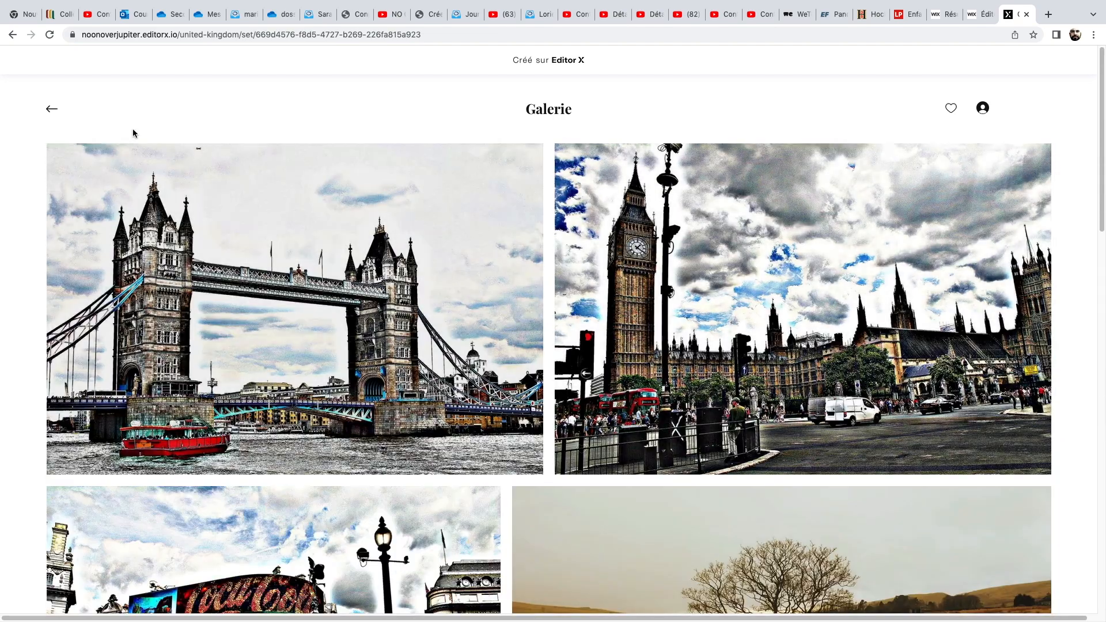
left_click(50, 114)
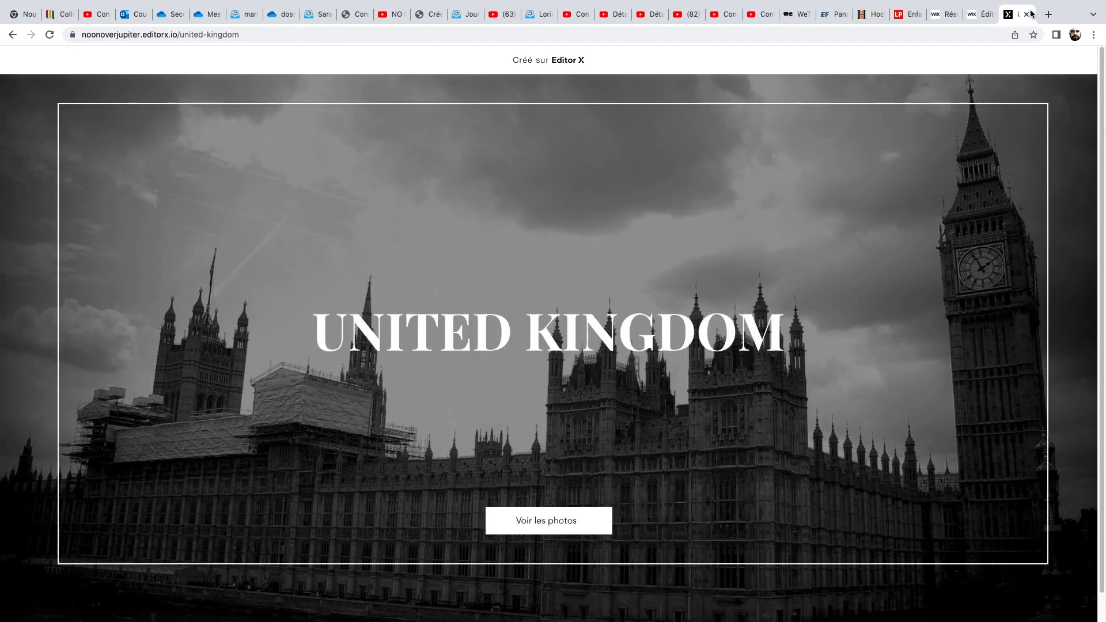
left_click(1027, 13)
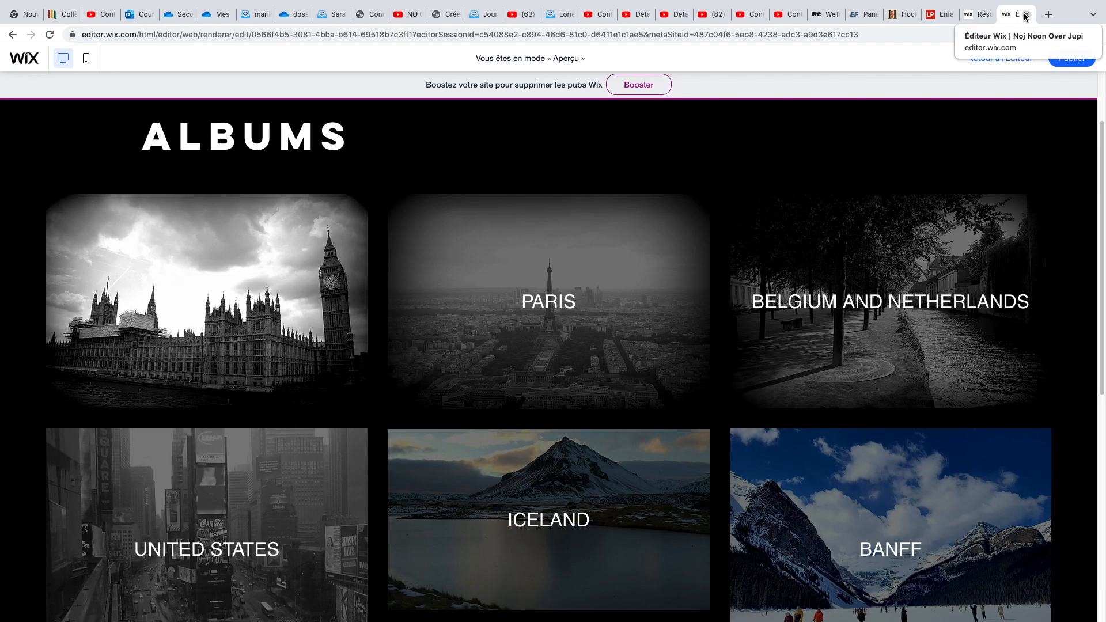
Publish the site from the editor.
mouse_move(263, 3)
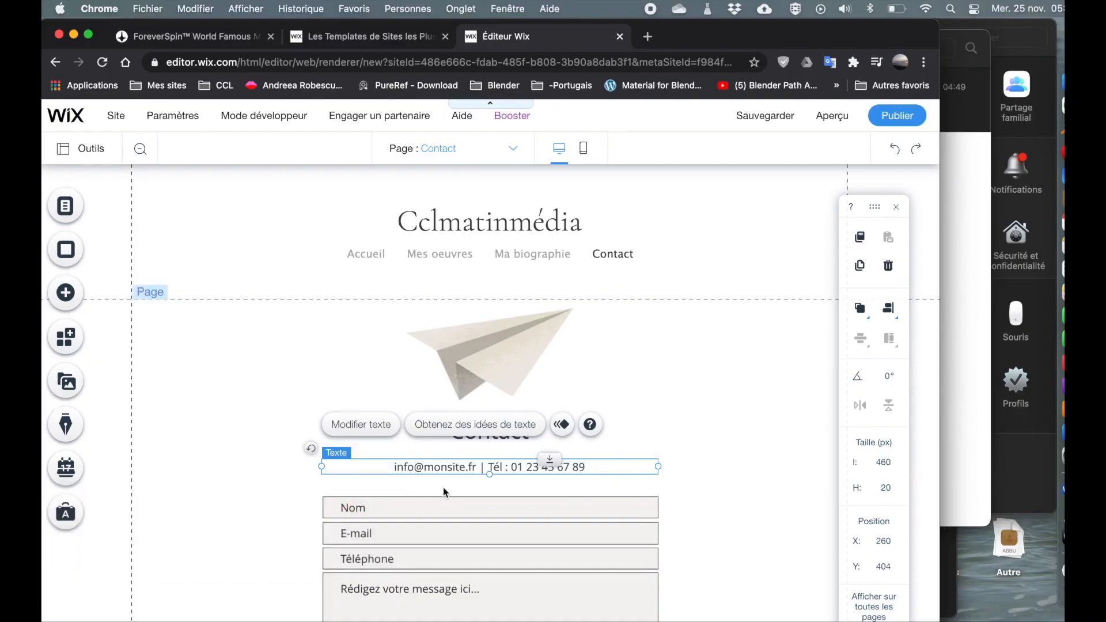
left_click(443, 491)
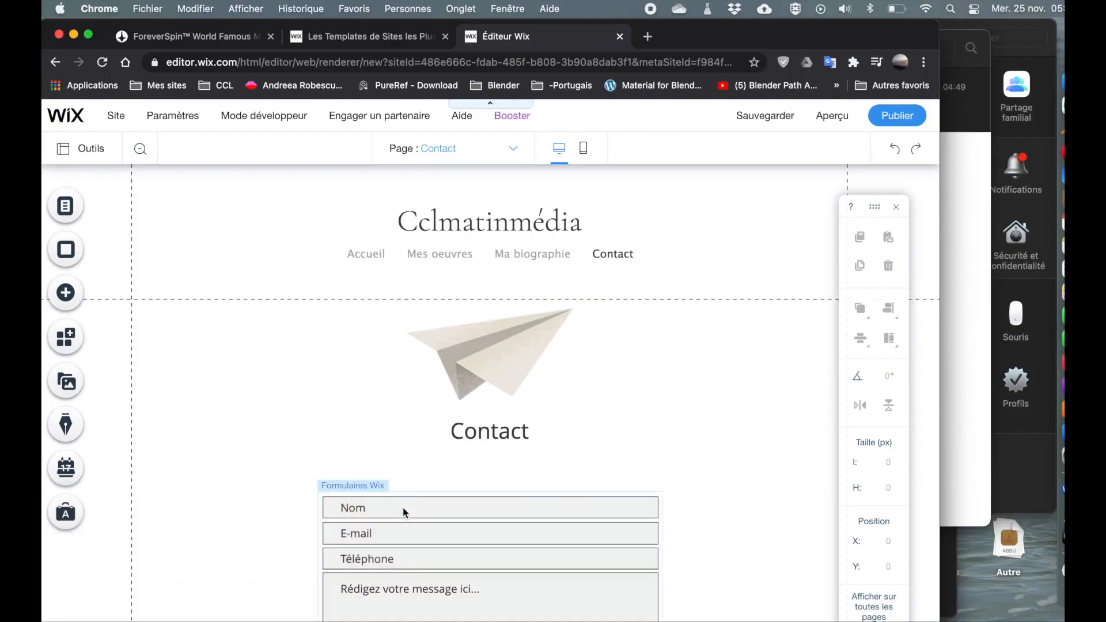
scroll(402, 510, "down", 3)
left_click(897, 115)
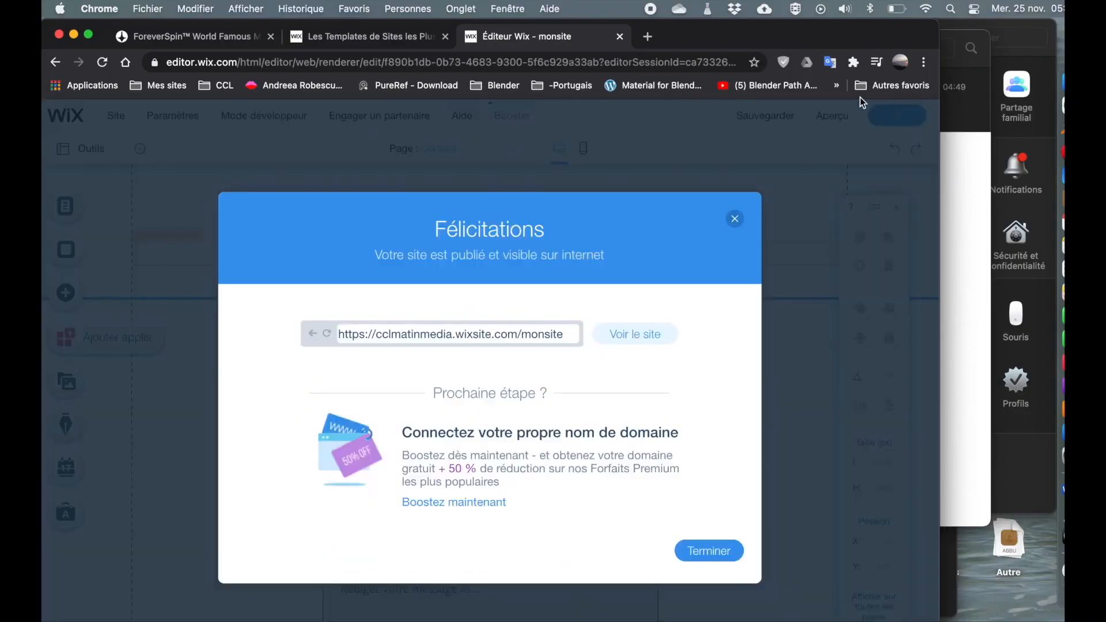